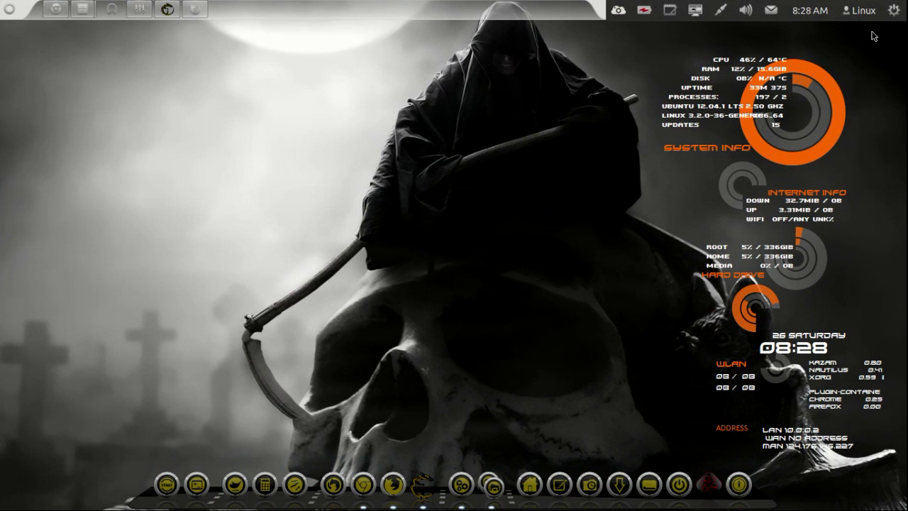
- Preview the system, screenshot and calendar panel menus, then open the GnoMenu application menu
{"action": "left_click", "coordinate": [893, 12]}
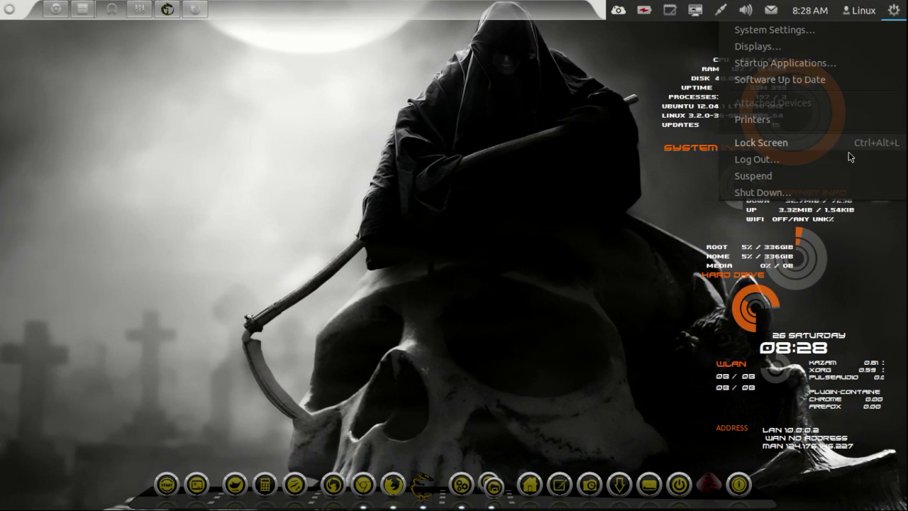
{"action": "left_click", "coordinate": [843, 202]}
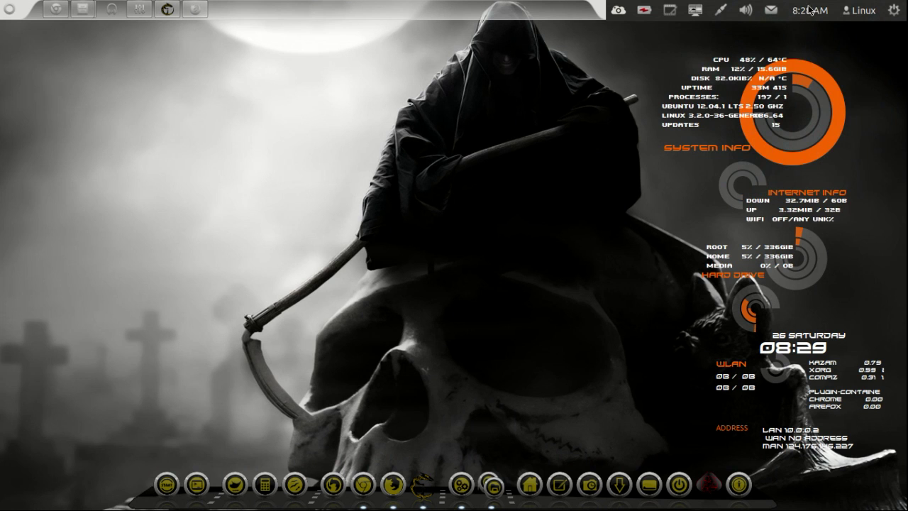
{"action": "left_click", "coordinate": [670, 10]}
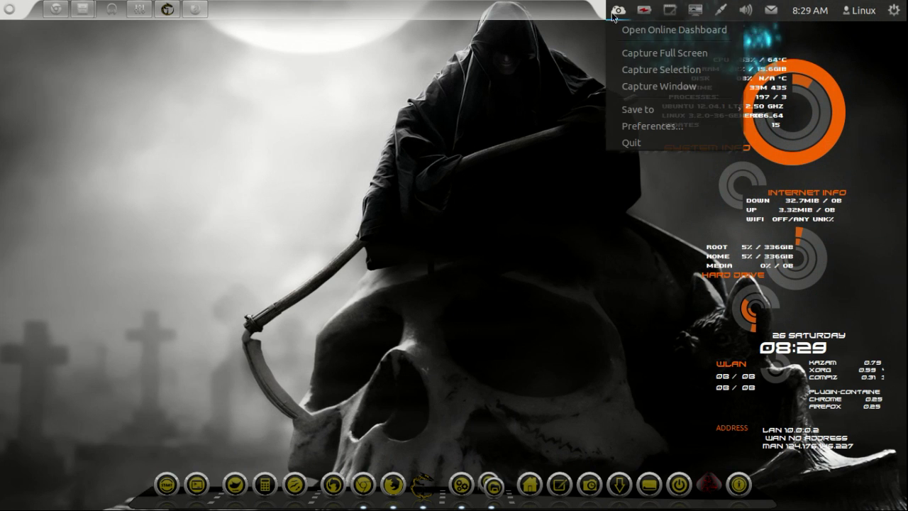
{"action": "mouse_move", "coordinate": [654, 17]}
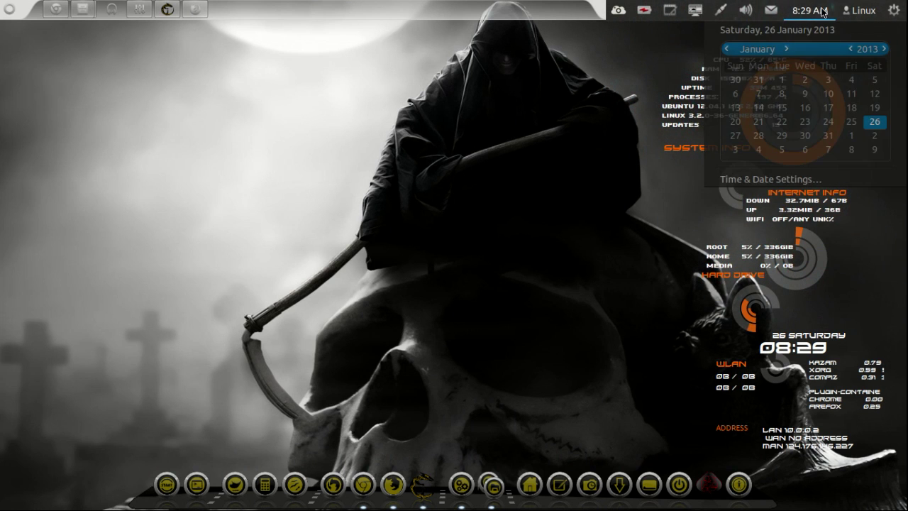
{"action": "mouse_move", "coordinate": [871, 11]}
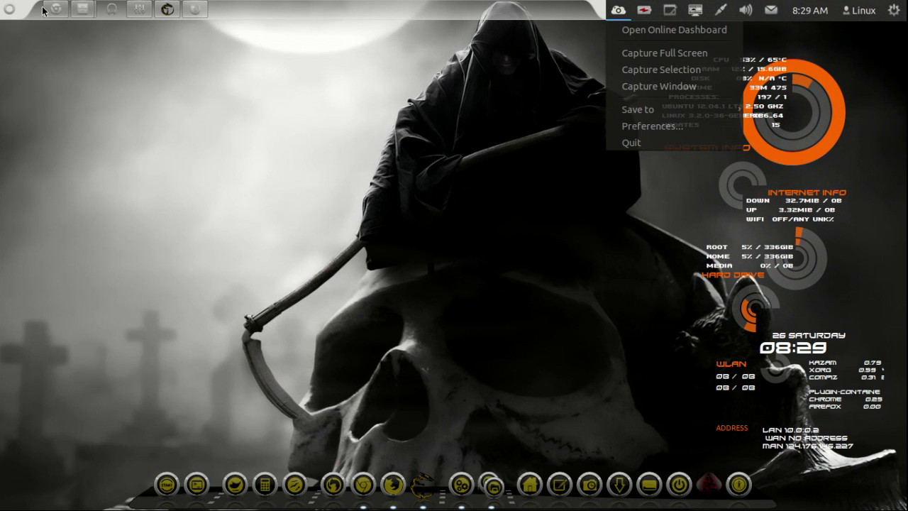
{"action": "left_click", "coordinate": [17, 16]}
- Open the categorised application menu briefly and close it again
{"action": "left_click", "coordinate": [16, 15]}
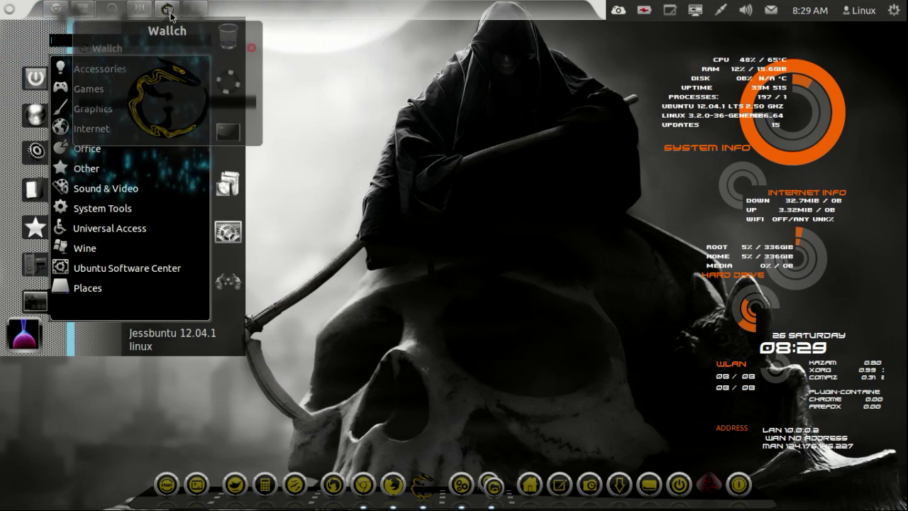
{"action": "mouse_move", "coordinate": [193, 18]}
{"action": "left_click", "coordinate": [398, 54]}
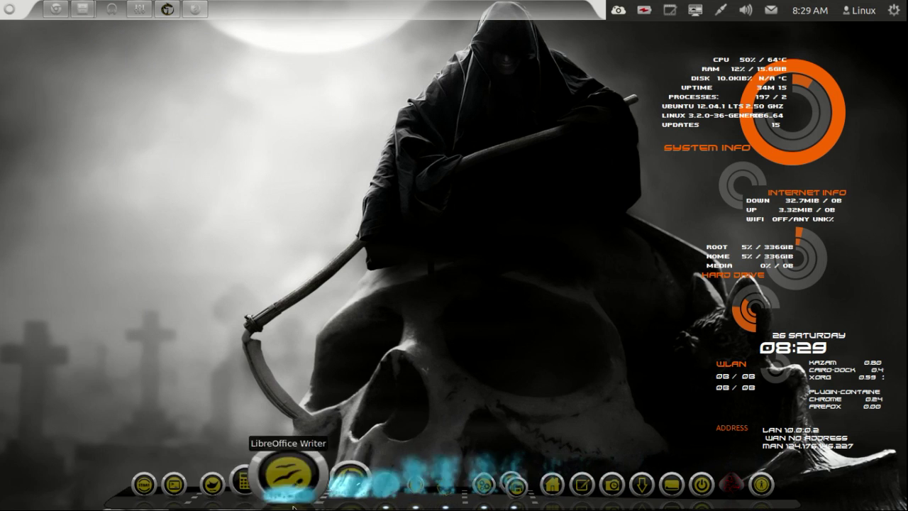
- Launch Gnome-Pie from the dock's START menu under Accessories
{"action": "left_click", "coordinate": [165, 475]}
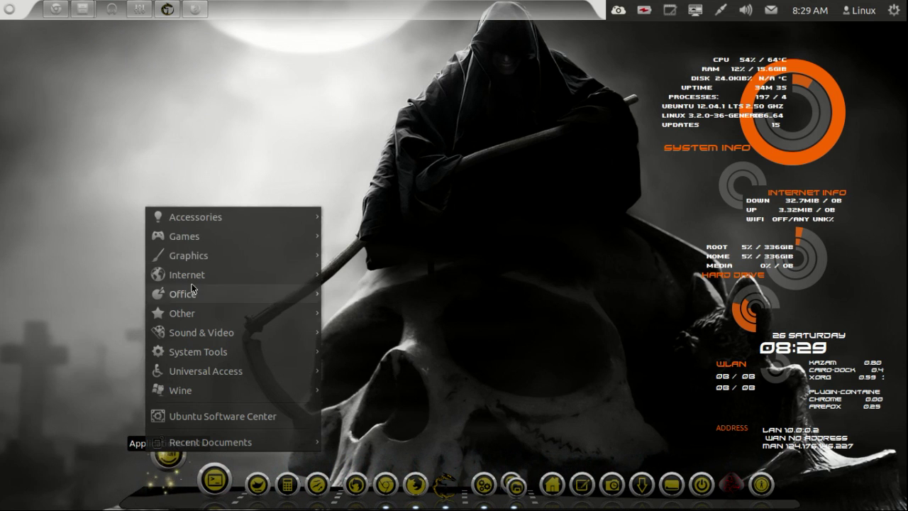
{"action": "mouse_move", "coordinate": [203, 224]}
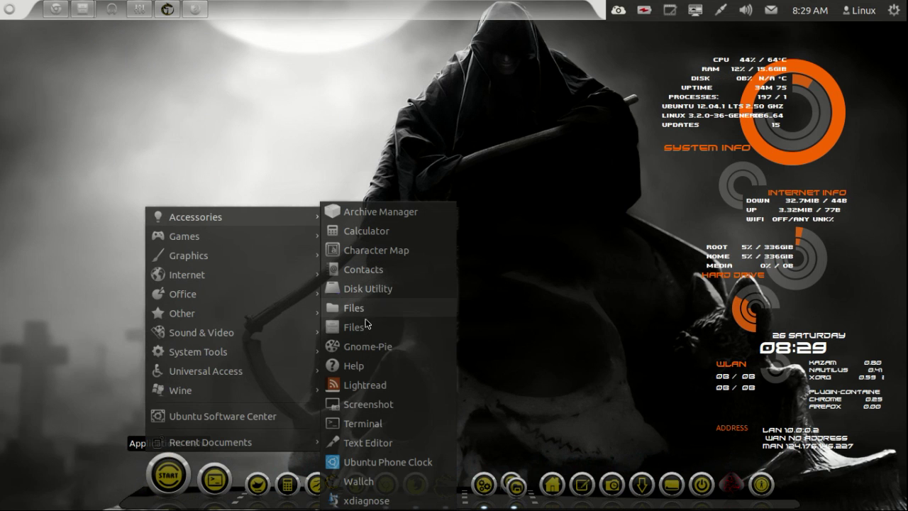
{"action": "left_click", "coordinate": [368, 347]}
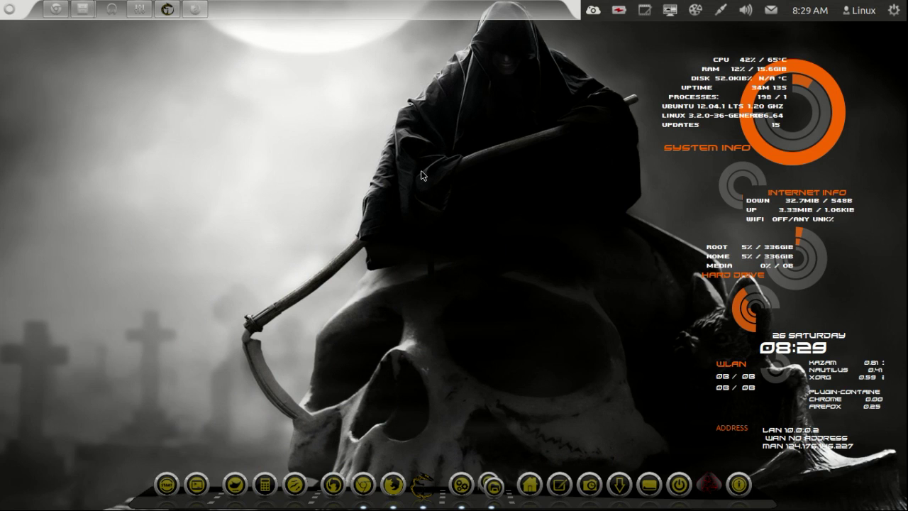
- Summon the Gnome-Pie ring with Ctrl+Alt+Space, browse the System ring, and pick an item
{"action": "key", "text": "ctrl+alt+space"}
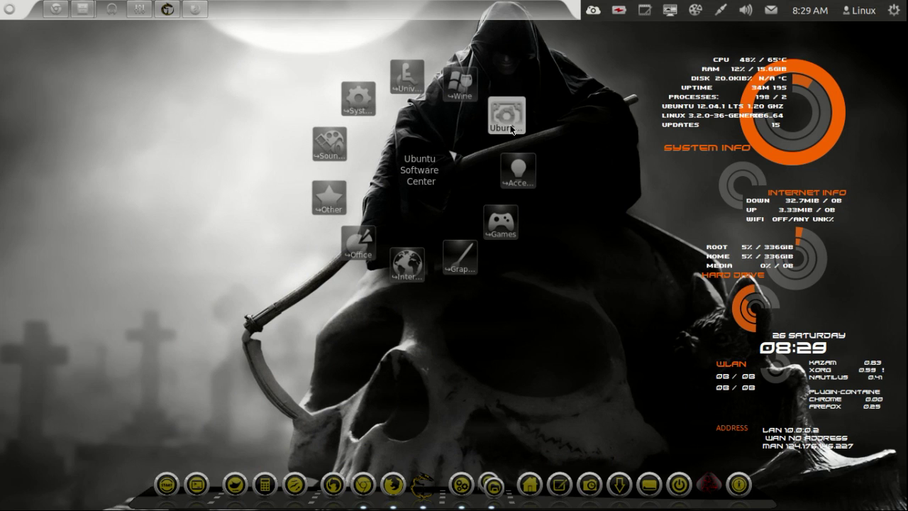
{"action": "left_click", "coordinate": [364, 95]}
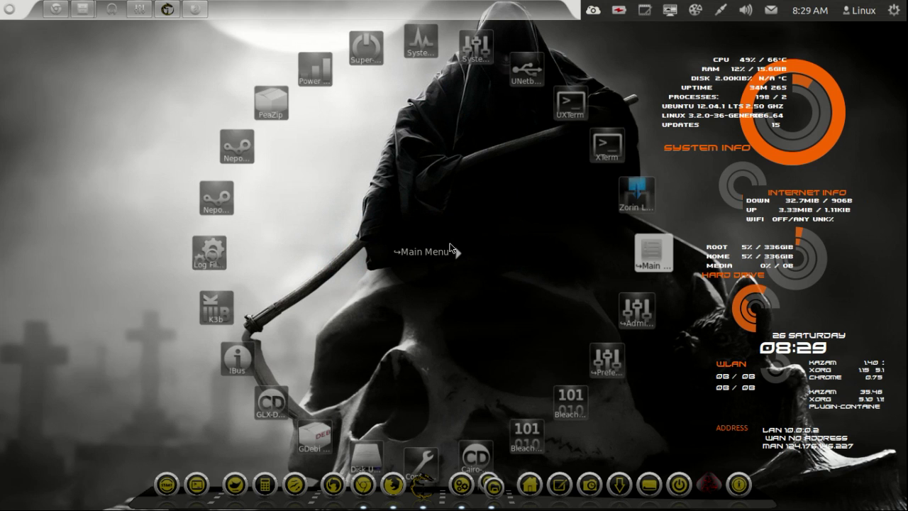
{"action": "key", "text": "m"}
{"action": "left_click", "coordinate": [36, 280]}
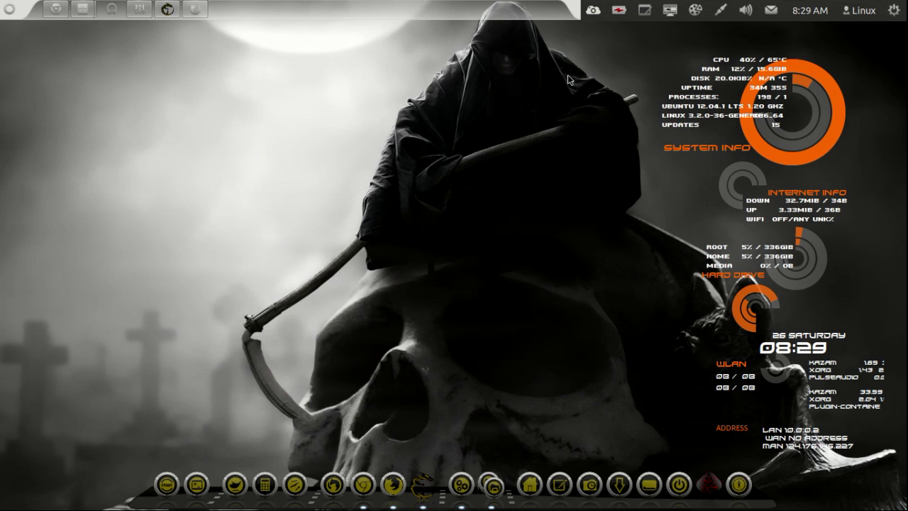
- In Gnome-Pie Preferences, view the Bookmarks, Main Menu, Multimedia, Session and Window pies, then close
{"action": "left_click", "coordinate": [696, 12]}
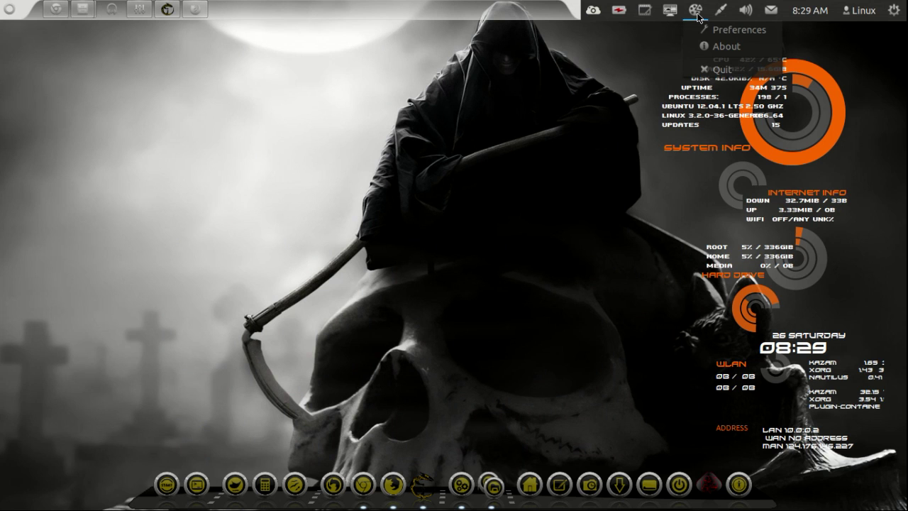
{"action": "left_click", "coordinate": [743, 32]}
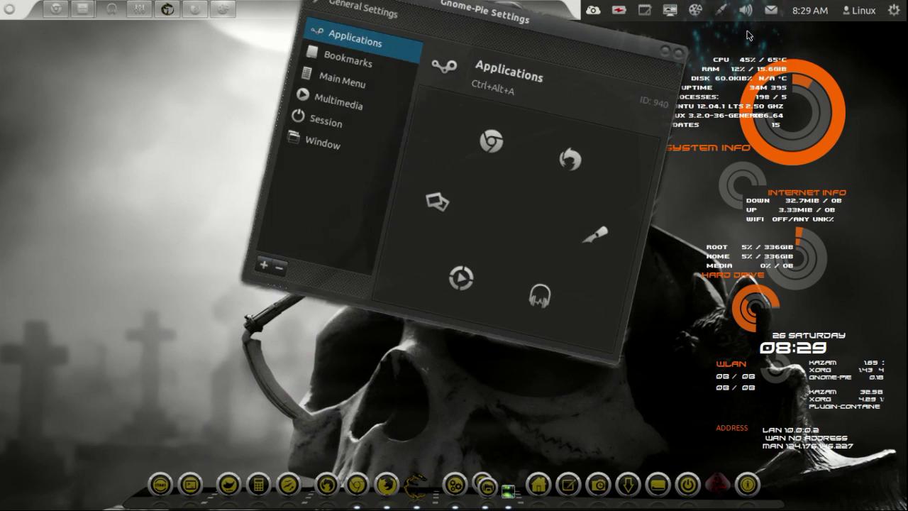
{"action": "left_click", "coordinate": [363, 94]}
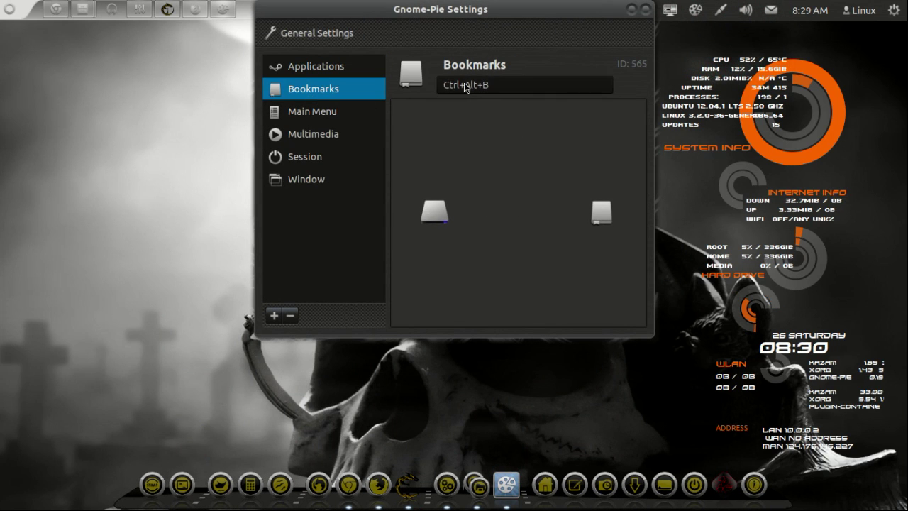
{"action": "left_click", "coordinate": [302, 112]}
{"action": "left_click", "coordinate": [306, 133]}
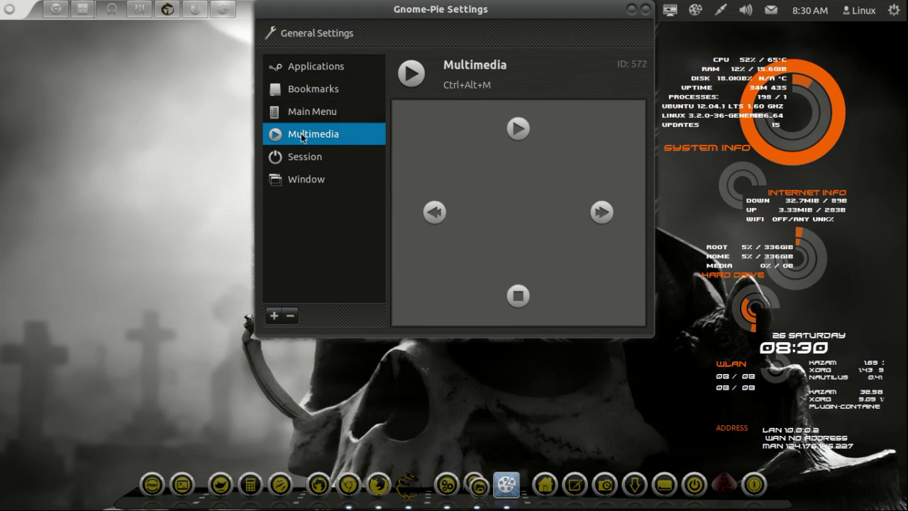
{"action": "left_click", "coordinate": [305, 156]}
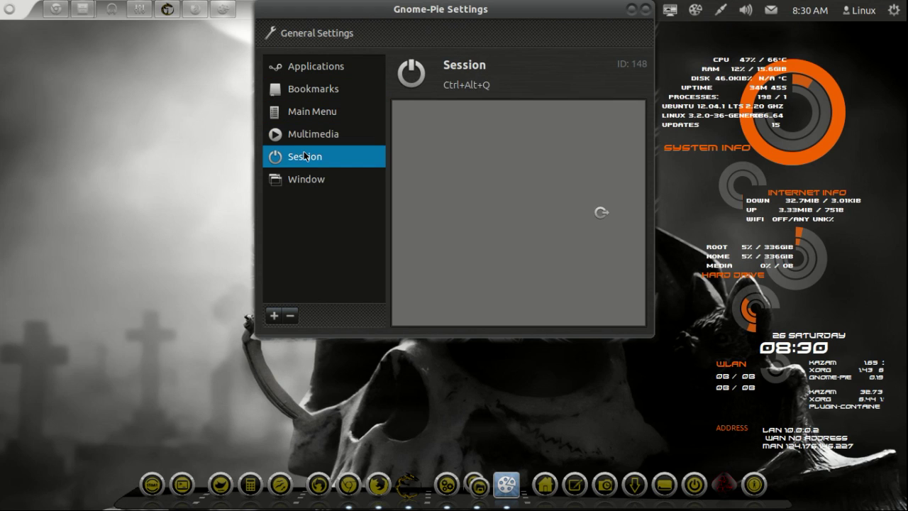
{"action": "left_click", "coordinate": [308, 180]}
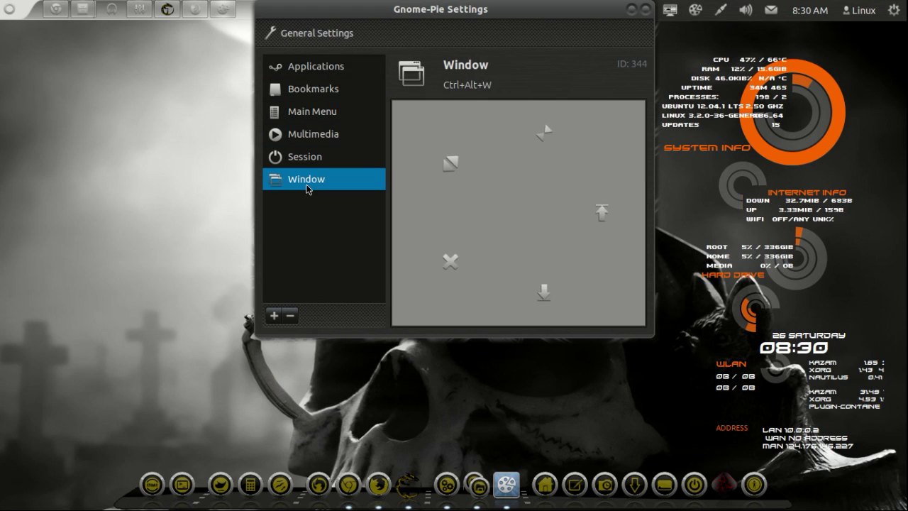
{"action": "left_click", "coordinate": [644, 9]}
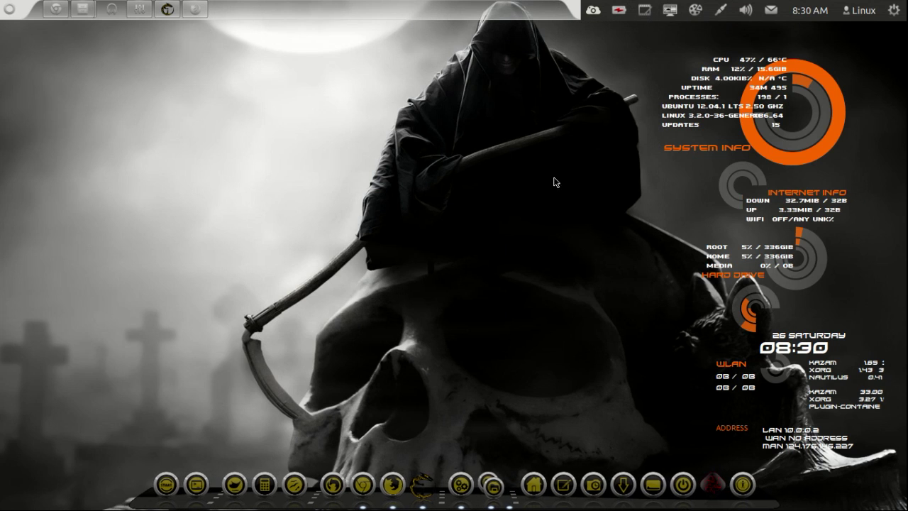
- Quit Gnome-Pie from its tray icon and open the START menu's Accessories list
{"action": "left_click", "coordinate": [695, 10]}
{"action": "left_click", "coordinate": [721, 70]}
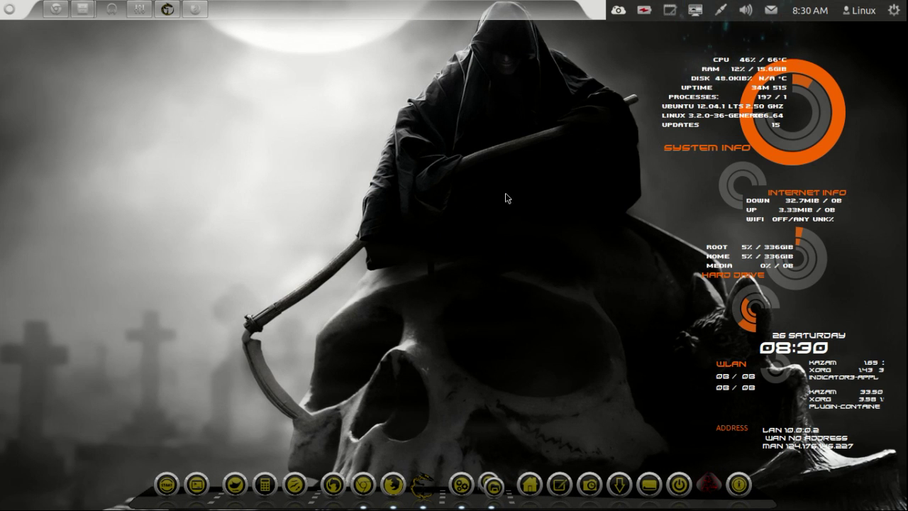
{"action": "left_click", "coordinate": [180, 488]}
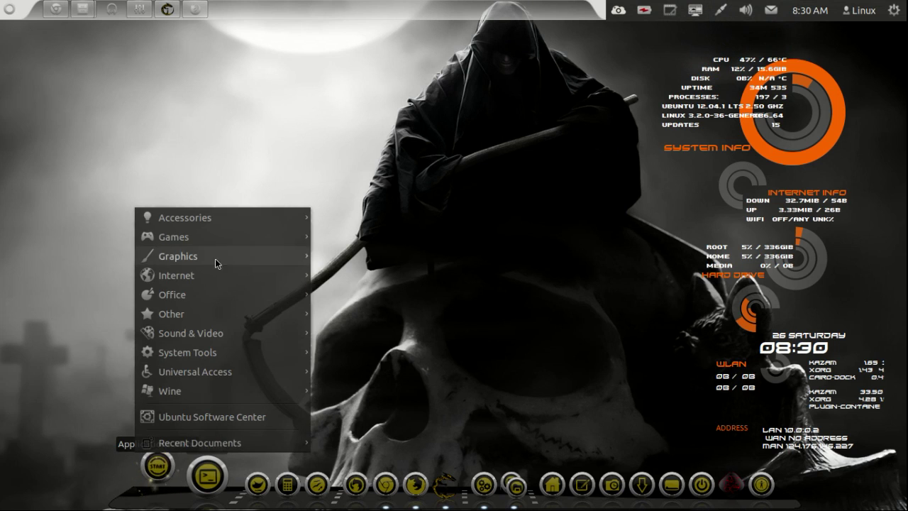
{"action": "mouse_move", "coordinate": [227, 217]}
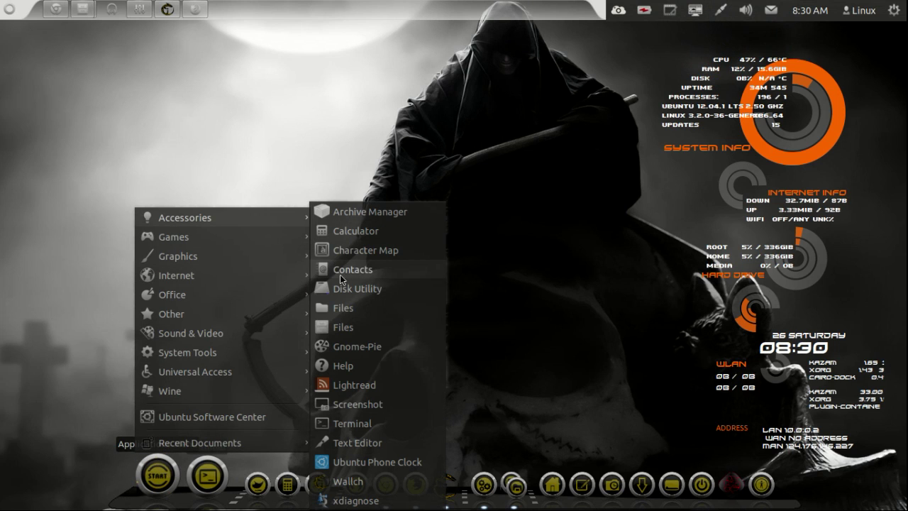
- Launch Ubuntu Phone Clock, switch it to the dark grey theme, and reposition its window
{"action": "left_click", "coordinate": [382, 467]}
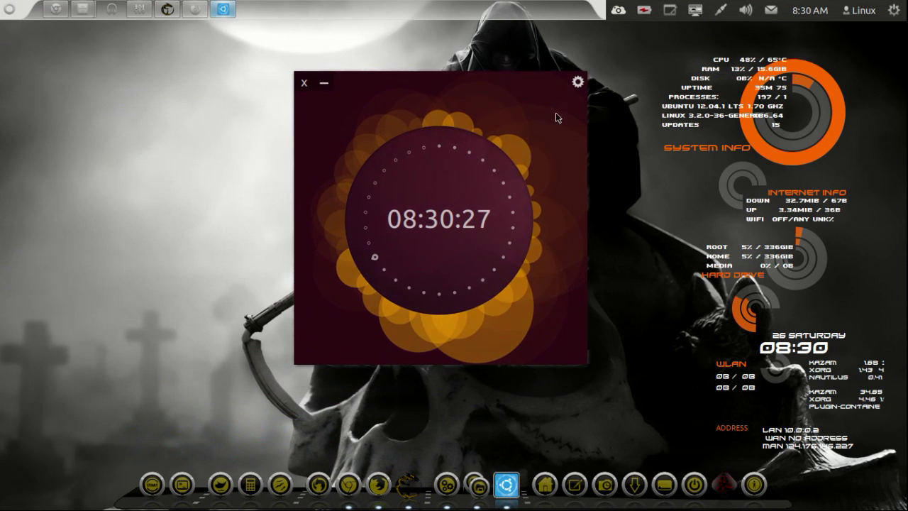
{"action": "left_click", "coordinate": [577, 81]}
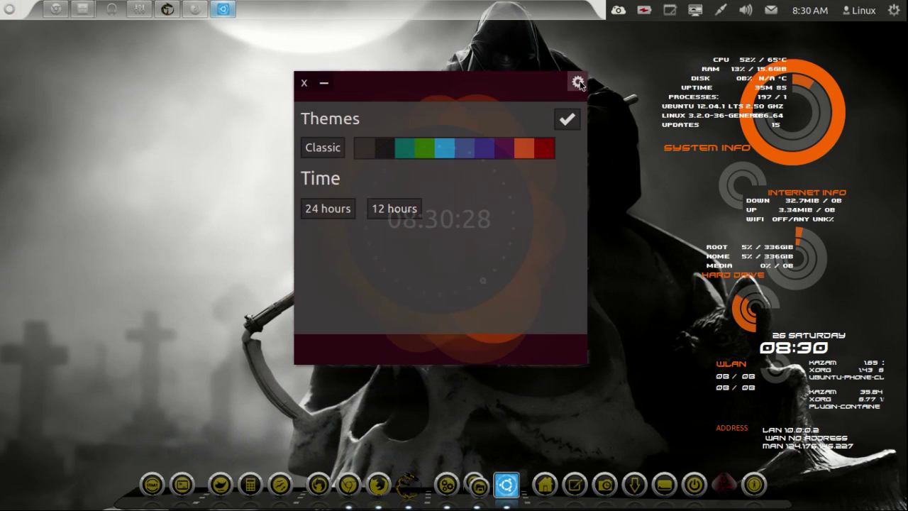
{"action": "left_click", "coordinate": [368, 150]}
{"action": "left_click", "coordinate": [566, 121]}
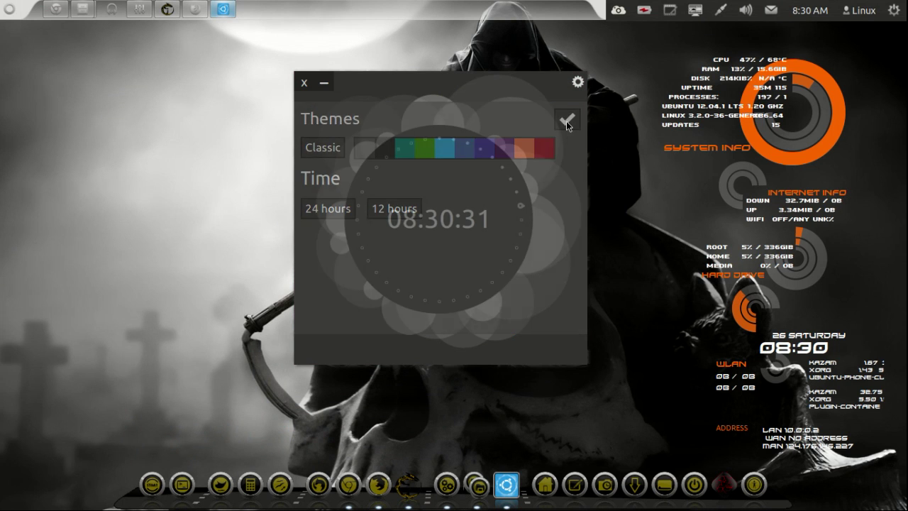
{"action": "left_click_drag", "start_coordinate": [520, 114], "coordinate": [204, 45]}
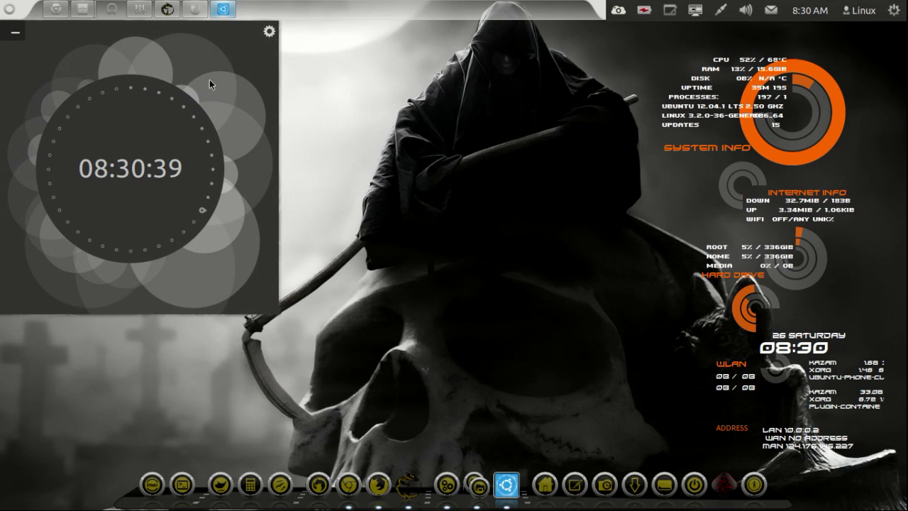
{"action": "left_click_drag", "start_coordinate": [199, 44], "coordinate": [314, 54]}
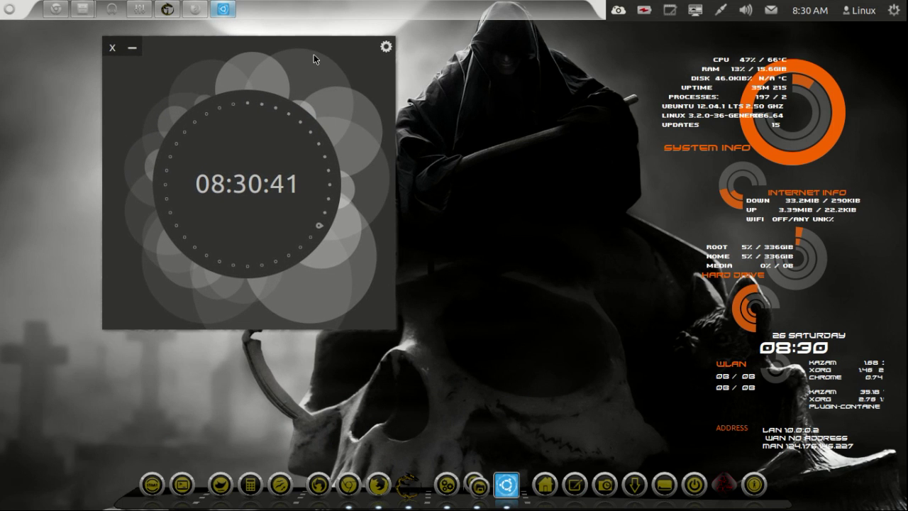
- Close the clock and launch Wallch from the Accessories menu
{"action": "left_click", "coordinate": [112, 48]}
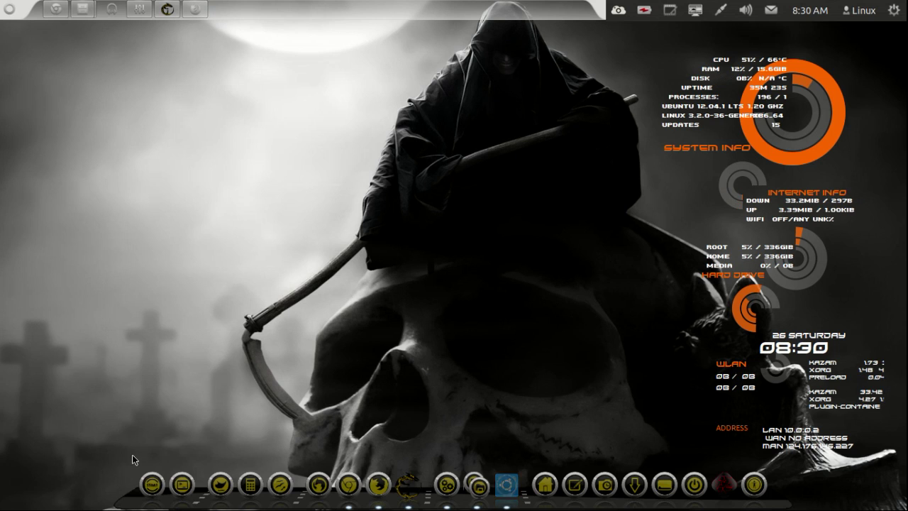
{"action": "left_click", "coordinate": [149, 483]}
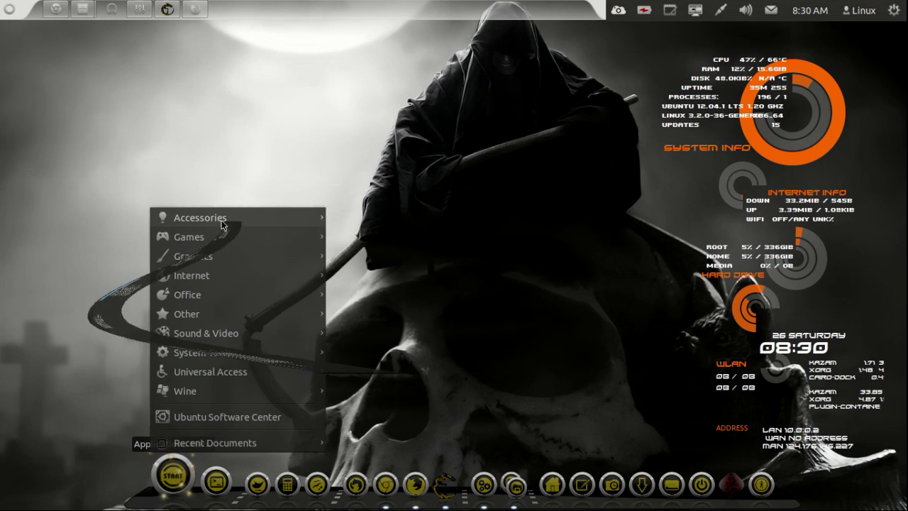
{"action": "mouse_move", "coordinate": [284, 217]}
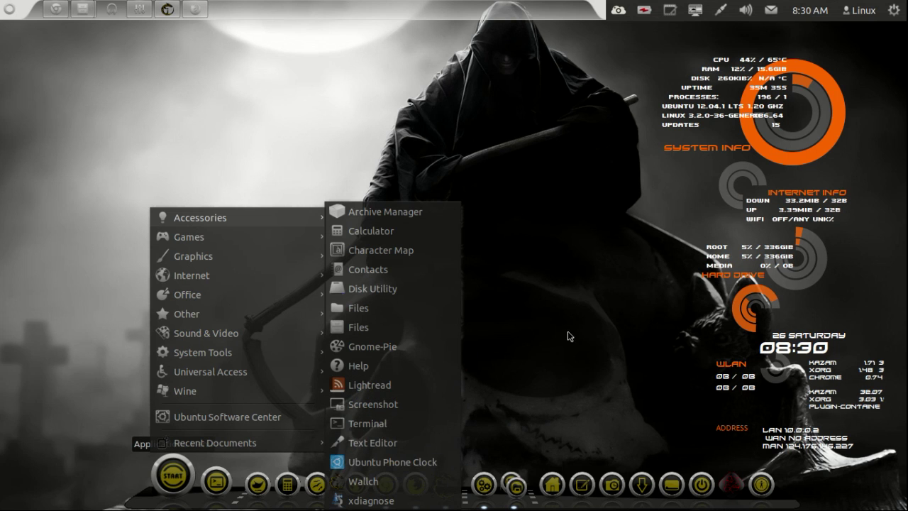
{"action": "left_click", "coordinate": [363, 481]}
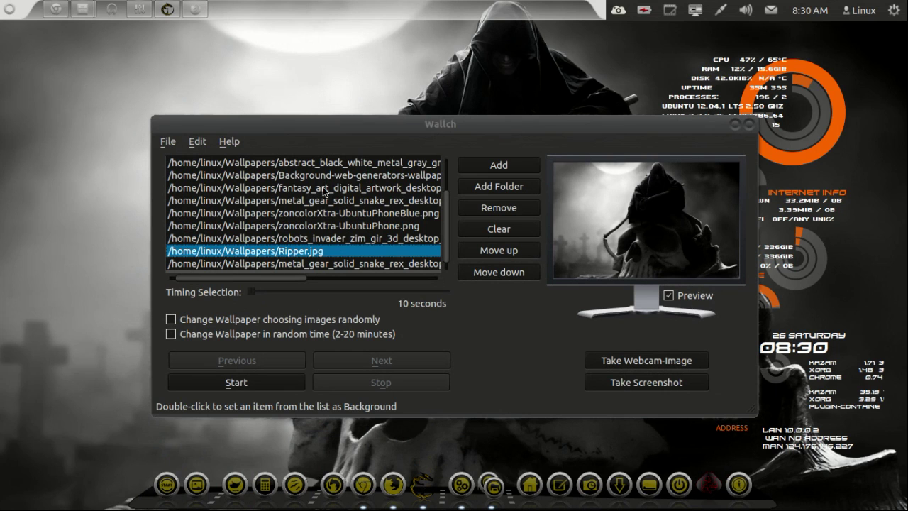
- Move Wallch up and preview zoncolorXtra-UbuntuPhoneBlue, fantasy_art_digital_artwork and other wallpapers
{"action": "left_click_drag", "start_coordinate": [419, 124], "coordinate": [424, 110]}
{"action": "left_click", "coordinate": [369, 200]}
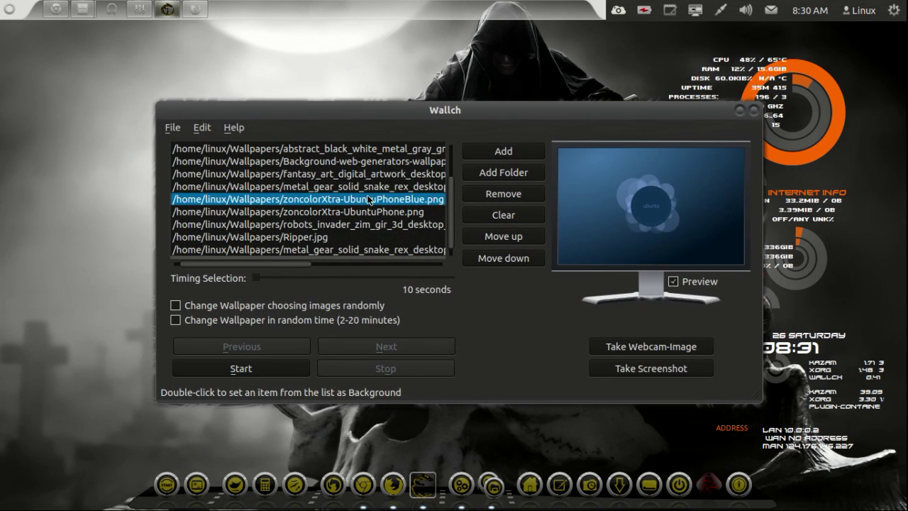
{"action": "left_click", "coordinate": [361, 174]}
{"action": "left_click", "coordinate": [358, 199]}
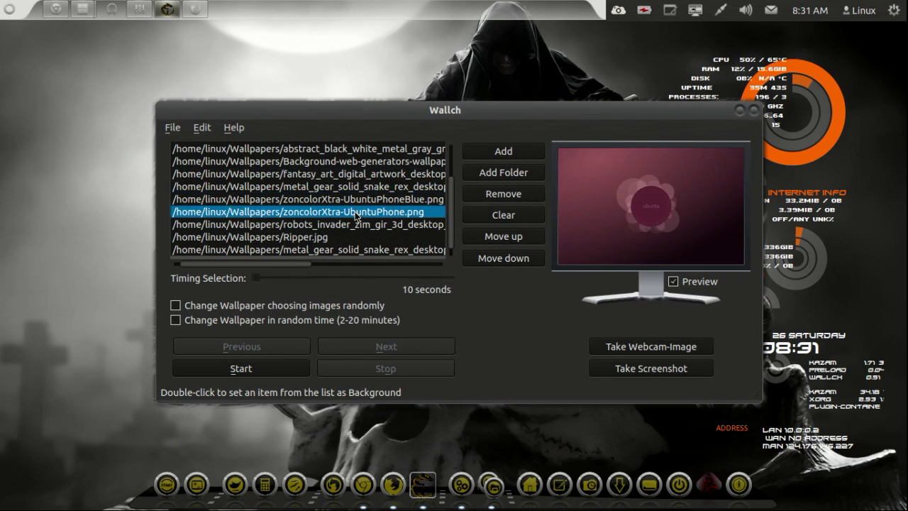
{"action": "left_click", "coordinate": [353, 225]}
- Close Wallch and browse the START menu's Games, Graphics and Internet categories
{"action": "left_click", "coordinate": [738, 111]}
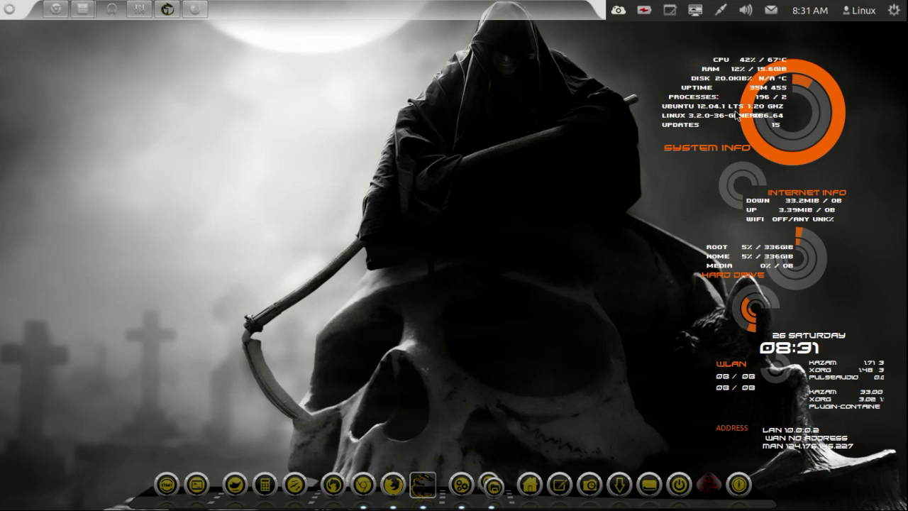
{"action": "left_click", "coordinate": [167, 477]}
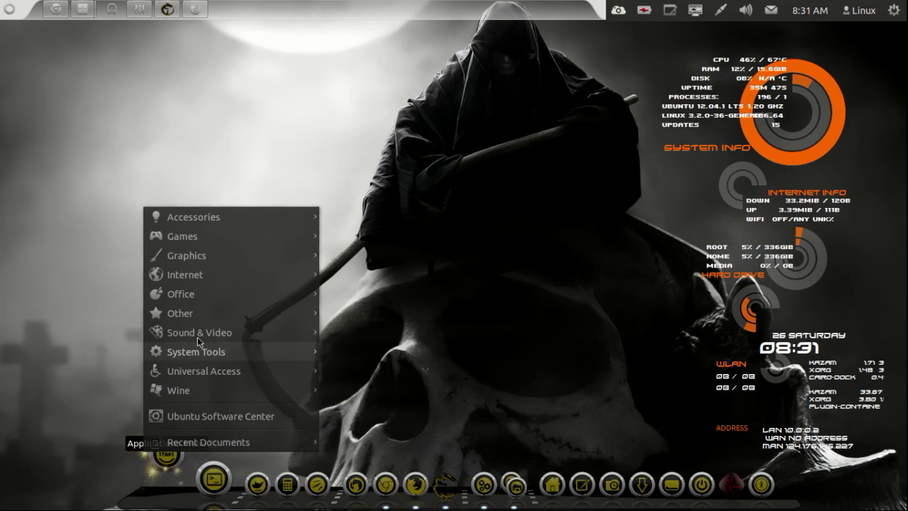
{"action": "mouse_move", "coordinate": [222, 239]}
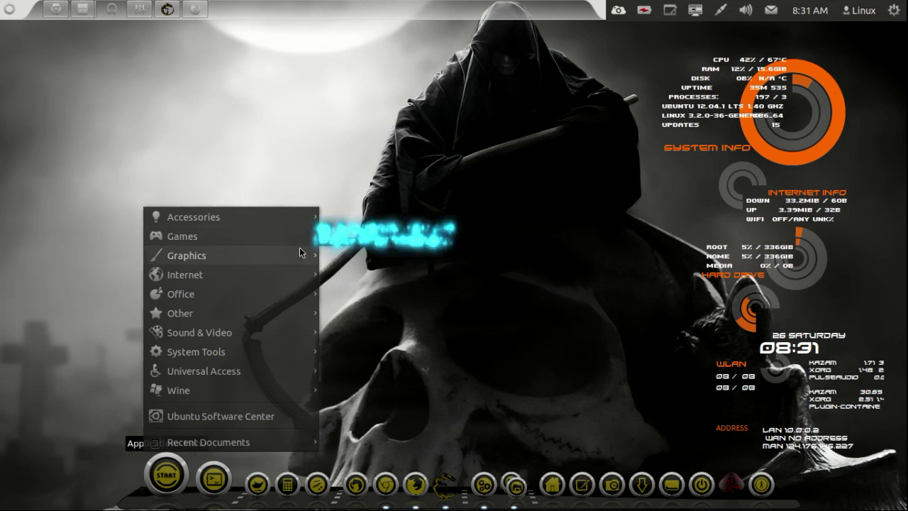
{"action": "mouse_move", "coordinate": [297, 254]}
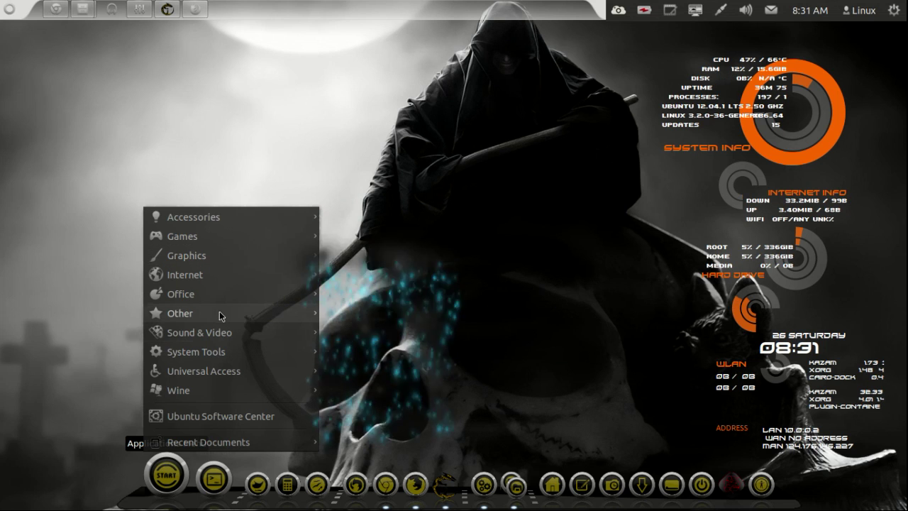
{"action": "mouse_move", "coordinate": [202, 277]}
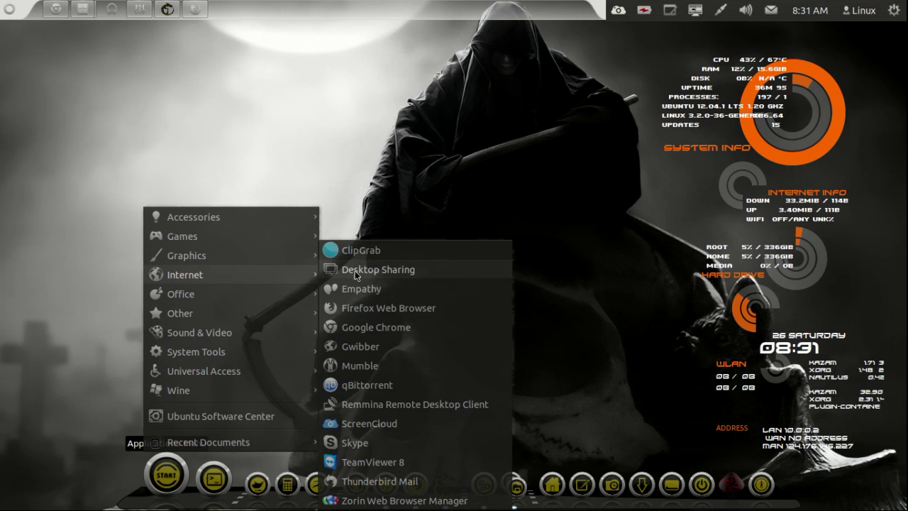
- Launch ClipGrab, centre its window, view the Downloads tab, then minimize and restore it
{"action": "left_click", "coordinate": [371, 250]}
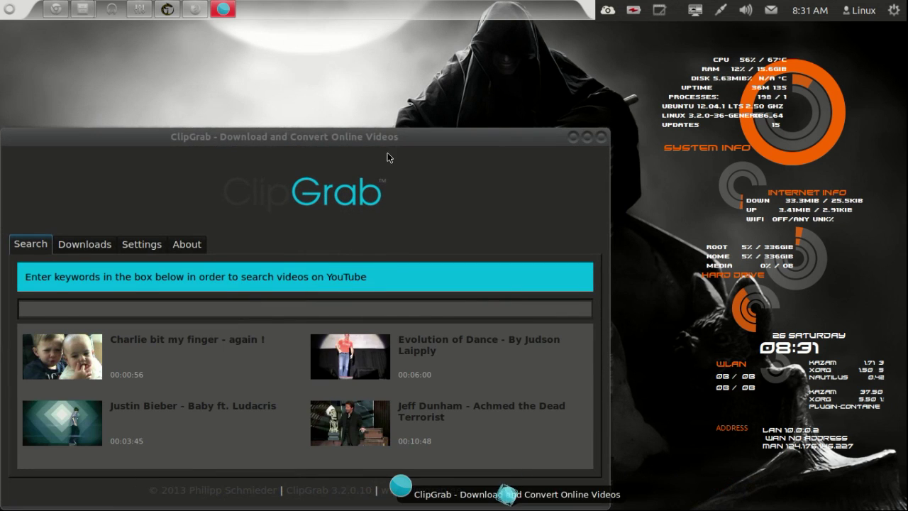
{"action": "left_click_drag", "start_coordinate": [425, 128], "coordinate": [505, 111]}
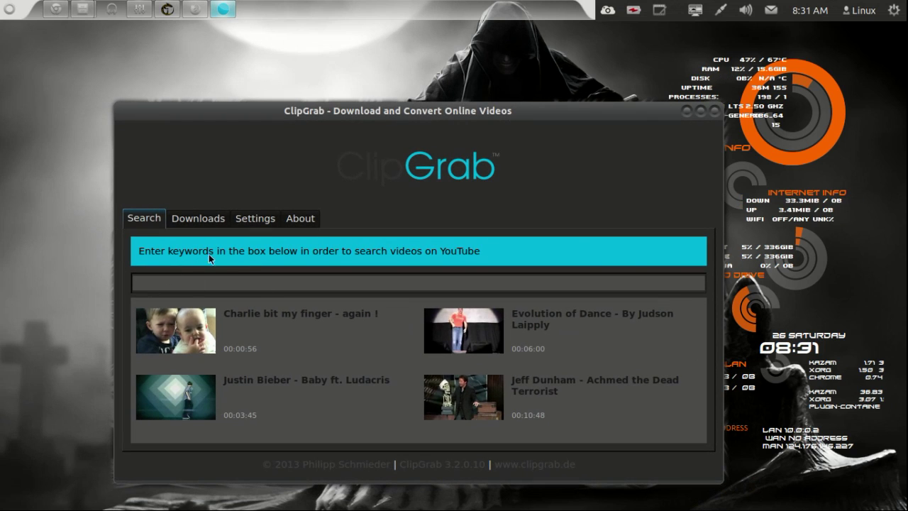
{"action": "left_click", "coordinate": [193, 222]}
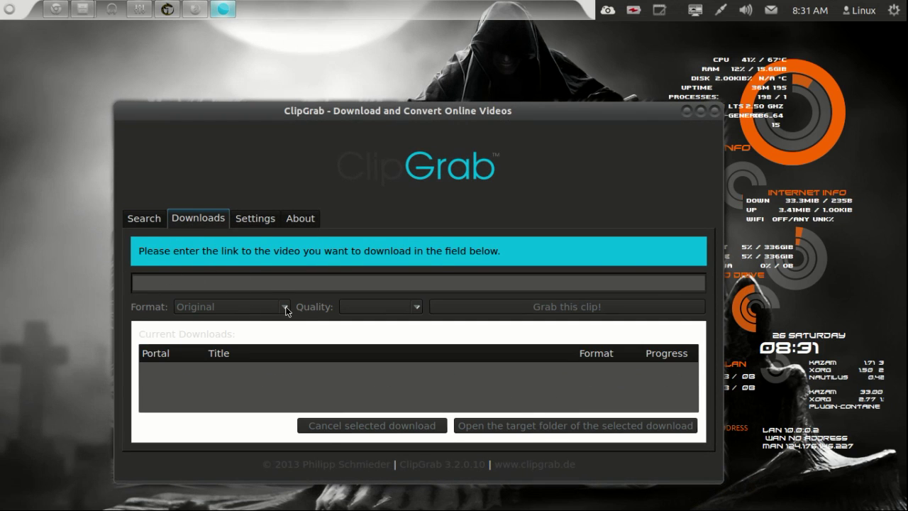
{"action": "left_click", "coordinate": [684, 113]}
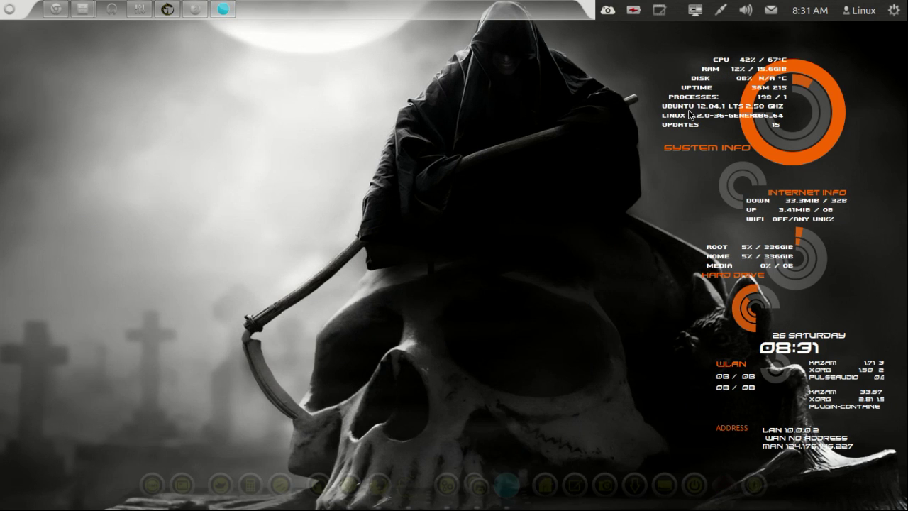
{"action": "left_click", "coordinate": [506, 482]}
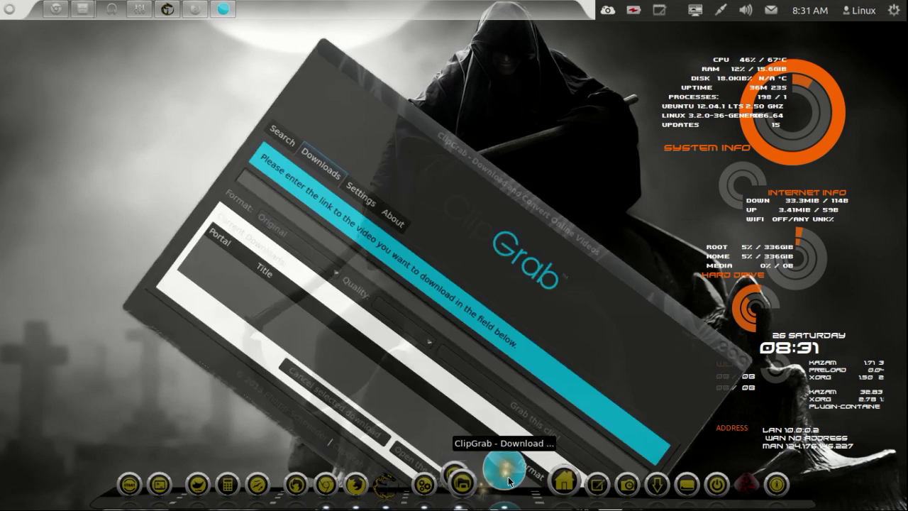
{"action": "left_click", "coordinate": [715, 116]}
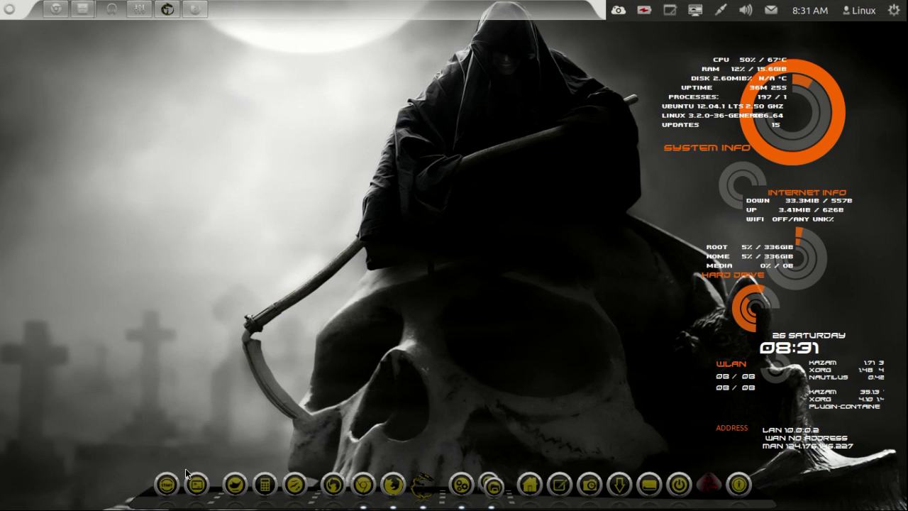
{"action": "left_click", "coordinate": [167, 456]}
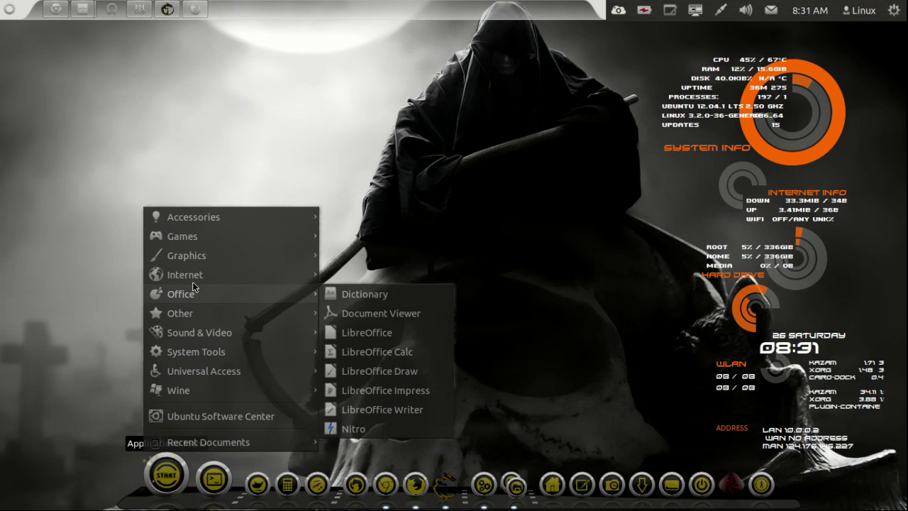
{"action": "mouse_move", "coordinate": [213, 275]}
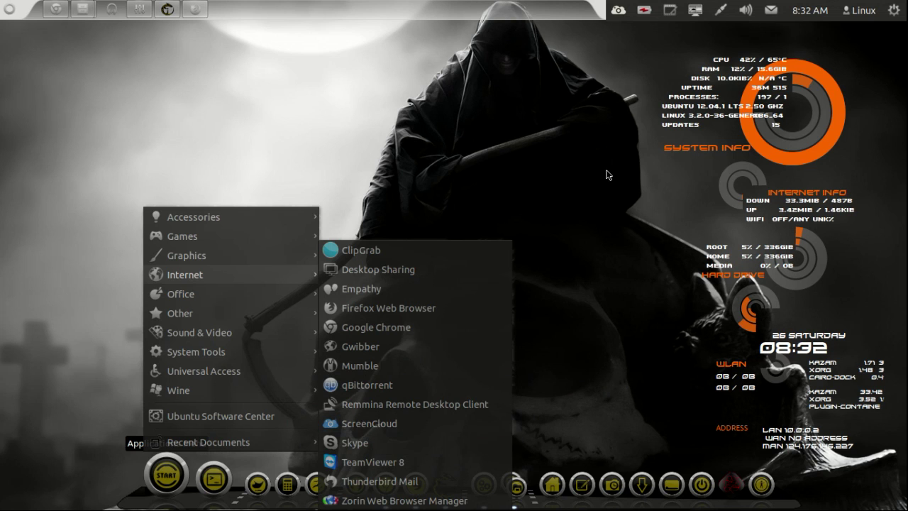
{"action": "left_click", "coordinate": [616, 44]}
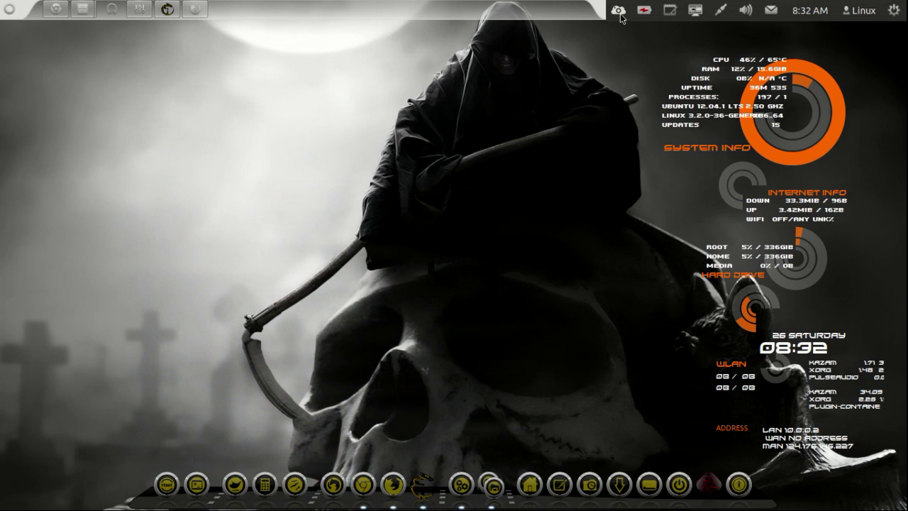
{"action": "left_click", "coordinate": [618, 11]}
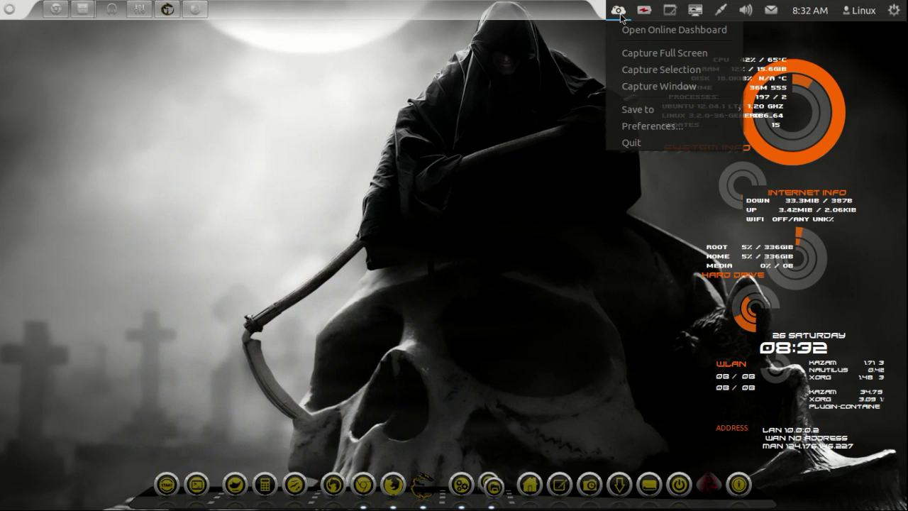
{"action": "left_click", "coordinate": [624, 53]}
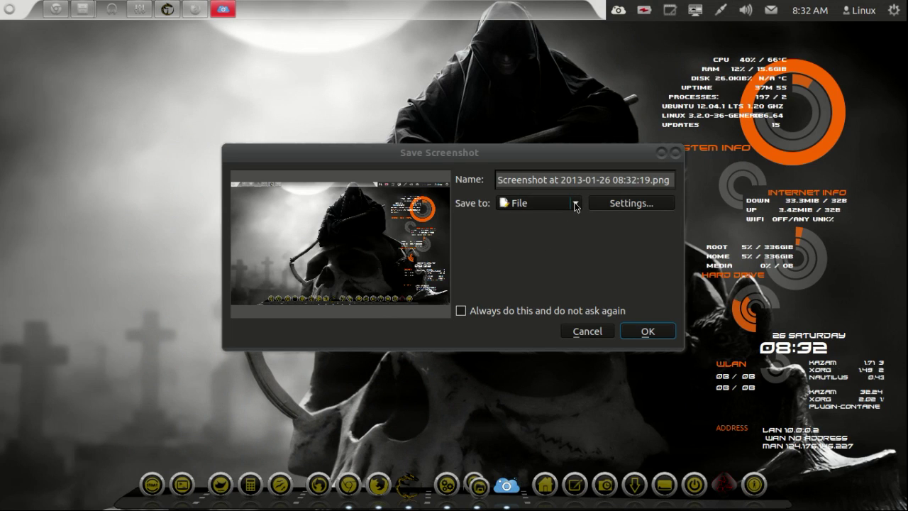
{"action": "left_click", "coordinate": [647, 331]}
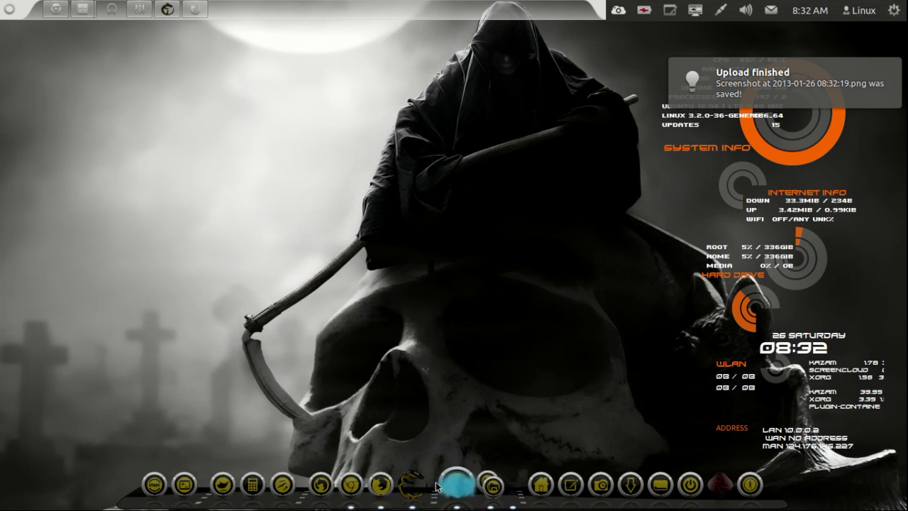
{"action": "mouse_move", "coordinate": [539, 474]}
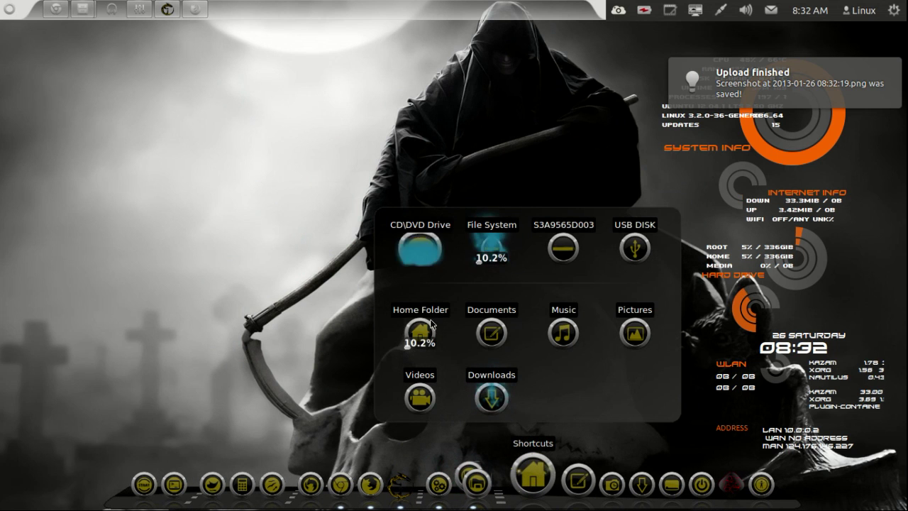
{"action": "left_click", "coordinate": [420, 331]}
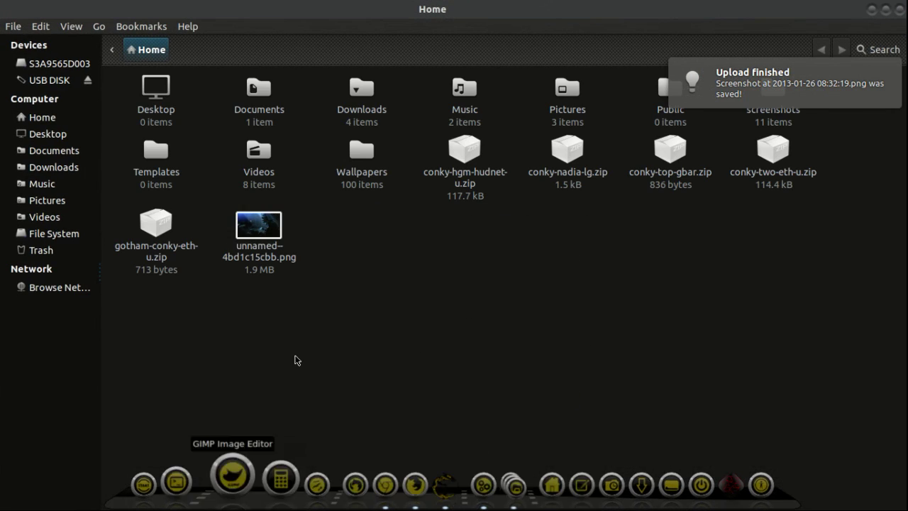
{"action": "double_click", "coordinate": [781, 95]}
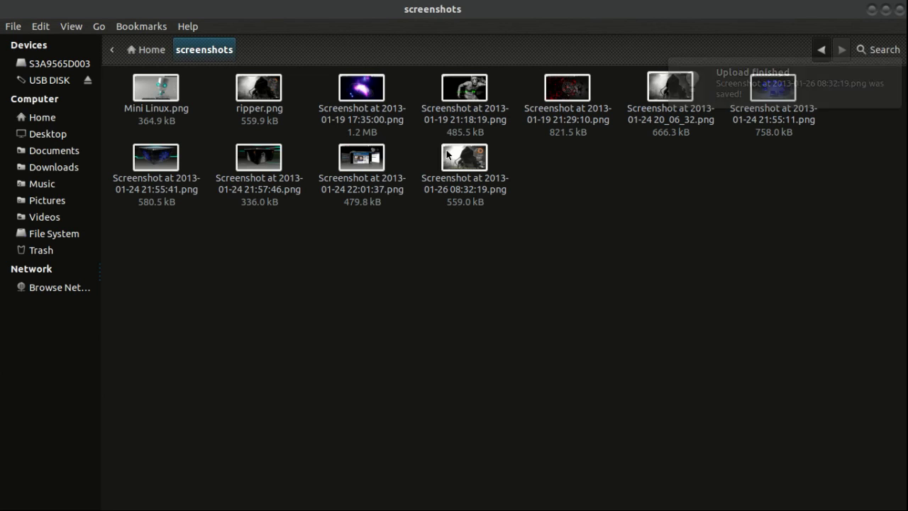
{"action": "left_click_drag", "start_coordinate": [453, 9], "coordinate": [435, 87]}
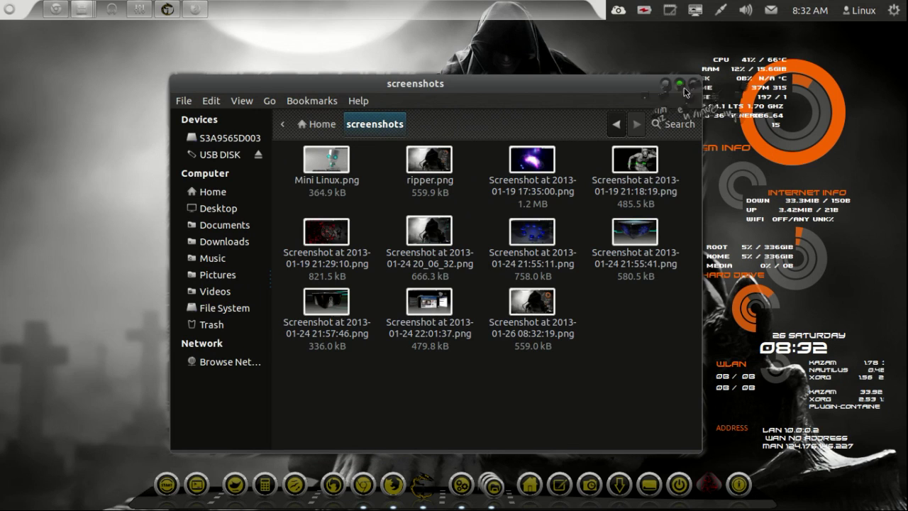
{"action": "left_click", "coordinate": [666, 85]}
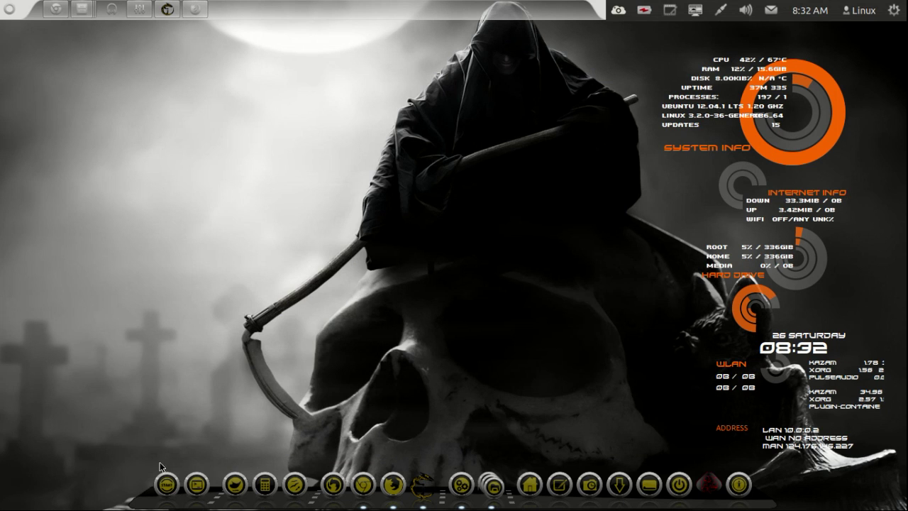
- Show the Start menu's Other category listing BUC, Clock, Conkyllia and LiveWallpaper
{"action": "left_click", "coordinate": [167, 482]}
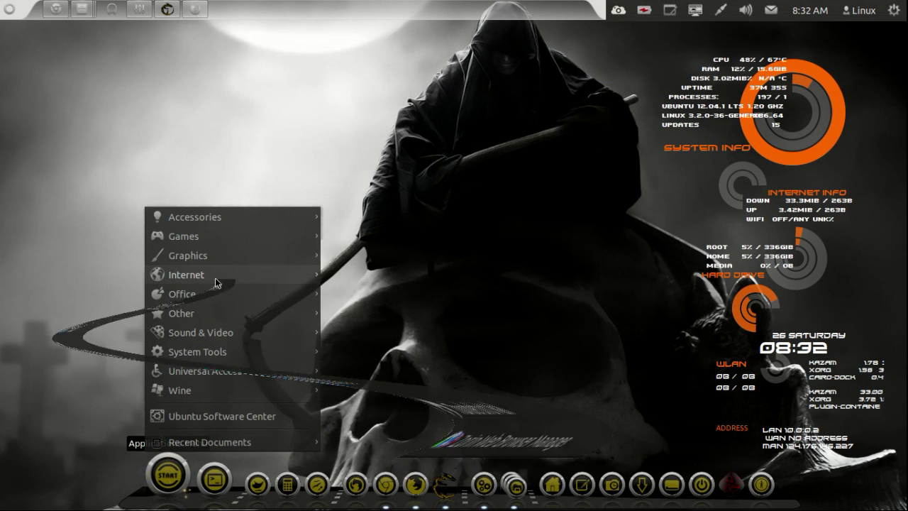
{"action": "mouse_move", "coordinate": [213, 276]}
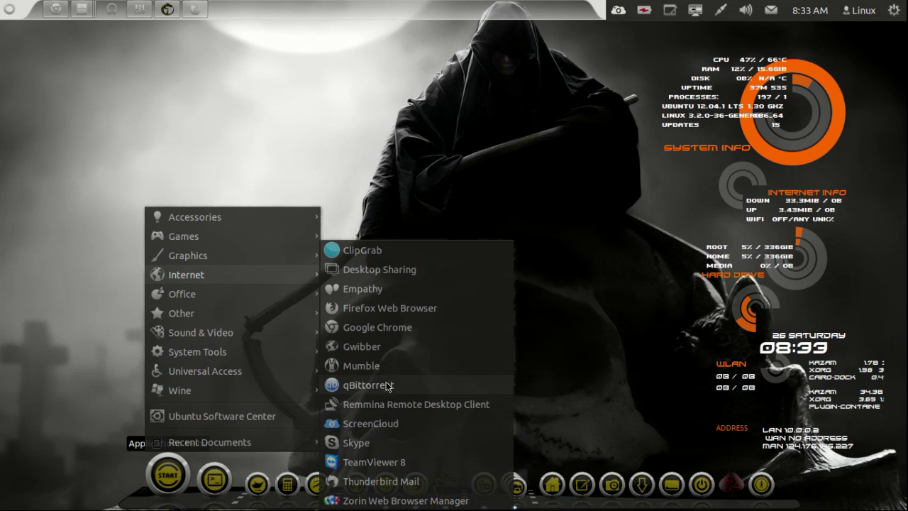
{"action": "mouse_move", "coordinate": [246, 301]}
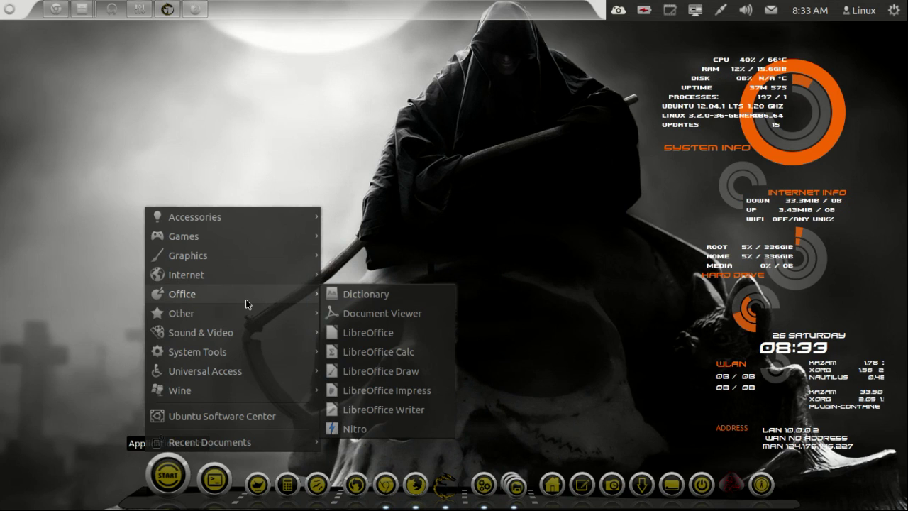
{"action": "mouse_move", "coordinate": [234, 318]}
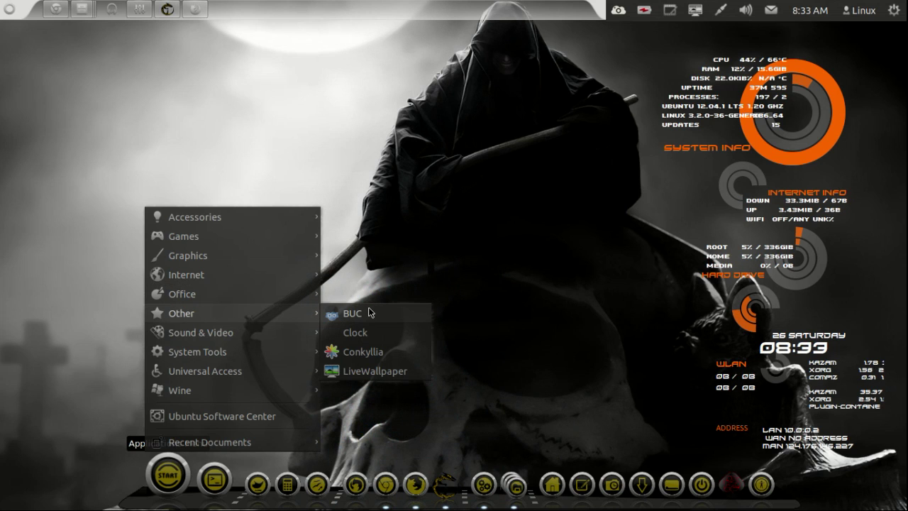
- Apply Conkyllia's Metro theme to fill the desktop with monitor tiles
{"action": "left_click", "coordinate": [364, 357]}
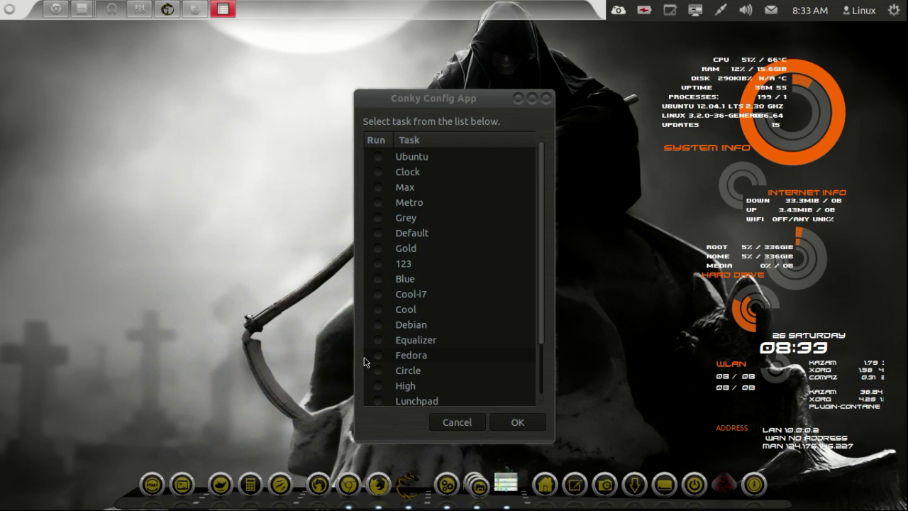
{"action": "left_click_drag", "start_coordinate": [478, 98], "coordinate": [443, 55]}
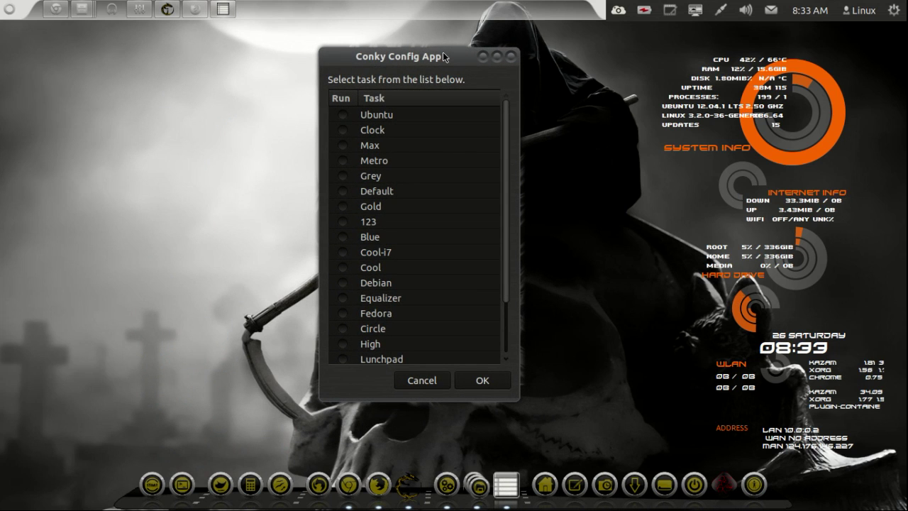
{"action": "left_click", "coordinate": [342, 161]}
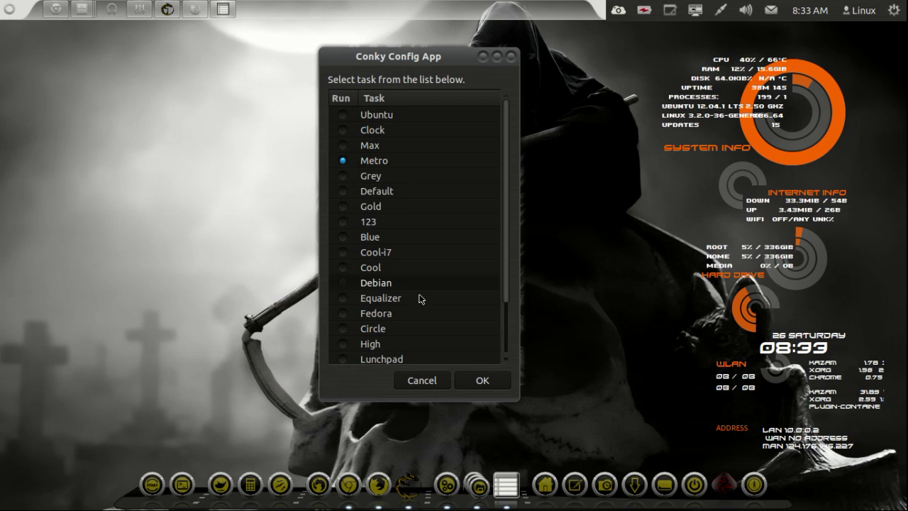
{"action": "left_click", "coordinate": [468, 380]}
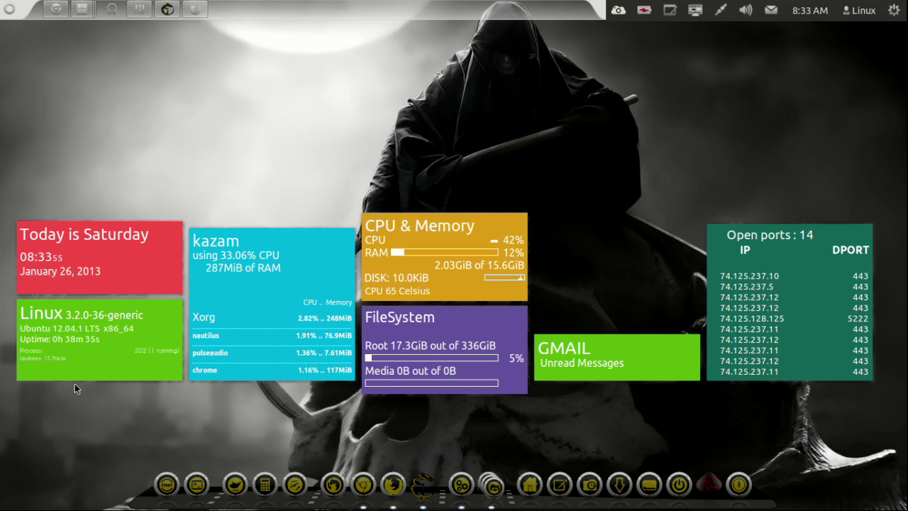
- Launch Conkyllia and apply the Cool theme to the desktop
{"action": "left_click", "coordinate": [171, 494]}
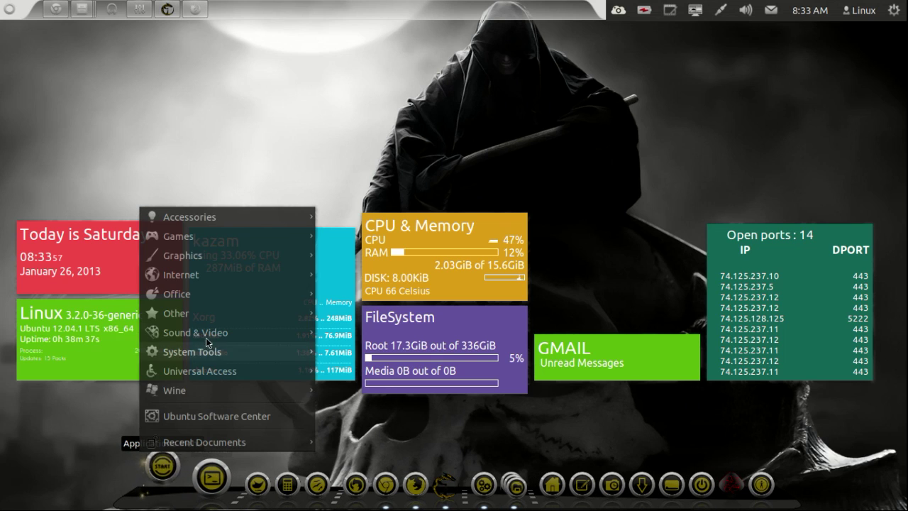
{"action": "mouse_move", "coordinate": [205, 313]}
{"action": "left_click", "coordinate": [334, 352]}
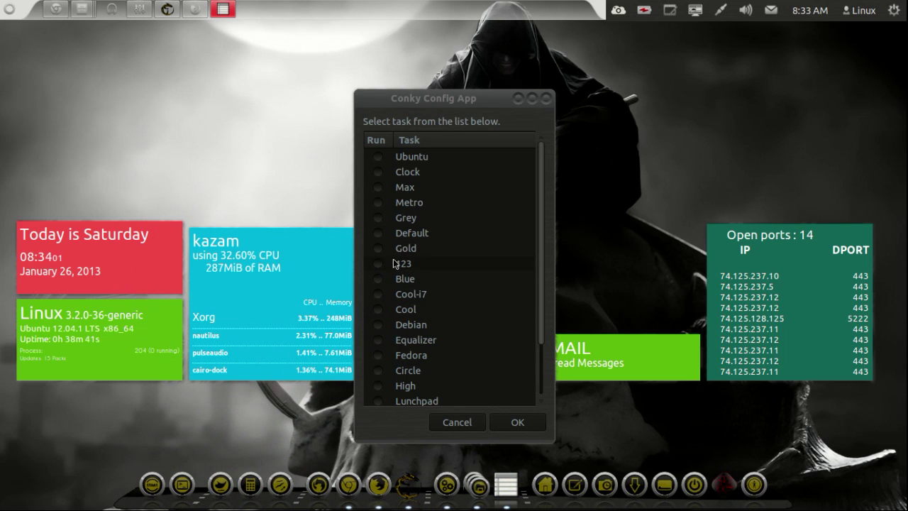
{"action": "left_click", "coordinate": [382, 298]}
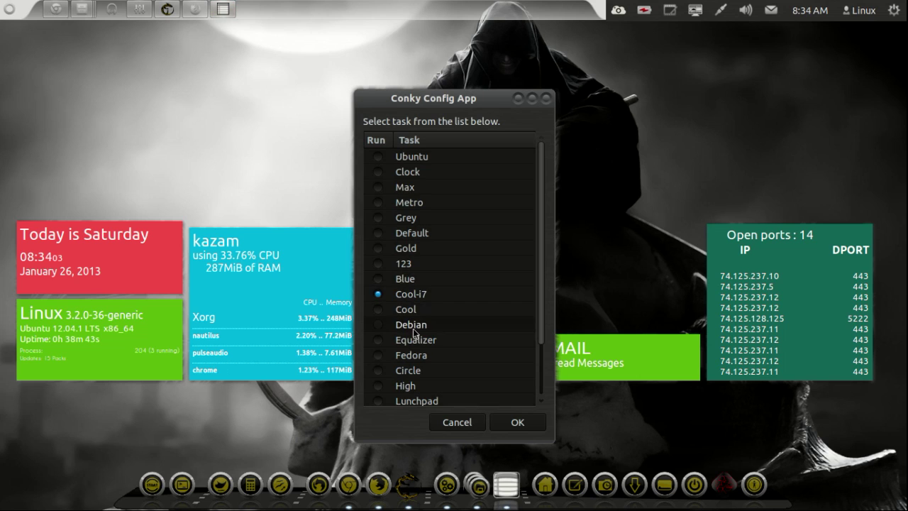
{"action": "left_click", "coordinate": [380, 311]}
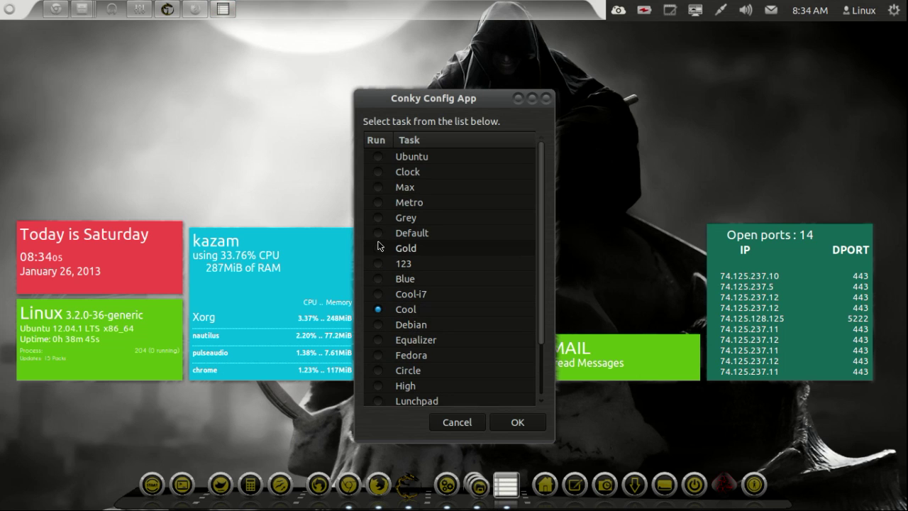
{"action": "left_click", "coordinate": [509, 422]}
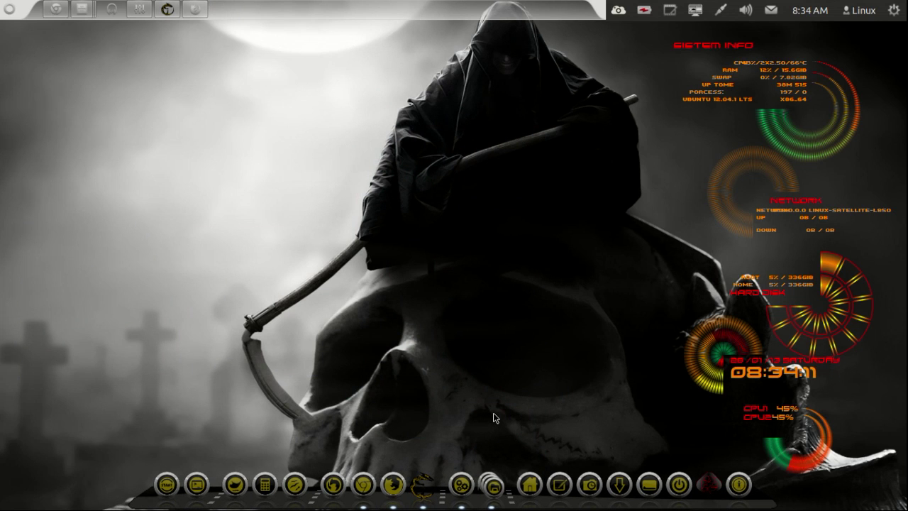
- Relaunch Conkyllia and replace Cool with the PopUp theme's SYSTEM, HD and WIRELESS panels
{"action": "left_click", "coordinate": [164, 477]}
{"action": "mouse_move", "coordinate": [208, 358]}
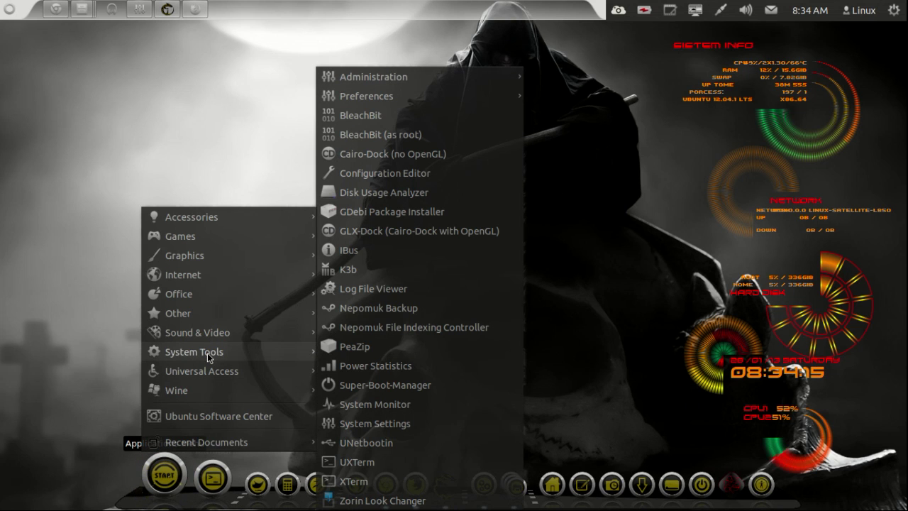
{"action": "mouse_move", "coordinate": [219, 314]}
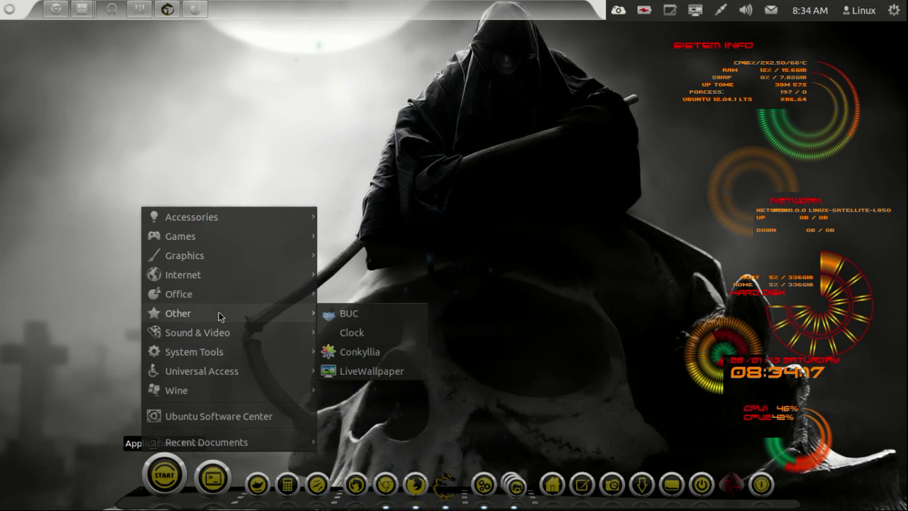
{"action": "left_click", "coordinate": [359, 353]}
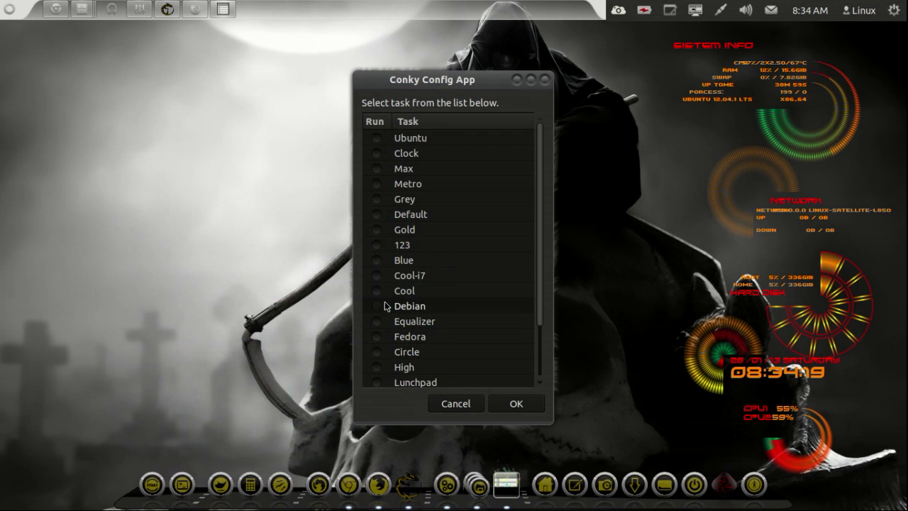
{"action": "scroll", "coordinate": [369, 301], "scroll_direction": "down", "scroll_amount": 2}
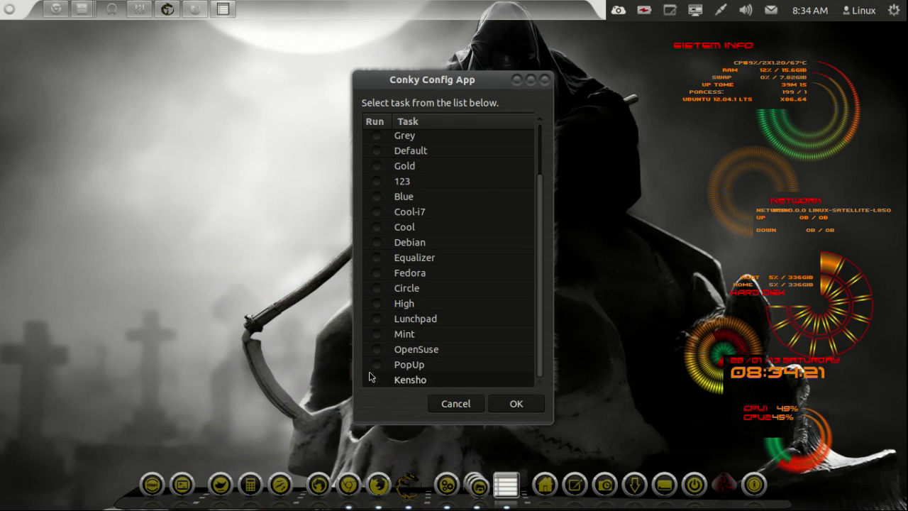
{"action": "left_click", "coordinate": [376, 365]}
{"action": "left_click", "coordinate": [515, 403]}
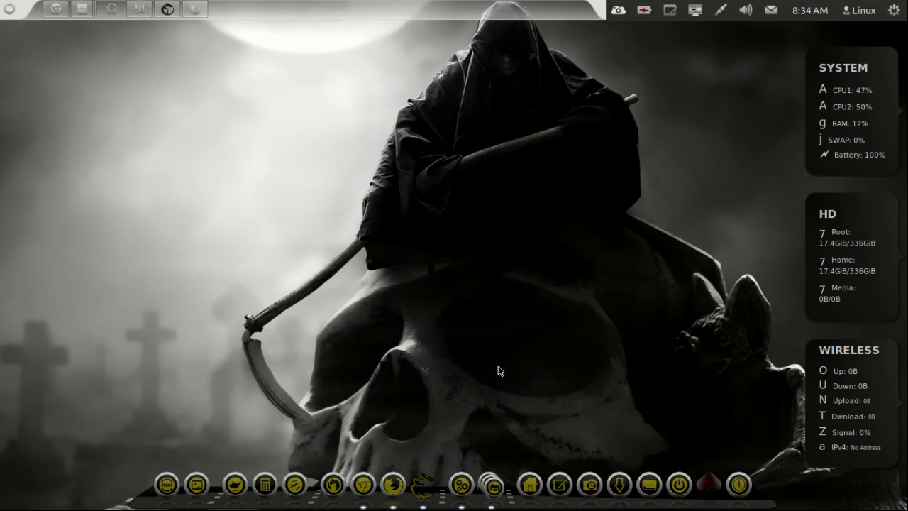
- Switch the LiveWallpaper indicator's effect from Noise to Photoslide
{"action": "left_click", "coordinate": [167, 483]}
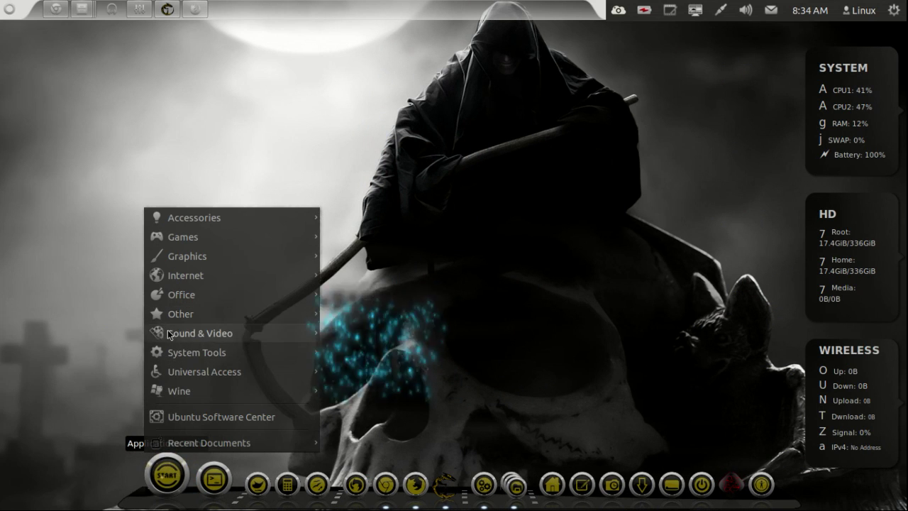
{"action": "mouse_move", "coordinate": [178, 314]}
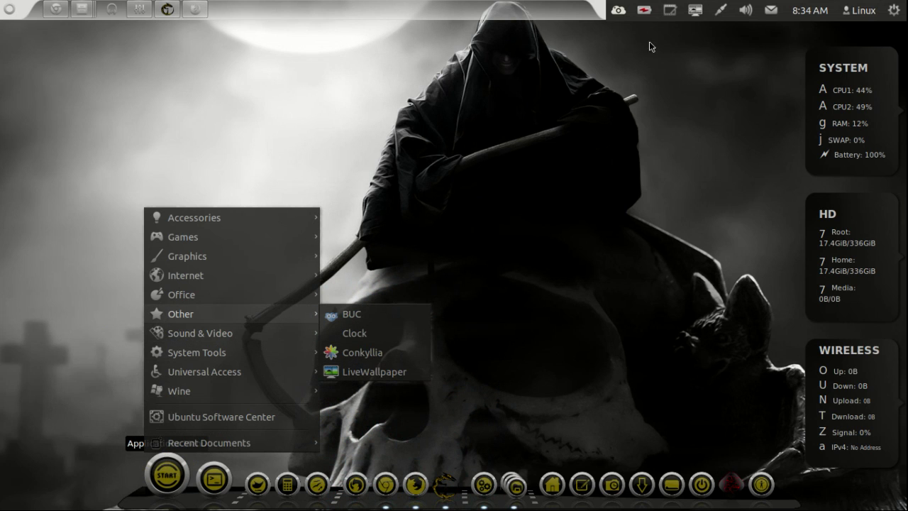
{"action": "left_click", "coordinate": [687, 21]}
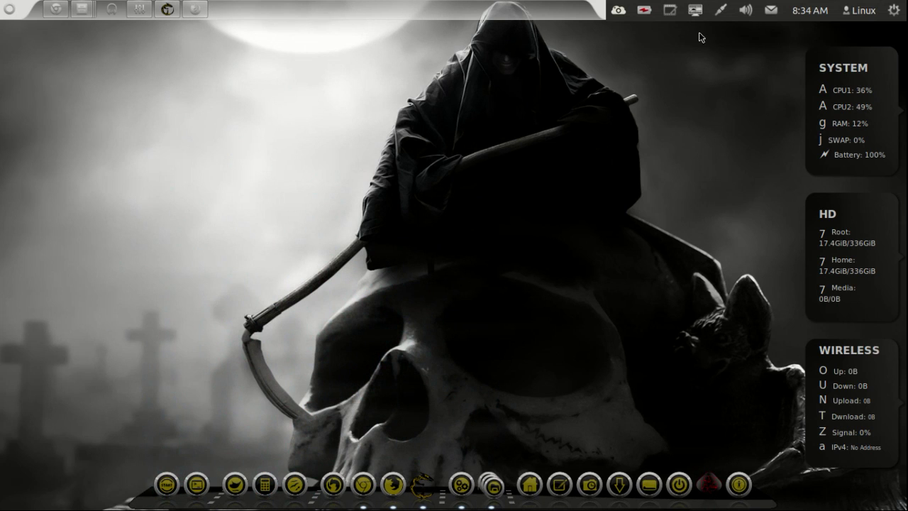
{"action": "left_click", "coordinate": [695, 10]}
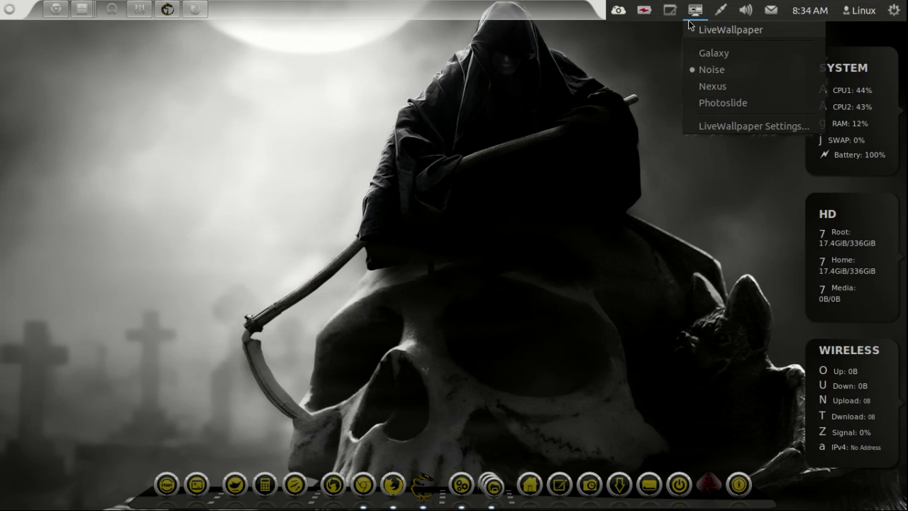
{"action": "left_click", "coordinate": [722, 103]}
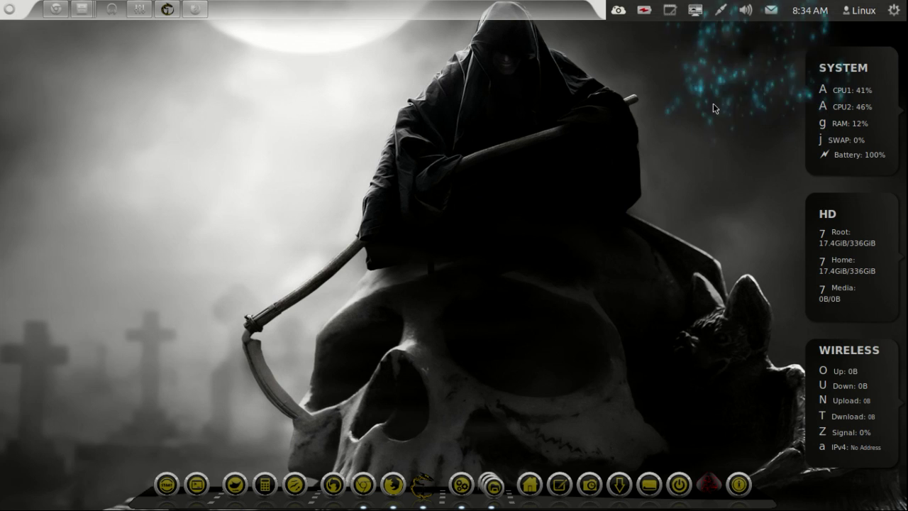
{"action": "left_click", "coordinate": [695, 11]}
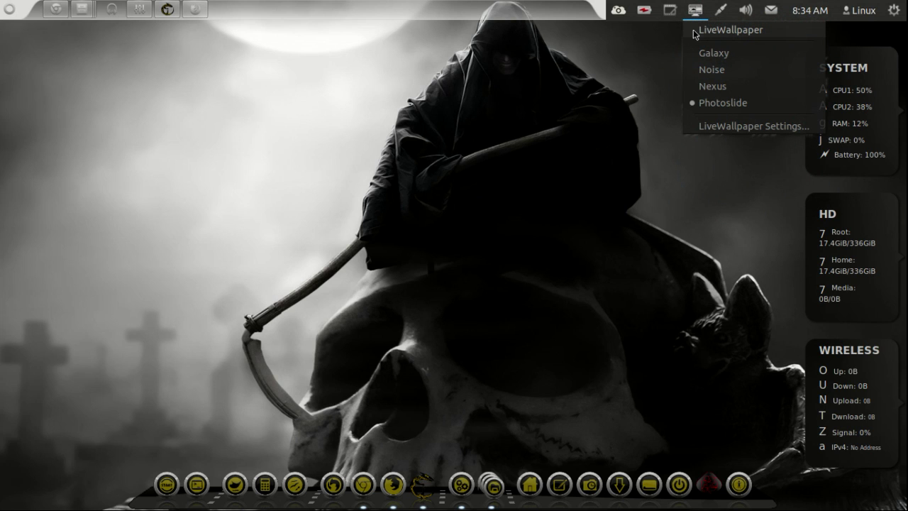
- Enable the Photoslide wallpaper, spin the desktop cube, then toggle it to leave the galaxy image
{"action": "left_click", "coordinate": [693, 32]}
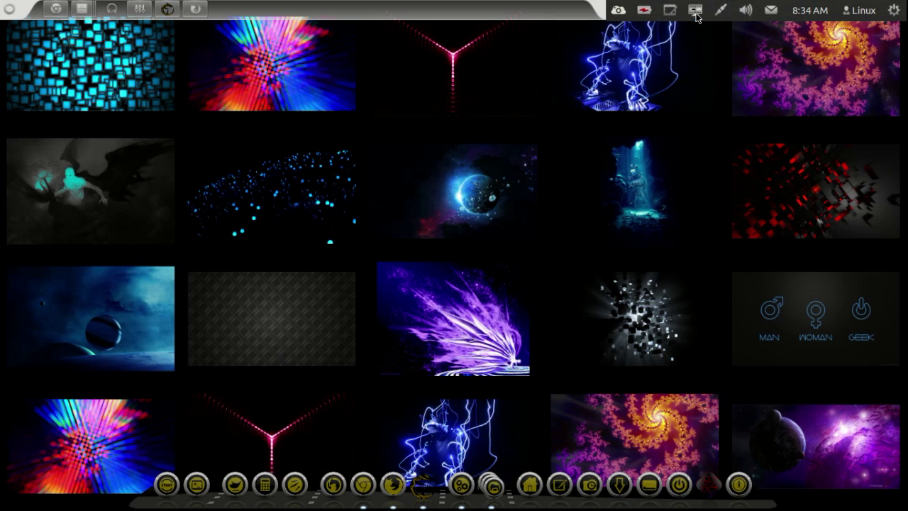
{"action": "left_click", "coordinate": [695, 11]}
{"action": "left_click", "coordinate": [695, 12]}
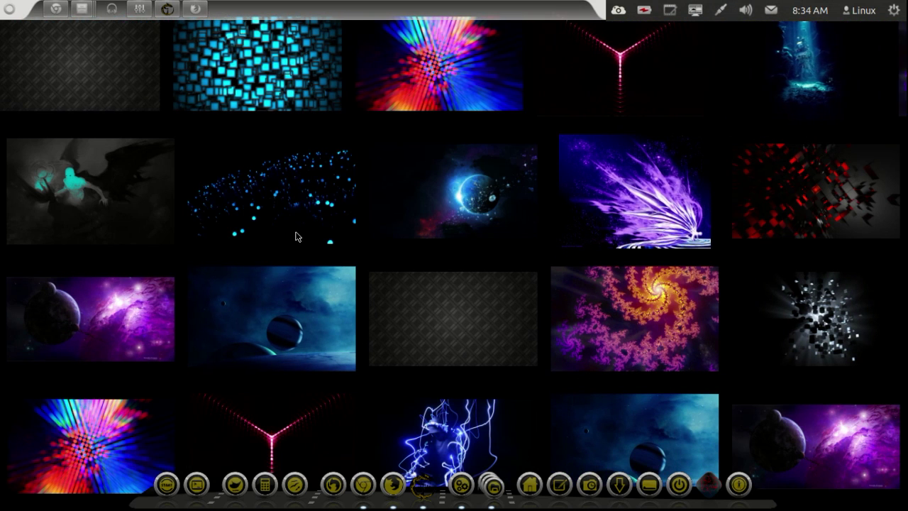
{"action": "key", "text": "ctrl+alt+Right"}
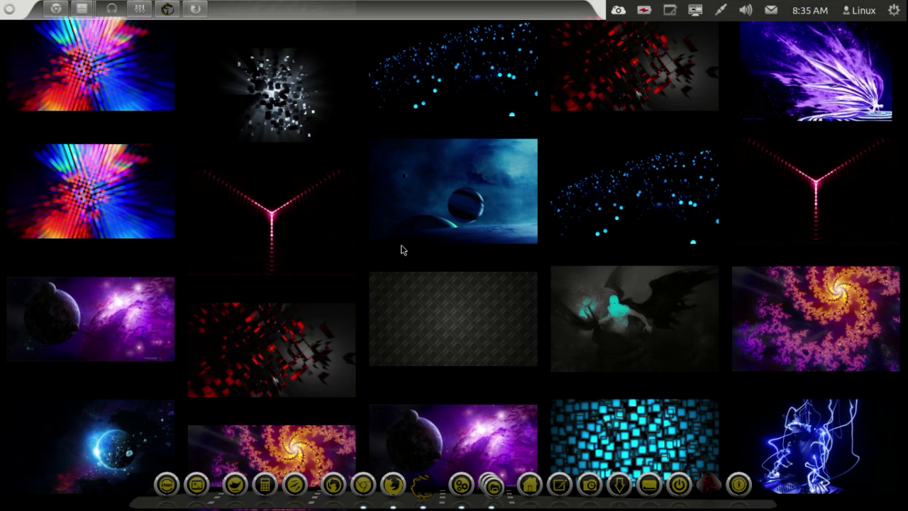
{"action": "left_click", "coordinate": [695, 9]}
{"action": "left_click", "coordinate": [688, 100]}
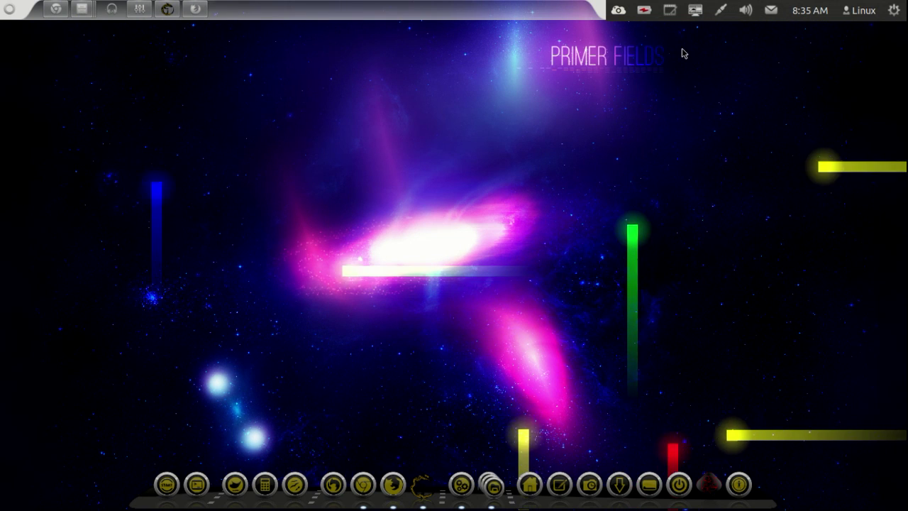
- Cycle LiveWallpaper through Noise and Galaxy, then switch it off to restore the reaper wallpaper
{"action": "left_click", "coordinate": [693, 10]}
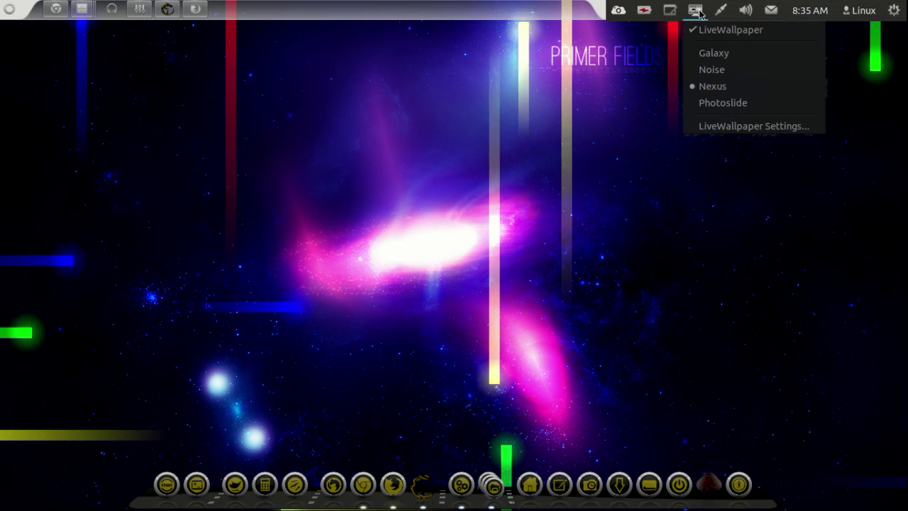
{"action": "left_click", "coordinate": [704, 73]}
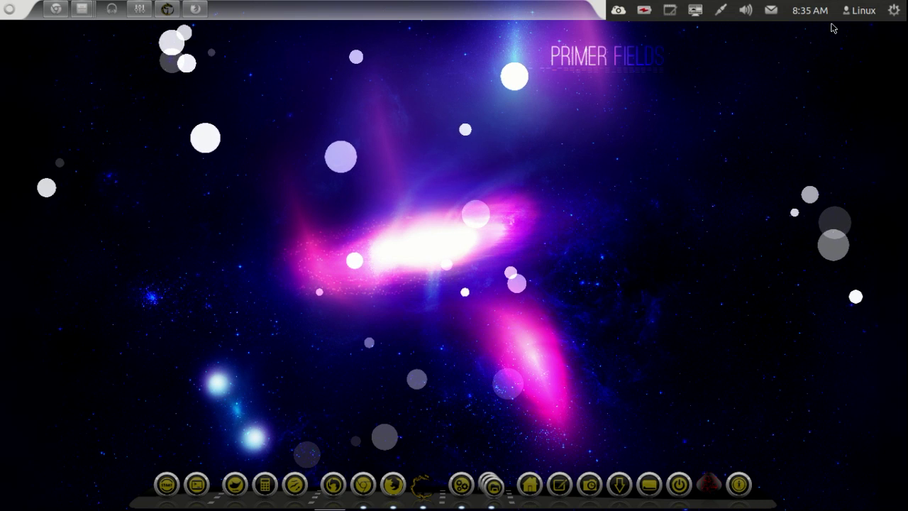
{"action": "left_click", "coordinate": [695, 10]}
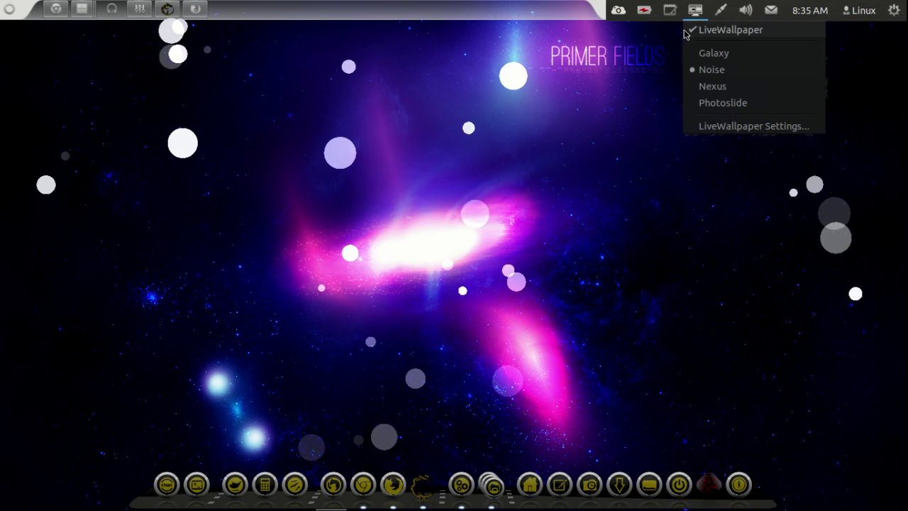
{"action": "left_click", "coordinate": [711, 54]}
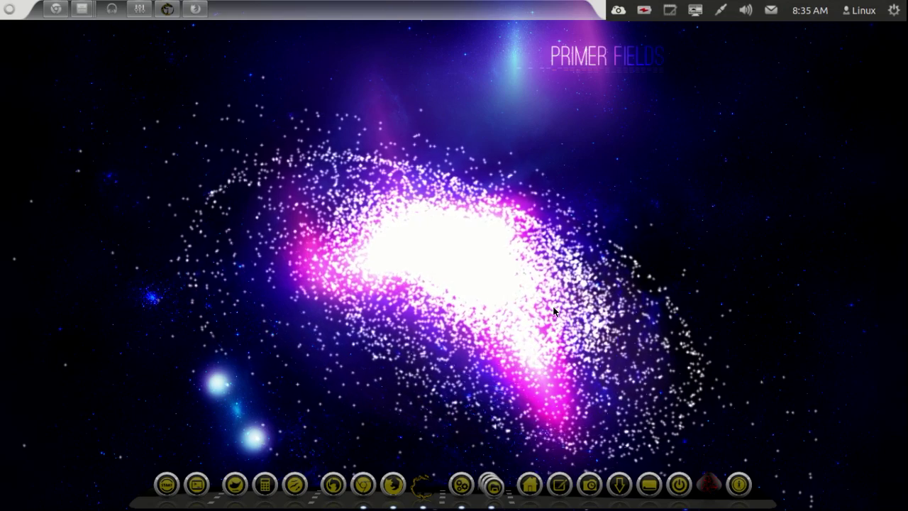
{"action": "left_click", "coordinate": [699, 15]}
{"action": "left_click", "coordinate": [698, 30]}
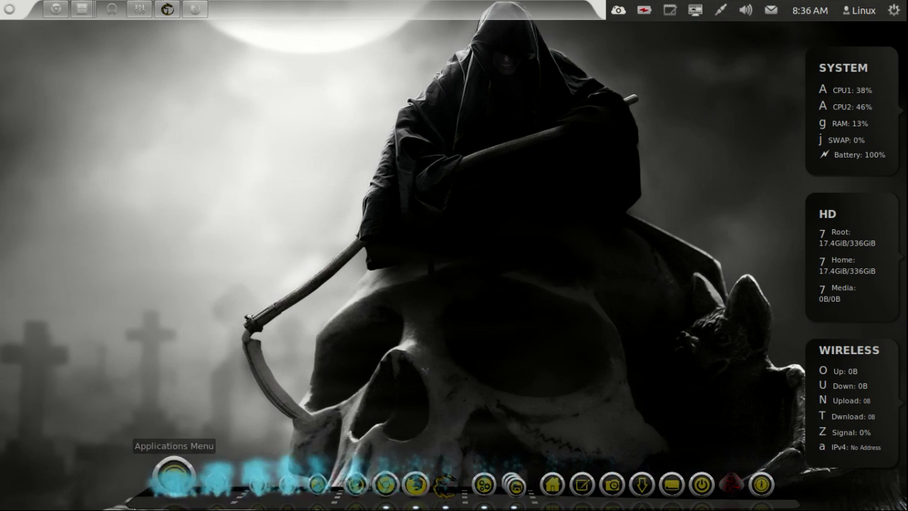
- Show the Start menu's Sound & Video submenu, listing Cheese through VLC media player
{"action": "left_click", "coordinate": [159, 474]}
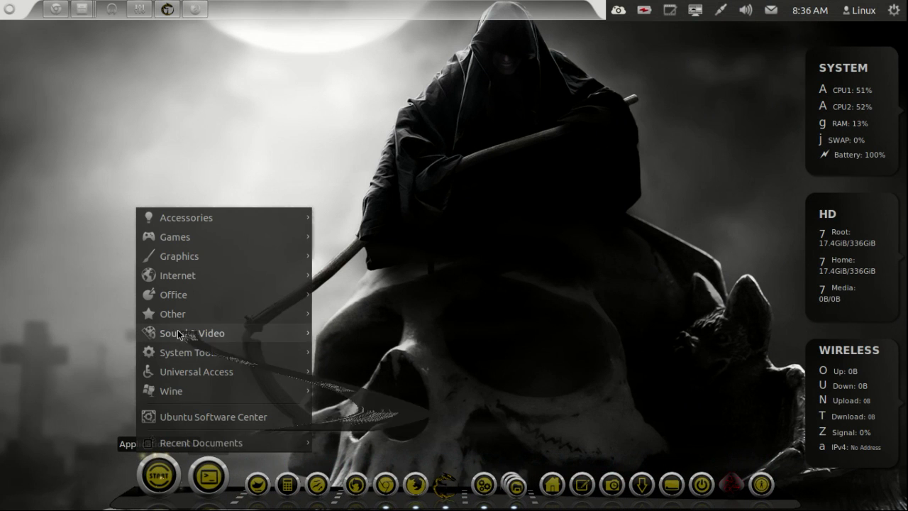
{"action": "mouse_move", "coordinate": [174, 316]}
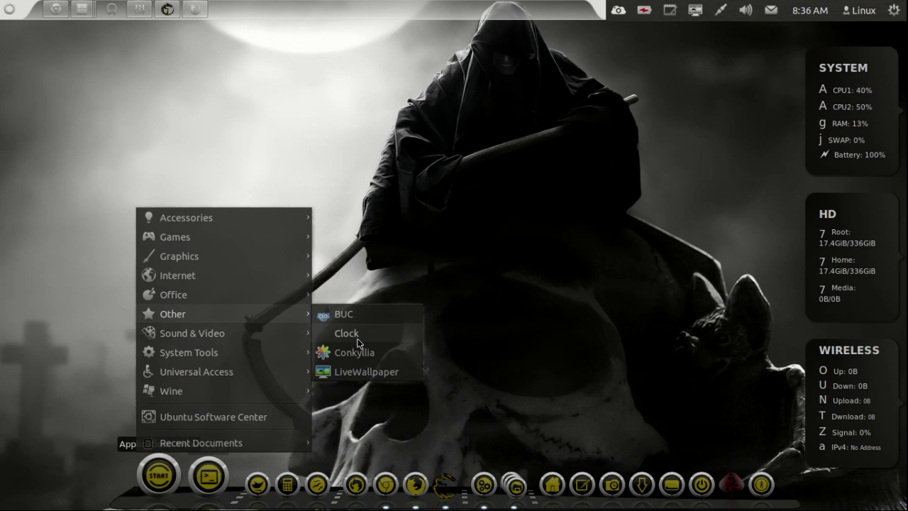
{"action": "mouse_move", "coordinate": [244, 332]}
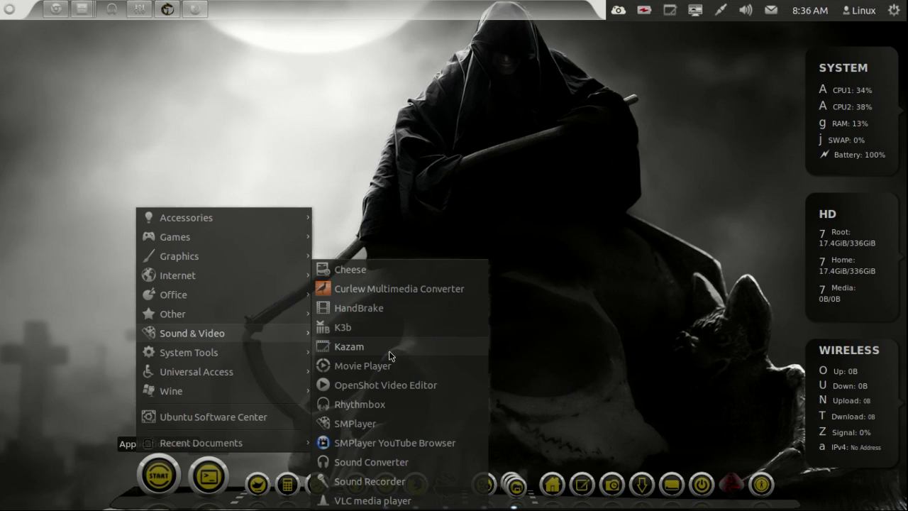
- Search 'linkin park' in SMPlayer YouTube Browser and play Linkin Park - Numb
{"action": "left_click", "coordinate": [395, 442]}
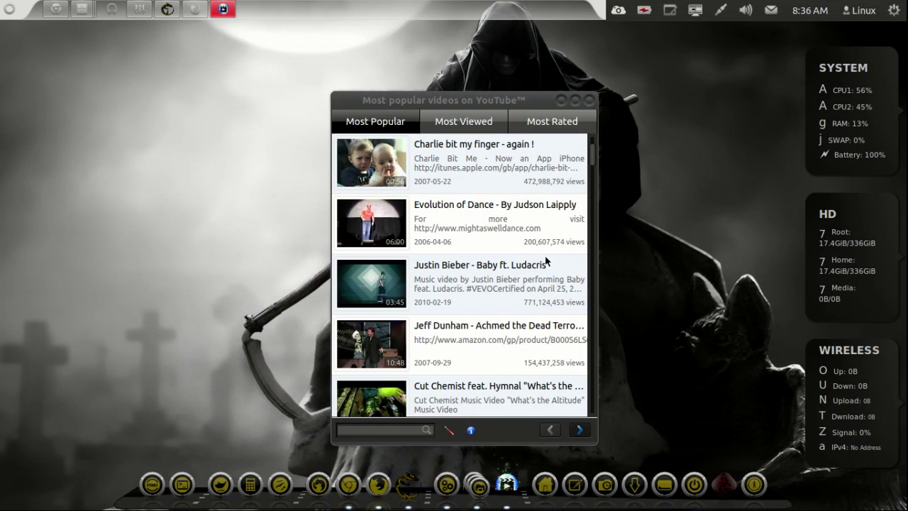
{"action": "left_click", "coordinate": [392, 429]}
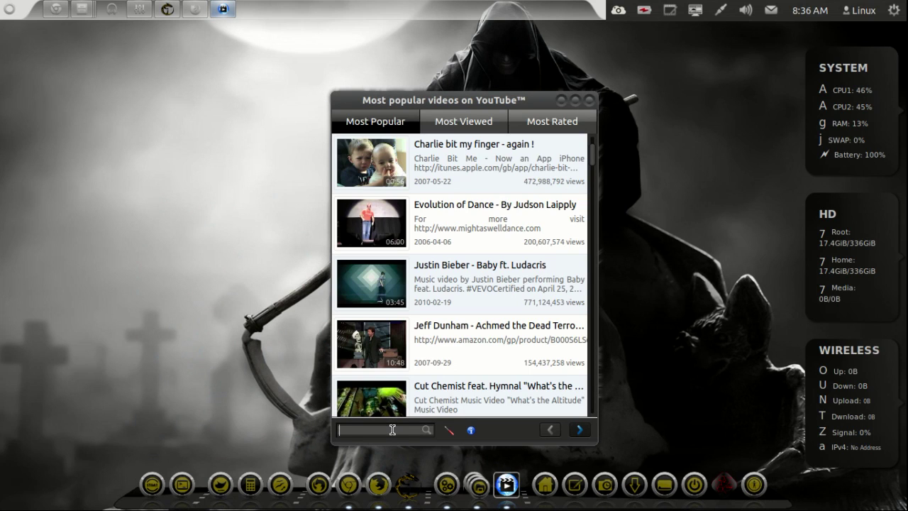
{"action": "type", "text": "linkin park"}
{"action": "key", "text": "Return"}
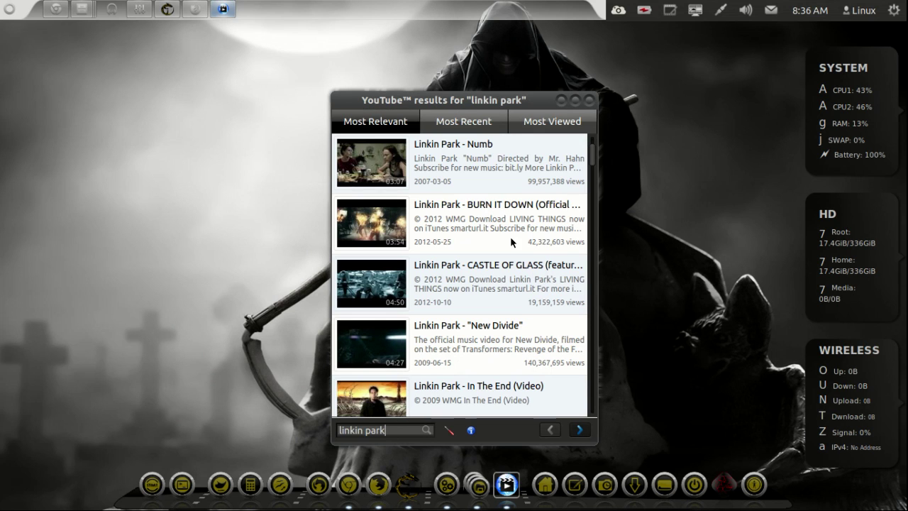
{"action": "double_click", "coordinate": [389, 173]}
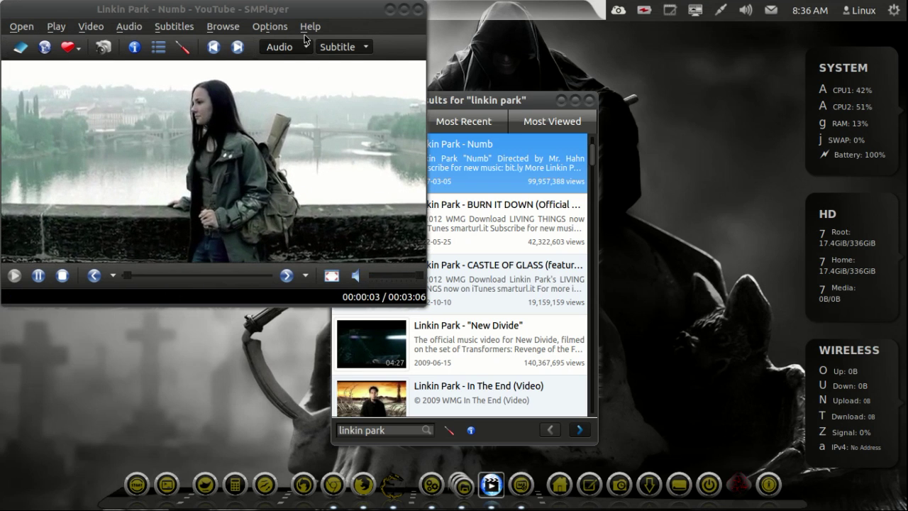
- Close the SMPlayer video window and the YouTube results window
{"action": "left_click_drag", "start_coordinate": [340, 24], "coordinate": [339, 213]}
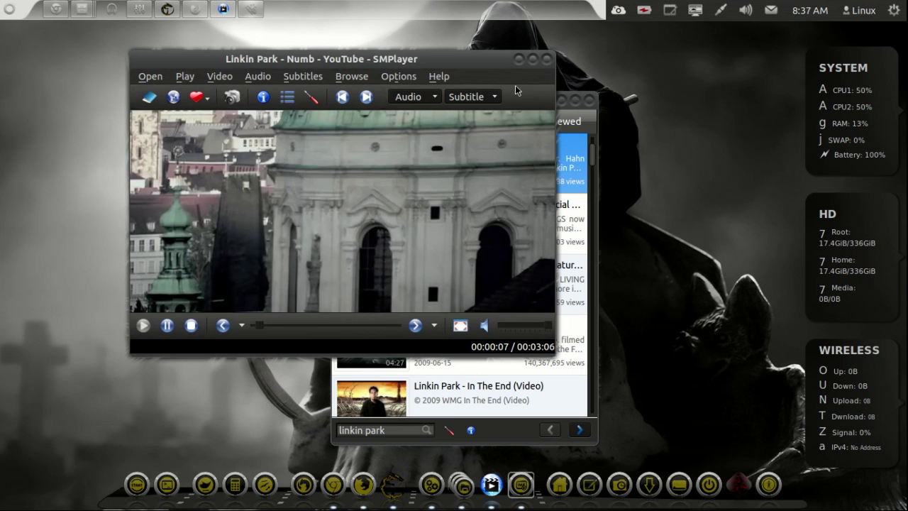
{"action": "left_click", "coordinate": [541, 56]}
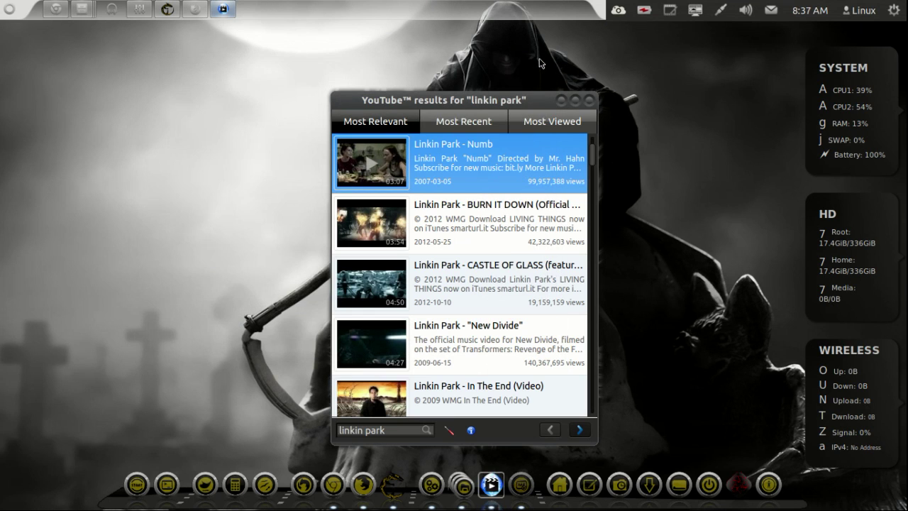
{"action": "left_click", "coordinate": [589, 100]}
- Relaunch Cairo-Dock from the Start menu's System Tools
{"action": "left_click", "coordinate": [150, 482]}
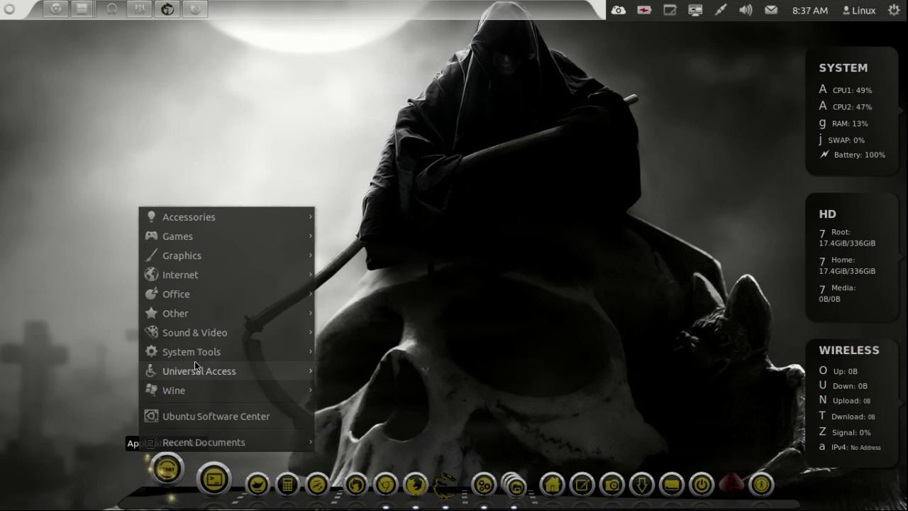
{"action": "mouse_move", "coordinate": [198, 353]}
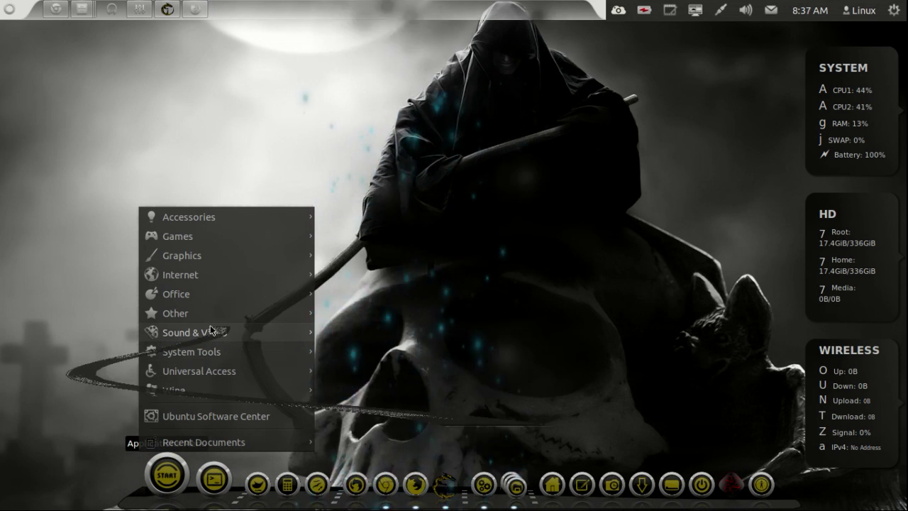
{"action": "mouse_move", "coordinate": [208, 331]}
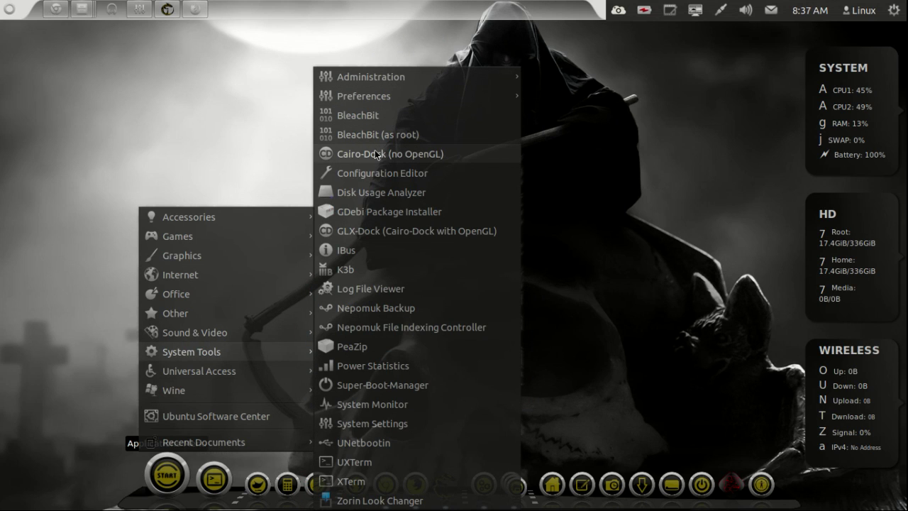
{"action": "left_click", "coordinate": [360, 231]}
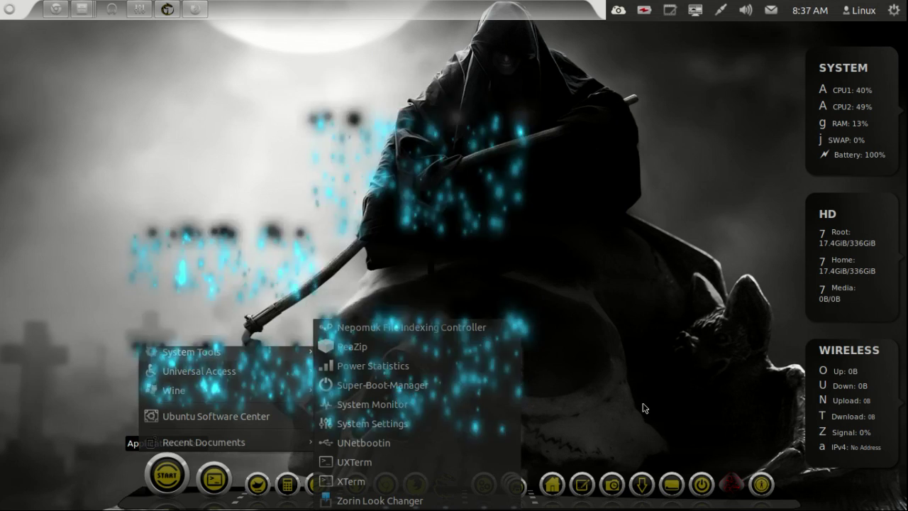
- Open Disk Usage Analyzer to view the 369.1 GB filesystem at 6.3% used, then close it
{"action": "left_click", "coordinate": [165, 478]}
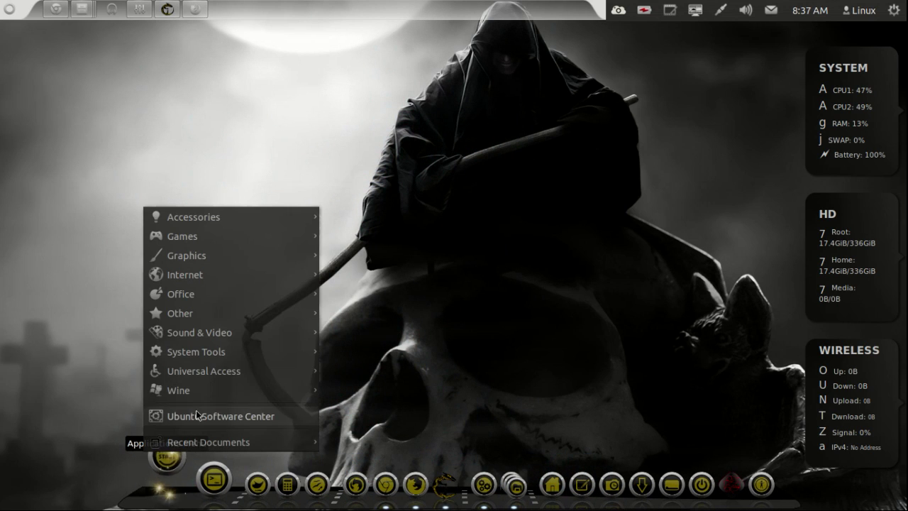
{"action": "mouse_move", "coordinate": [222, 351]}
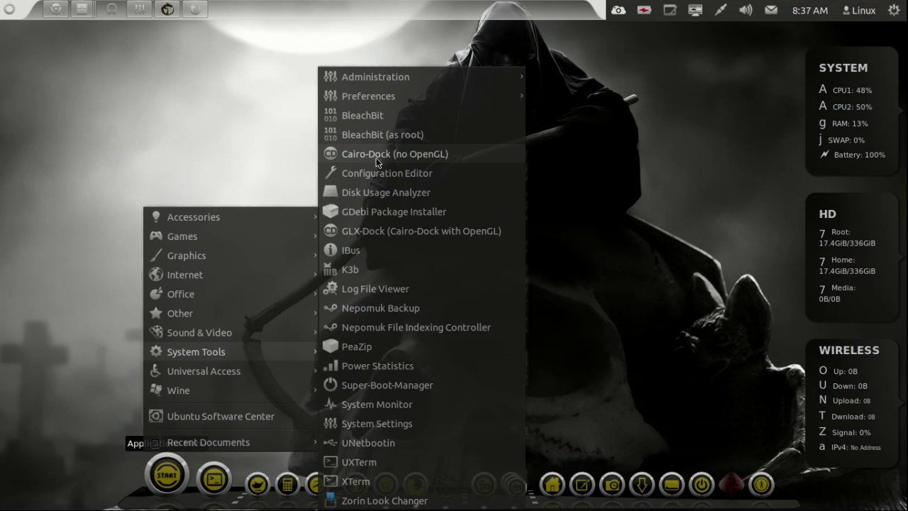
{"action": "left_click", "coordinate": [419, 197]}
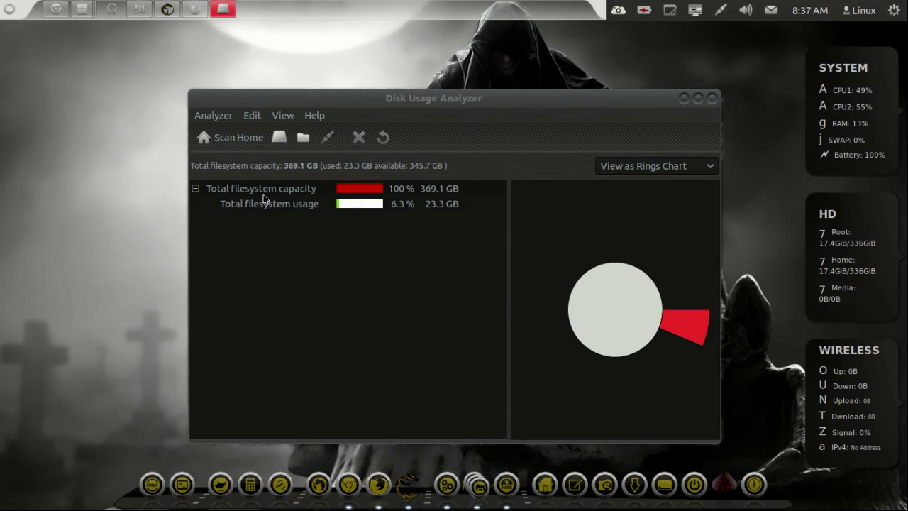
{"action": "left_click", "coordinate": [712, 98]}
- Open the Applications menu on its System Tools category, pointing at Administration
{"action": "left_click", "coordinate": [151, 483]}
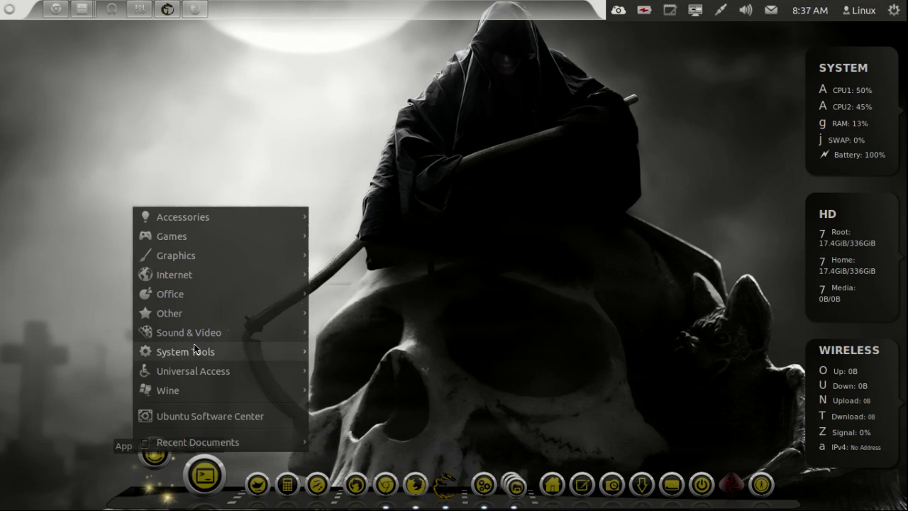
{"action": "mouse_move", "coordinate": [195, 351]}
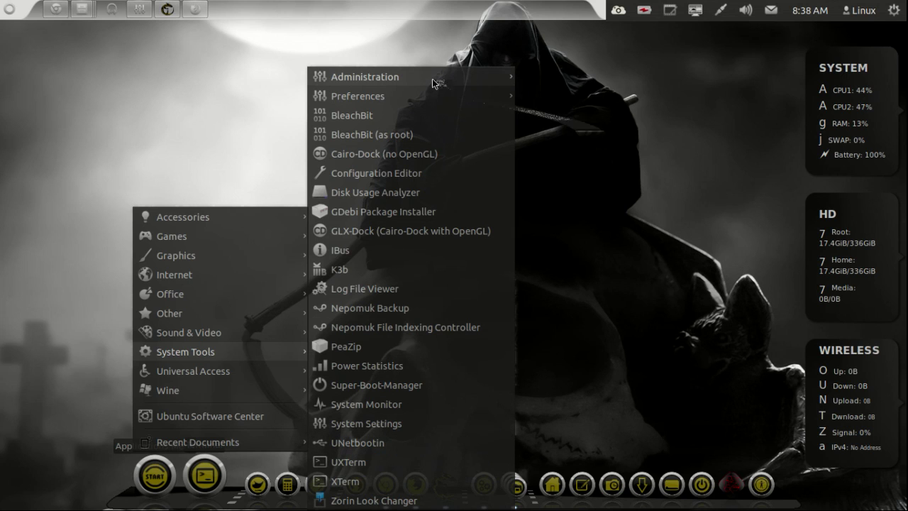
{"action": "mouse_move", "coordinate": [434, 78]}
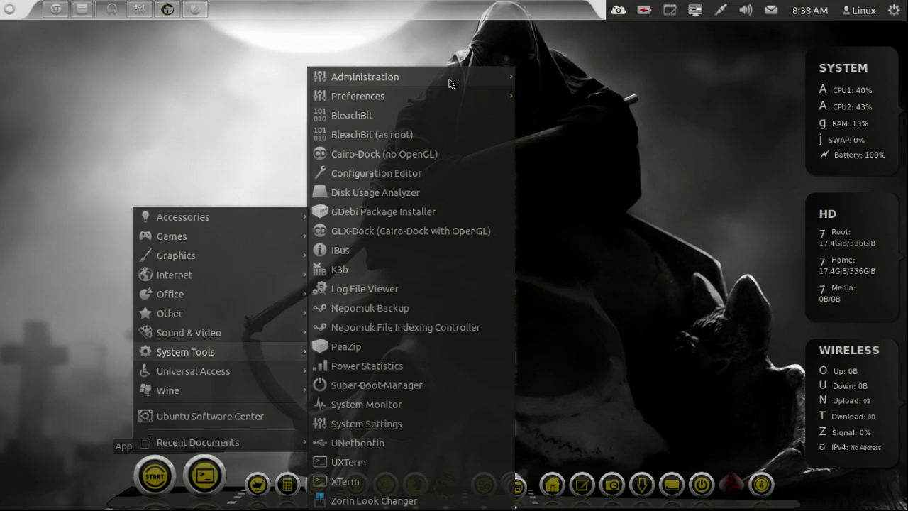
- Launch Grub Customizer with the administrator password and centre its window
{"action": "left_click", "coordinate": [559, 117]}
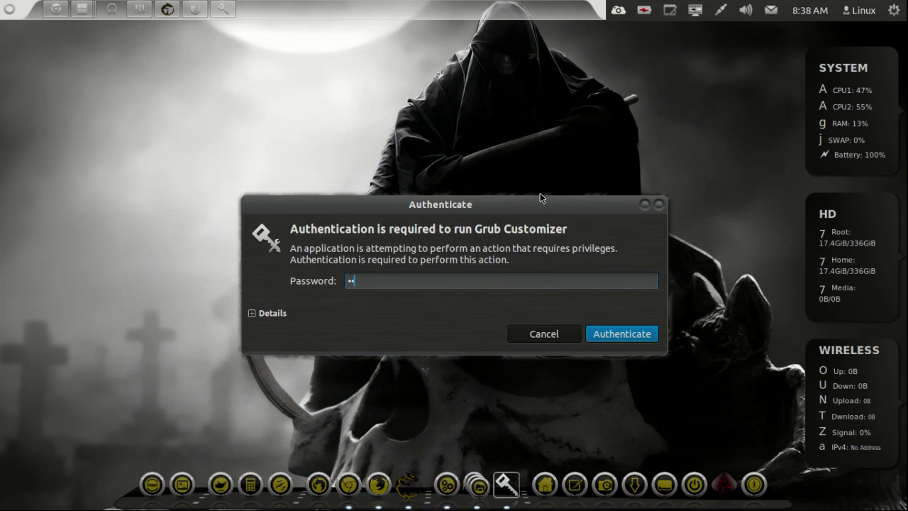
{"action": "key", "text": "Return"}
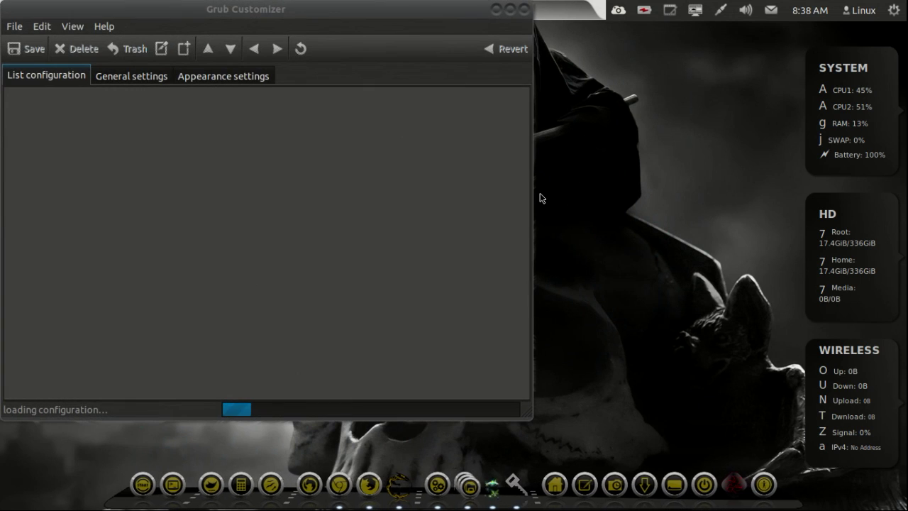
{"action": "left_click_drag", "start_coordinate": [288, 14], "coordinate": [514, 65]}
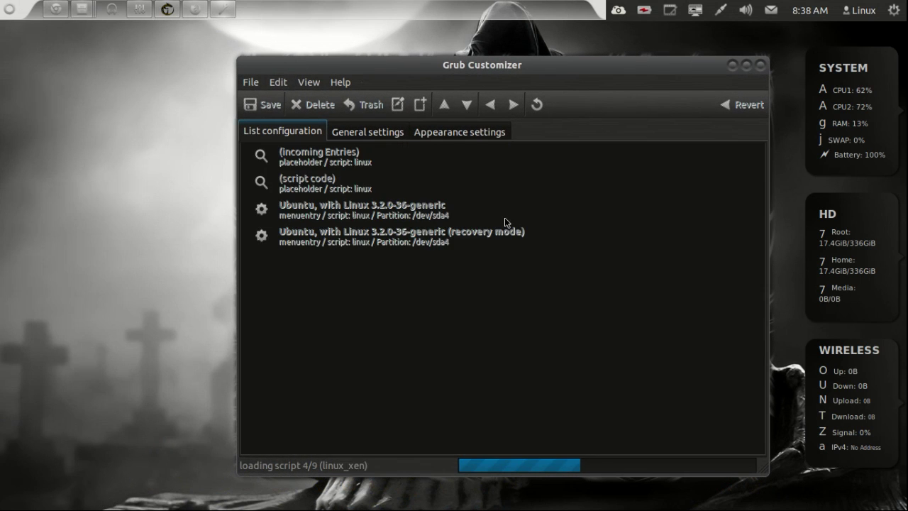
- Show Grub Customizer's appearance settings with the boot menu background preview
{"action": "left_click", "coordinate": [366, 132]}
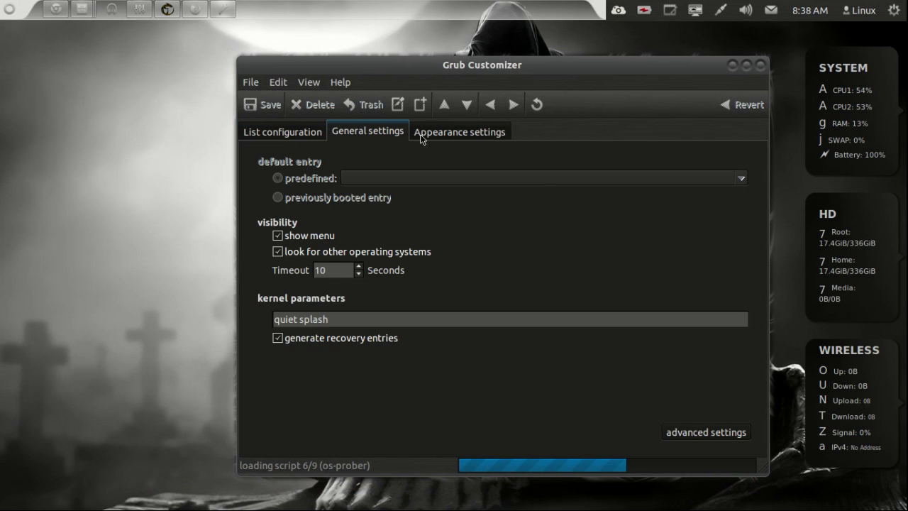
{"action": "left_click", "coordinate": [448, 130]}
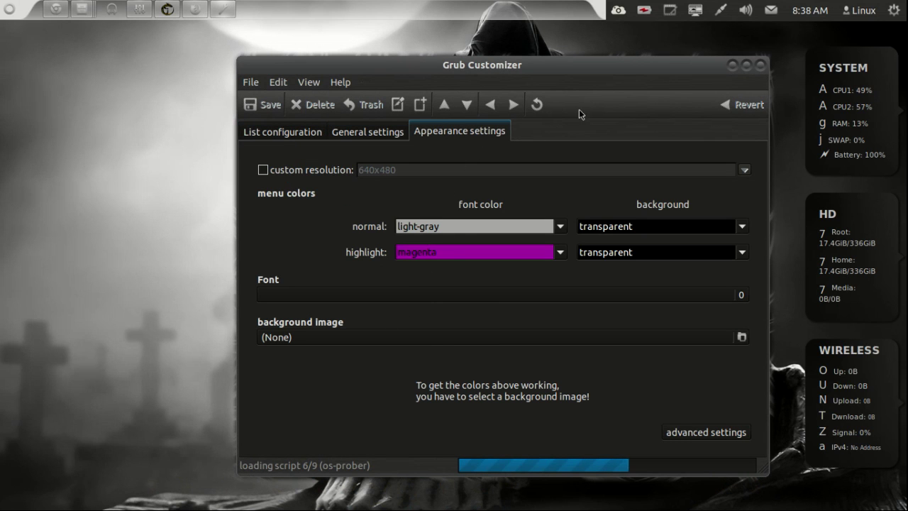
{"action": "left_click_drag", "start_coordinate": [573, 78], "coordinate": [529, 47]}
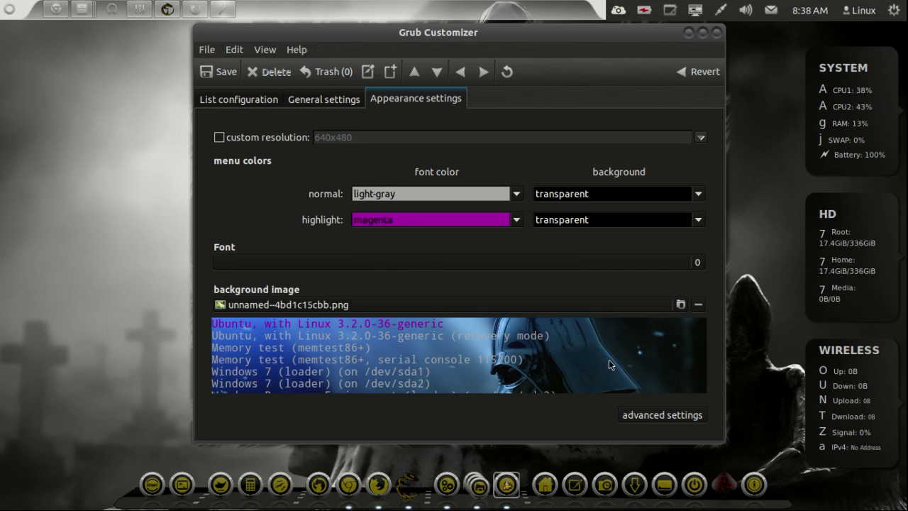
- Browse the Wallpapers folder for a boot background image, closing the chooser without picking one
{"action": "left_click", "coordinate": [680, 304]}
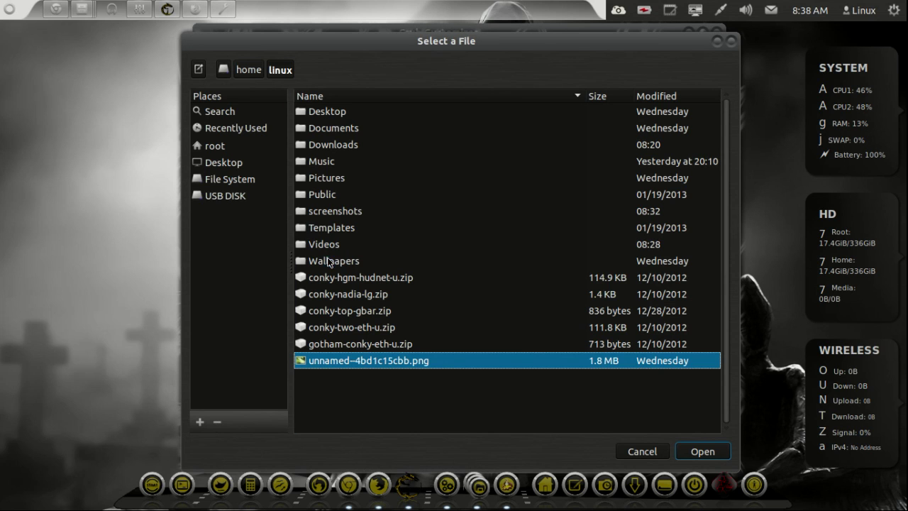
{"action": "double_click", "coordinate": [328, 261]}
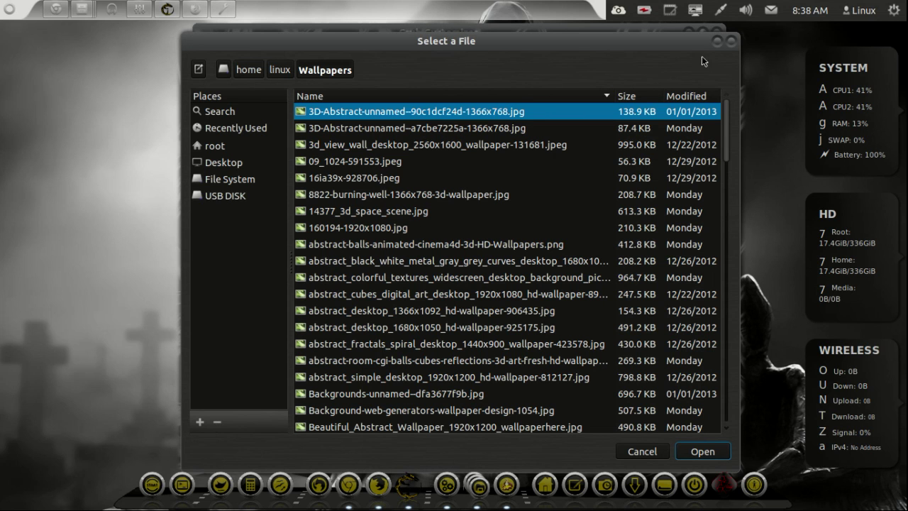
{"action": "left_click", "coordinate": [731, 44]}
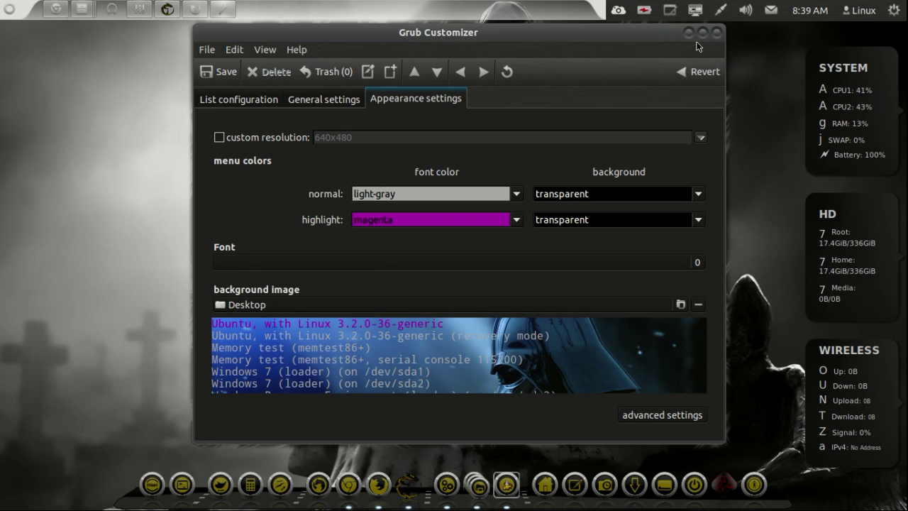
{"action": "left_click_drag", "start_coordinate": [629, 44], "coordinate": [603, 51]}
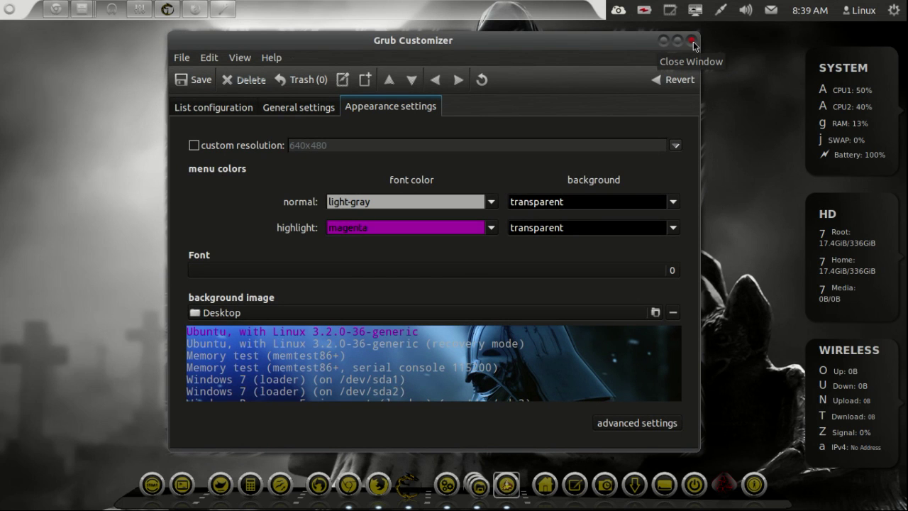
{"action": "left_click", "coordinate": [693, 42]}
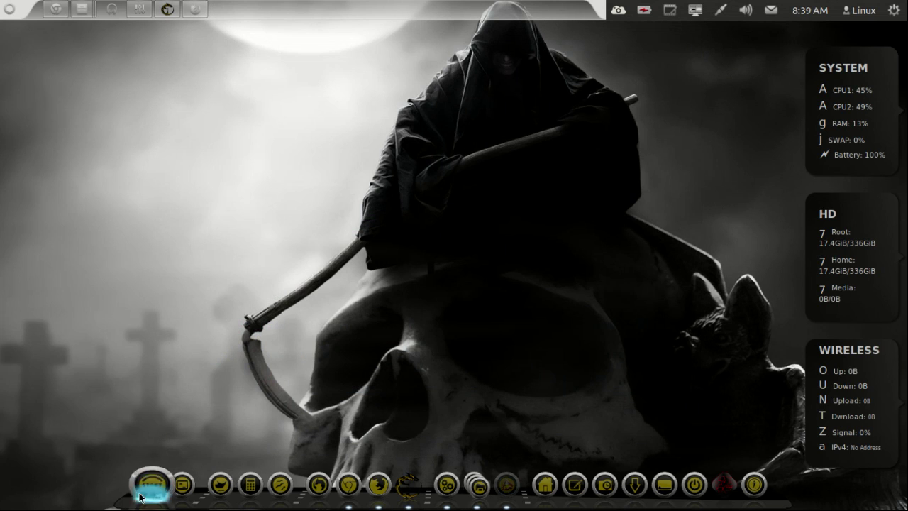
{"action": "left_click", "coordinate": [168, 475]}
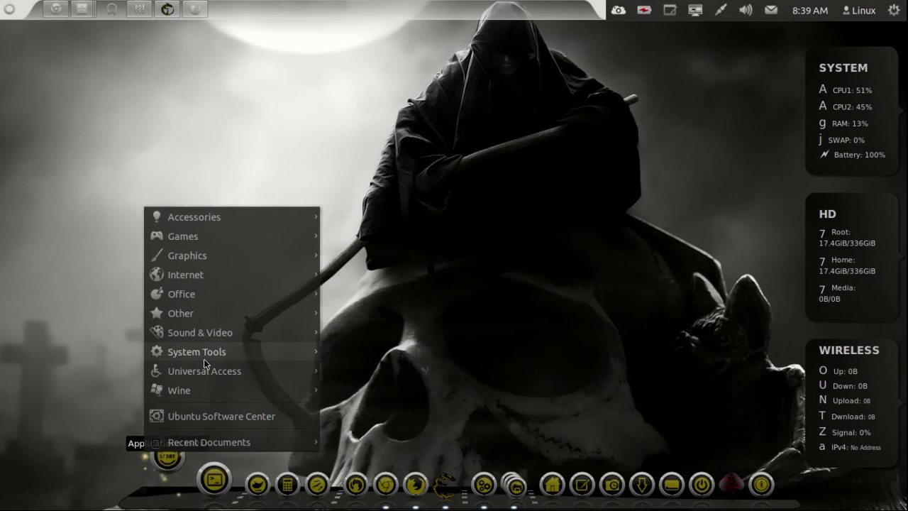
{"action": "mouse_move", "coordinate": [198, 351]}
{"action": "mouse_move", "coordinate": [465, 75]}
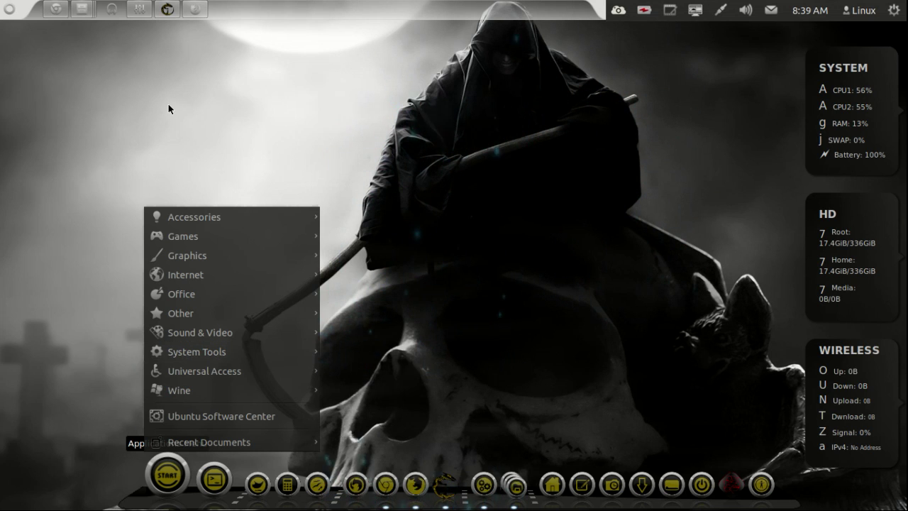
{"action": "left_click", "coordinate": [168, 104]}
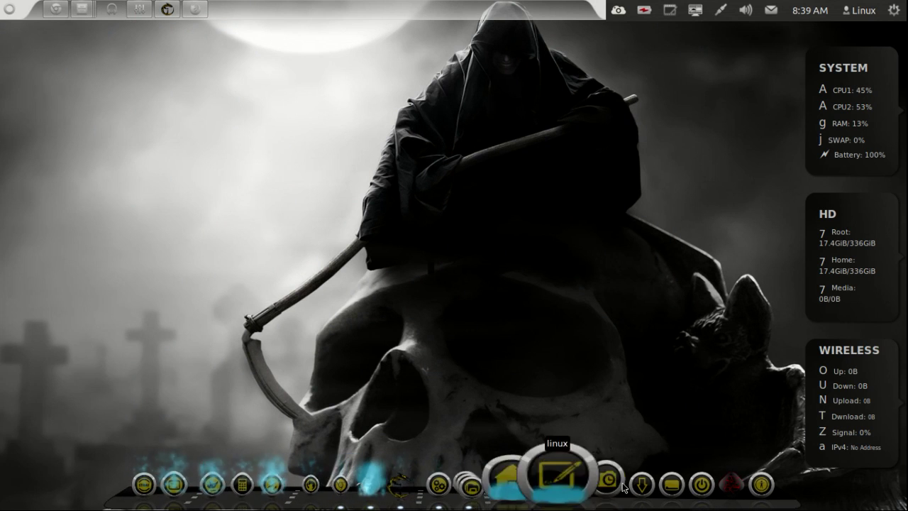
- Open Cairo-Dock's configuration from a dock icon's context menu
{"action": "right_click", "coordinate": [291, 482]}
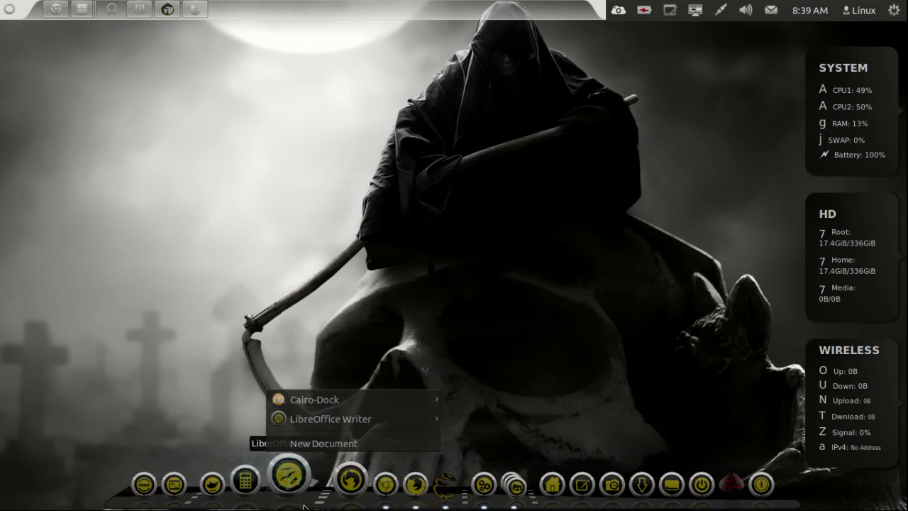
{"action": "mouse_move", "coordinate": [373, 395]}
{"action": "left_click", "coordinate": [487, 380]}
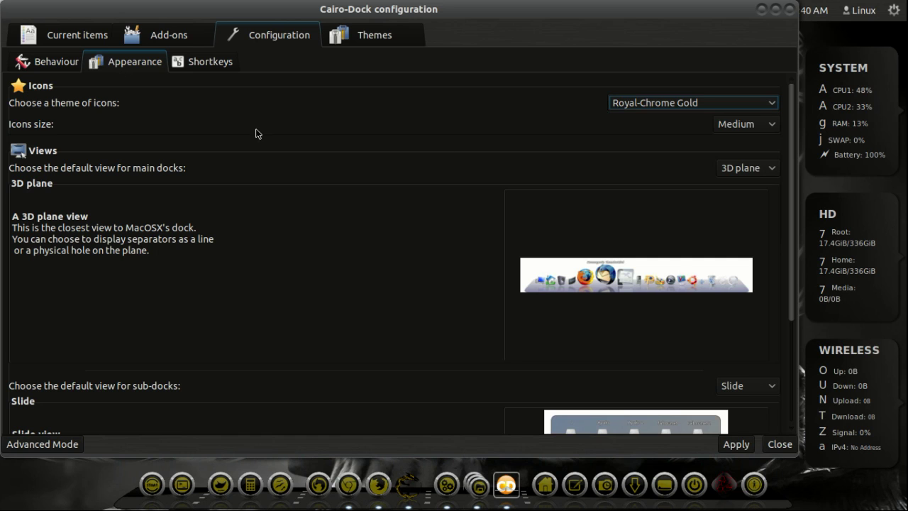
- Apply Royal-Chrome Blue, then Royal-Chrome Blue 1, as the dock icon theme
{"action": "left_click", "coordinate": [771, 107]}
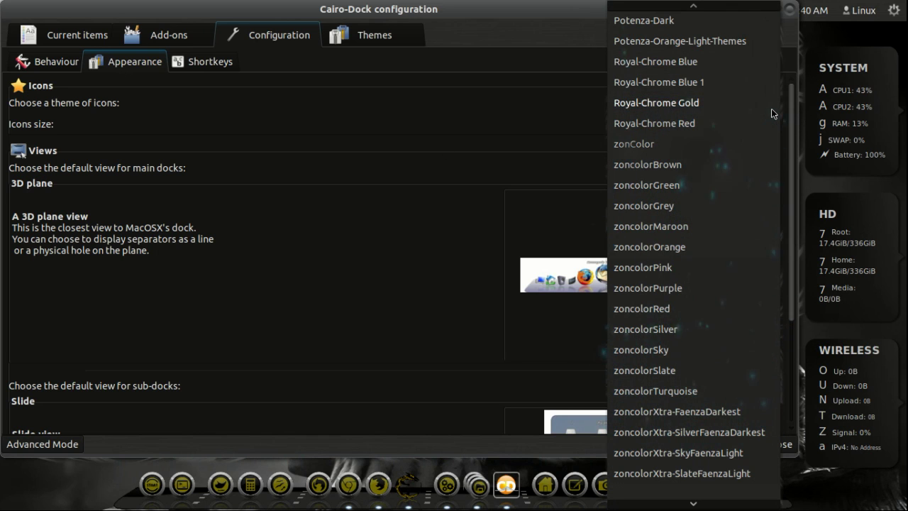
{"action": "left_click", "coordinate": [716, 62]}
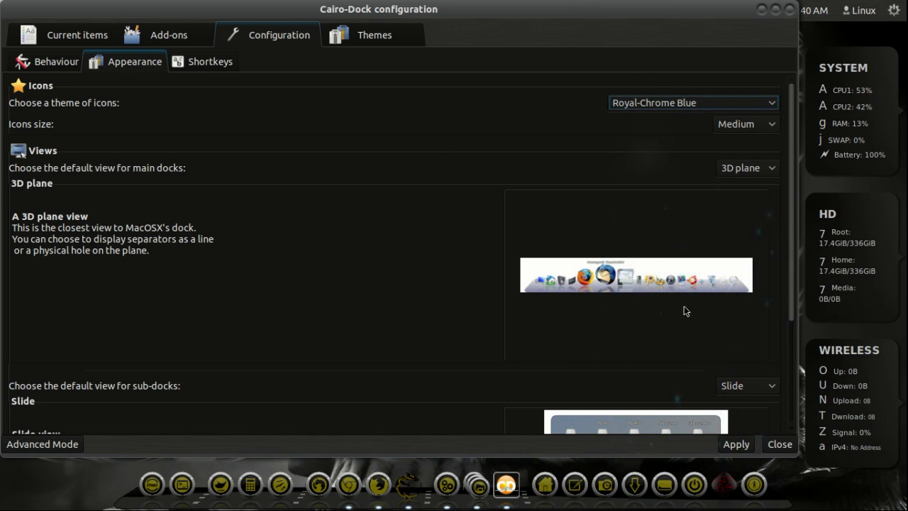
{"action": "left_click", "coordinate": [726, 450]}
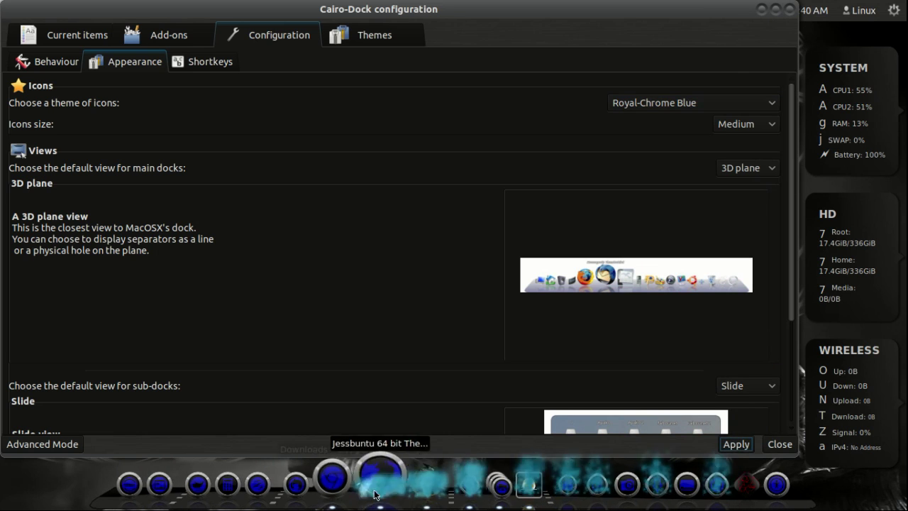
{"action": "left_click", "coordinate": [771, 103]}
{"action": "left_click", "coordinate": [719, 123]}
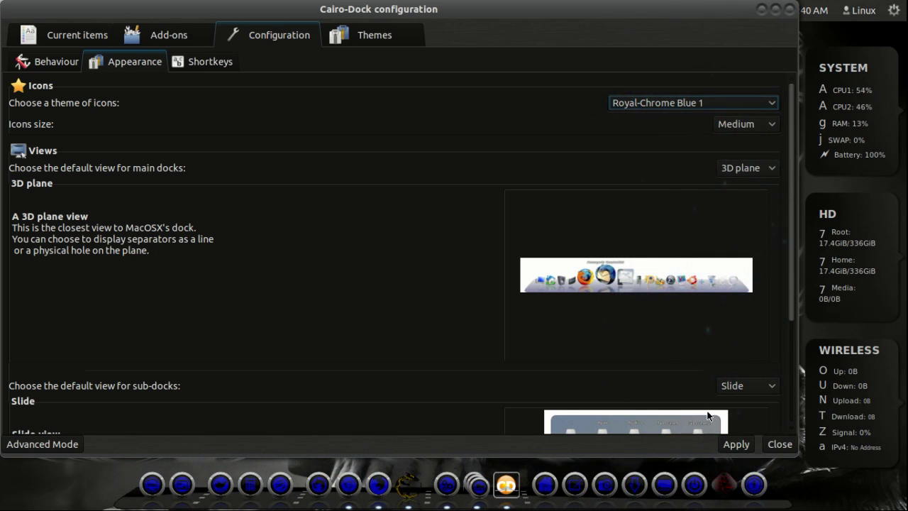
{"action": "left_click", "coordinate": [736, 447]}
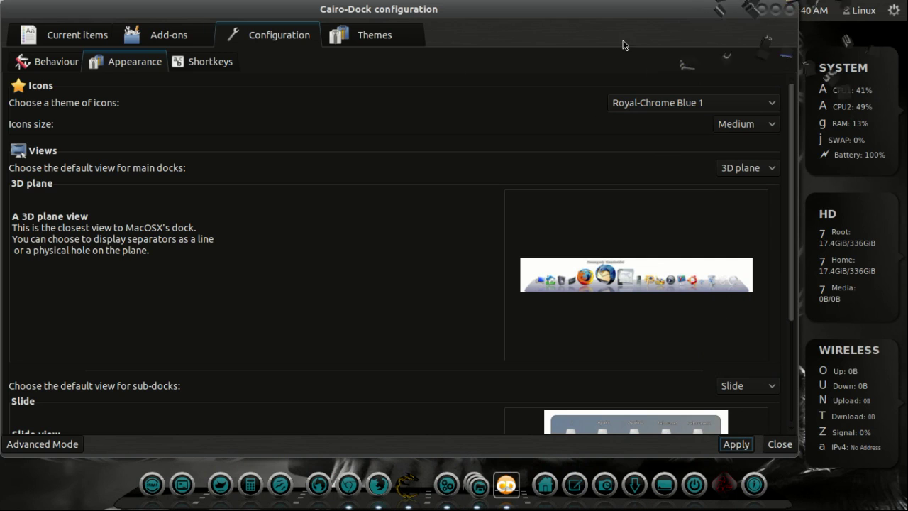
- Browse the Themes, Add-ons and Current items tabs, ending on the Behaviour settings
{"action": "left_click", "coordinate": [363, 37]}
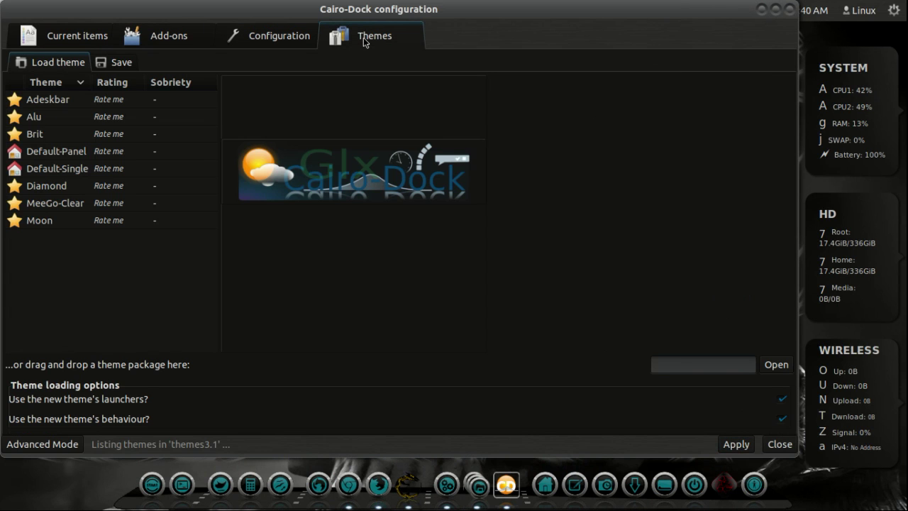
{"action": "left_click", "coordinate": [278, 46]}
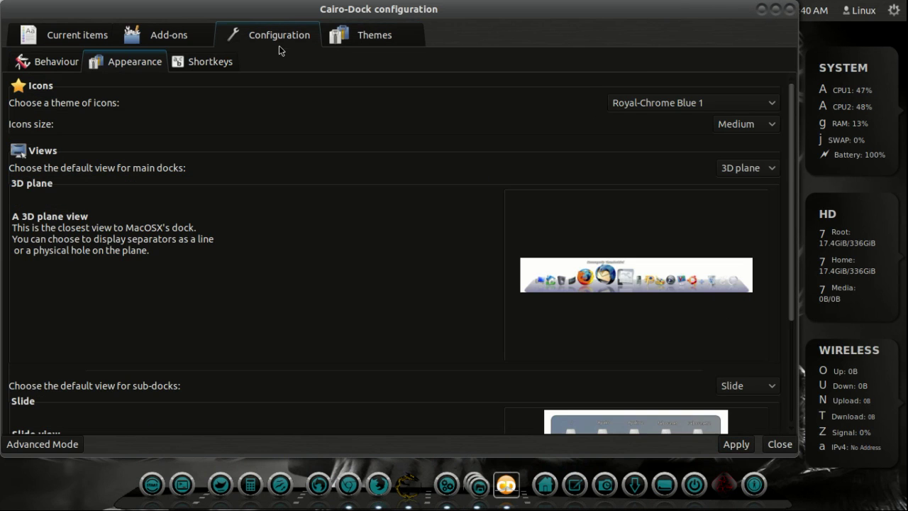
{"action": "left_click", "coordinate": [187, 29]}
{"action": "left_click", "coordinate": [51, 31]}
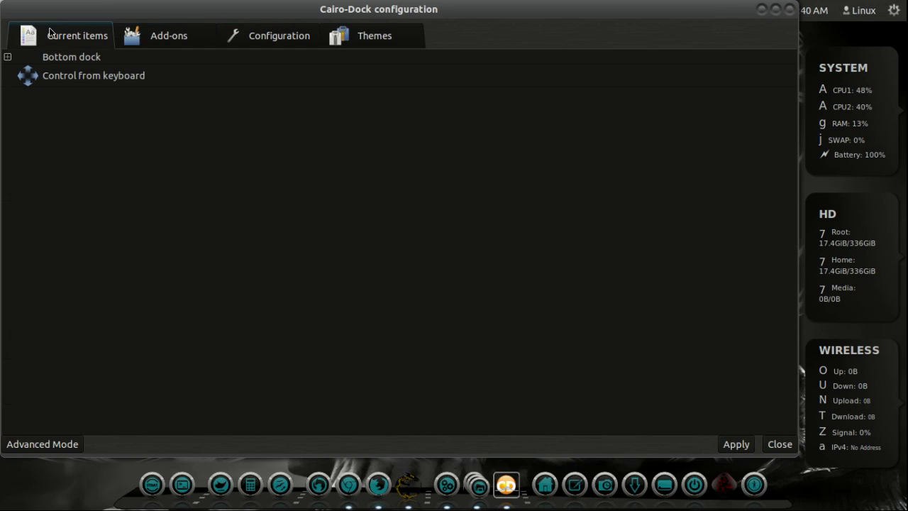
{"action": "left_click", "coordinate": [160, 34]}
{"action": "left_click", "coordinate": [248, 39]}
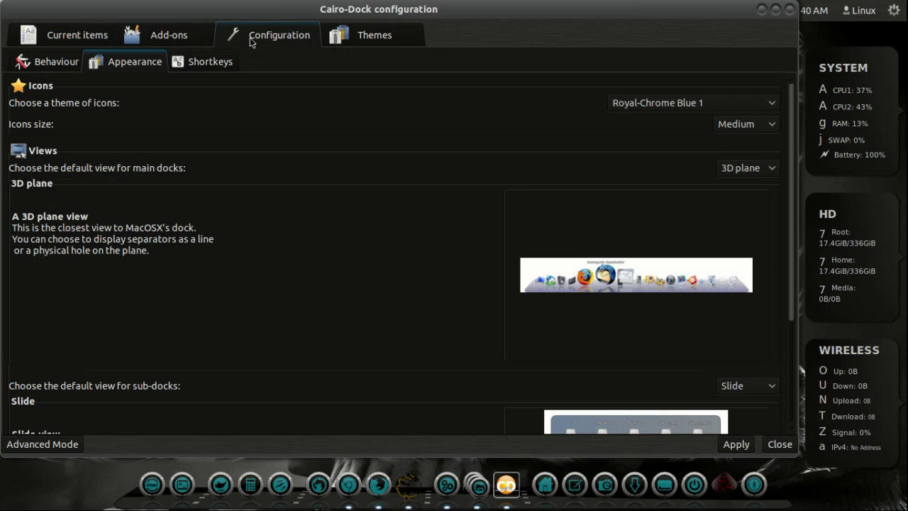
{"action": "left_click", "coordinate": [51, 62]}
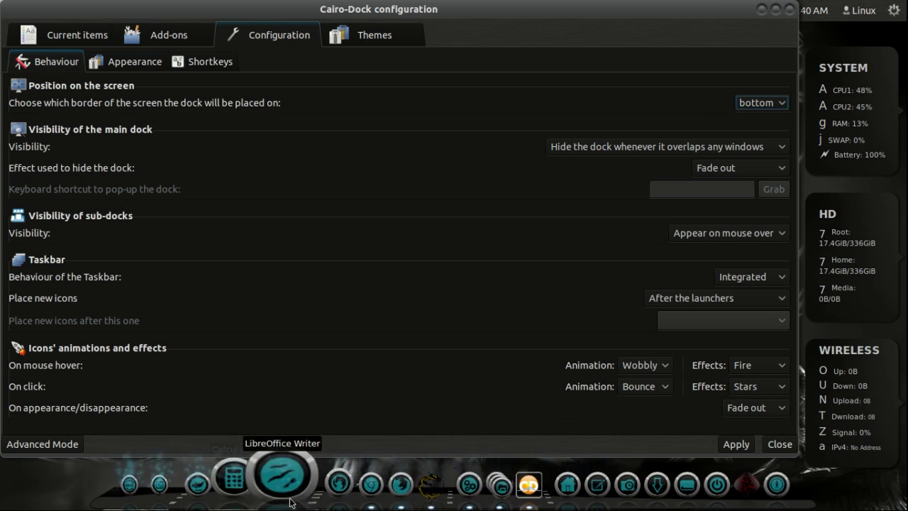
- Apply the Firework hover effect, revert to Fire, apply, and close the configuration
{"action": "left_click", "coordinate": [781, 367]}
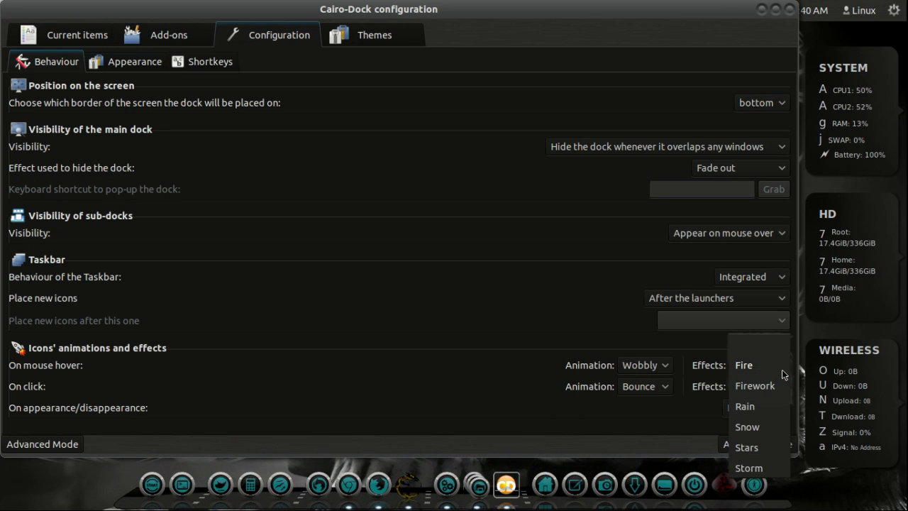
{"action": "left_click", "coordinate": [771, 385]}
{"action": "left_click", "coordinate": [736, 444]}
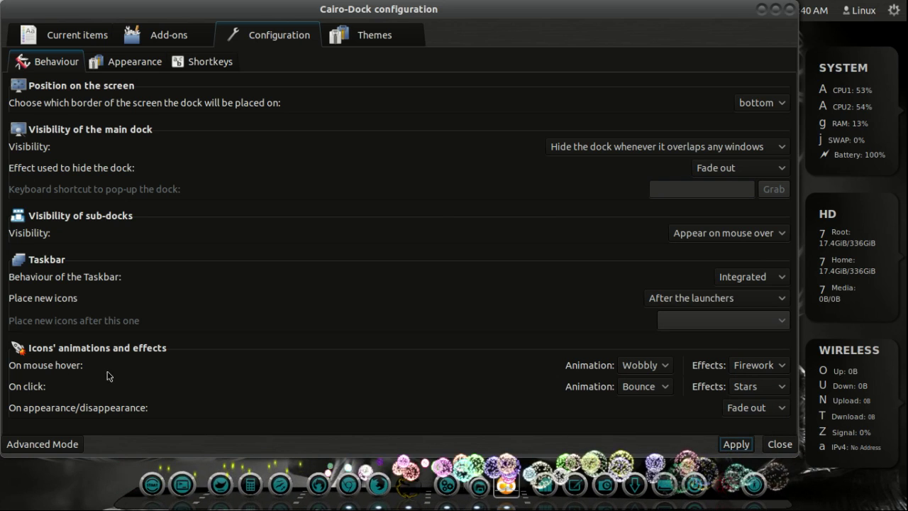
{"action": "left_click", "coordinate": [757, 364]}
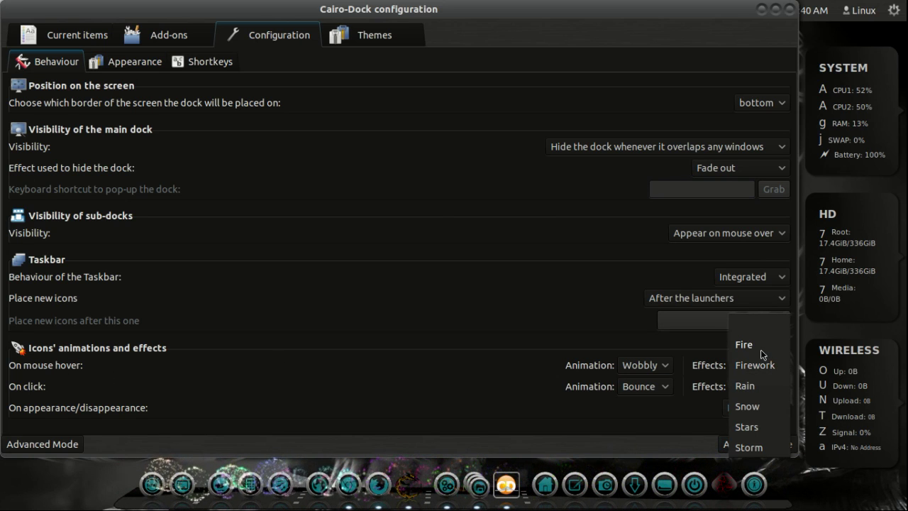
{"action": "left_click", "coordinate": [761, 350]}
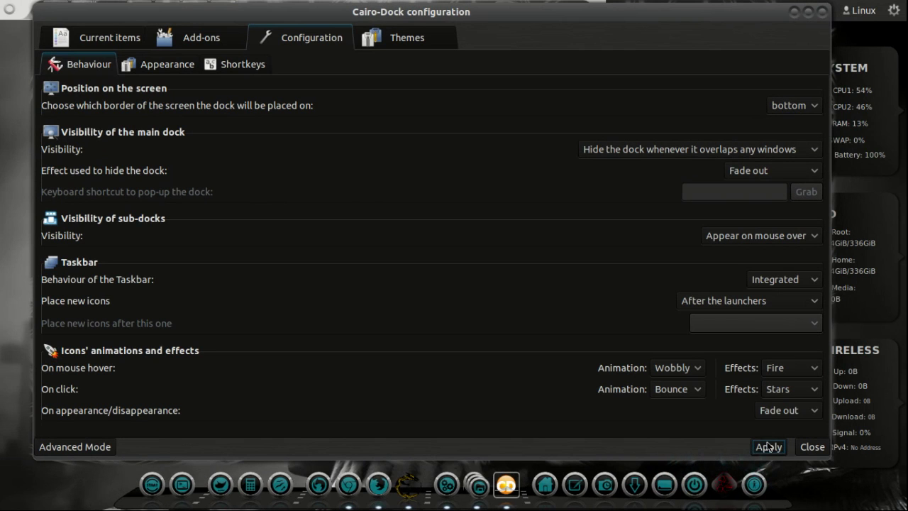
{"action": "left_click", "coordinate": [760, 443]}
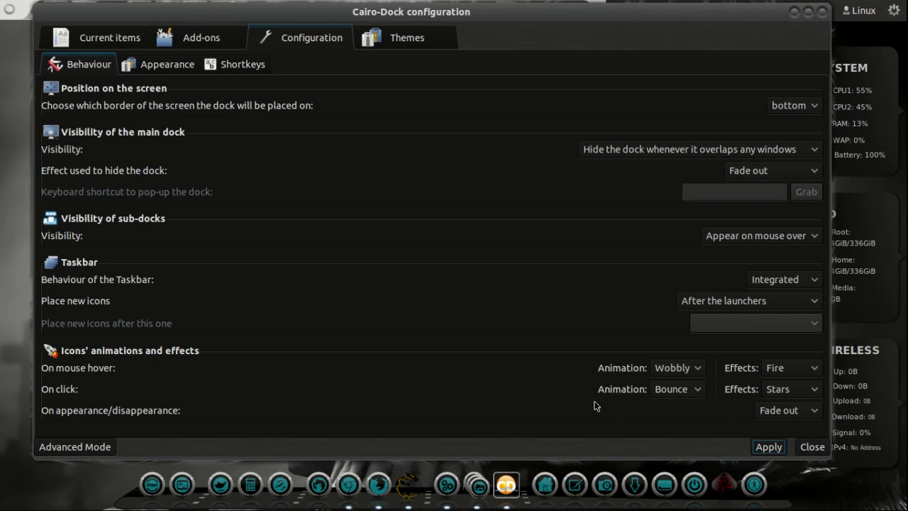
{"action": "left_click", "coordinate": [810, 446]}
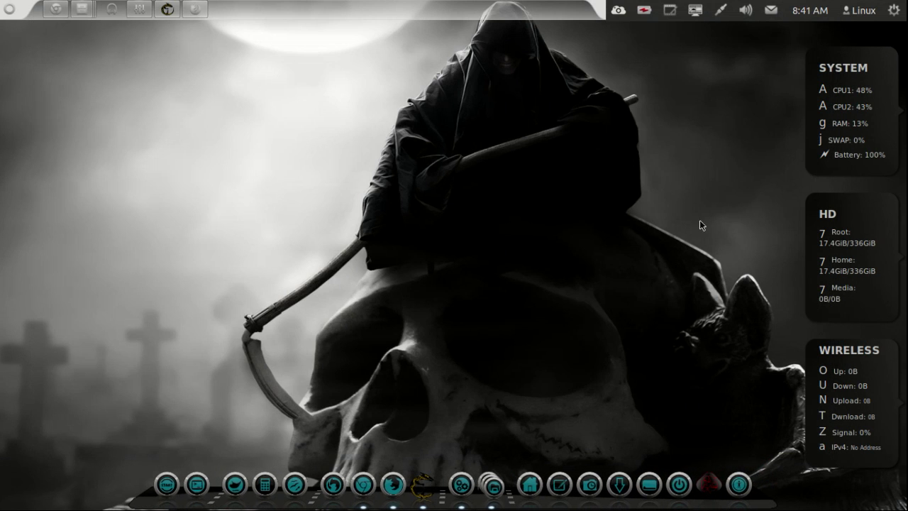
- In Wallch, set the robots_invader_zim_gir_3d_desktop image as wallpaper, then close Wallch
{"action": "left_click", "coordinate": [425, 485]}
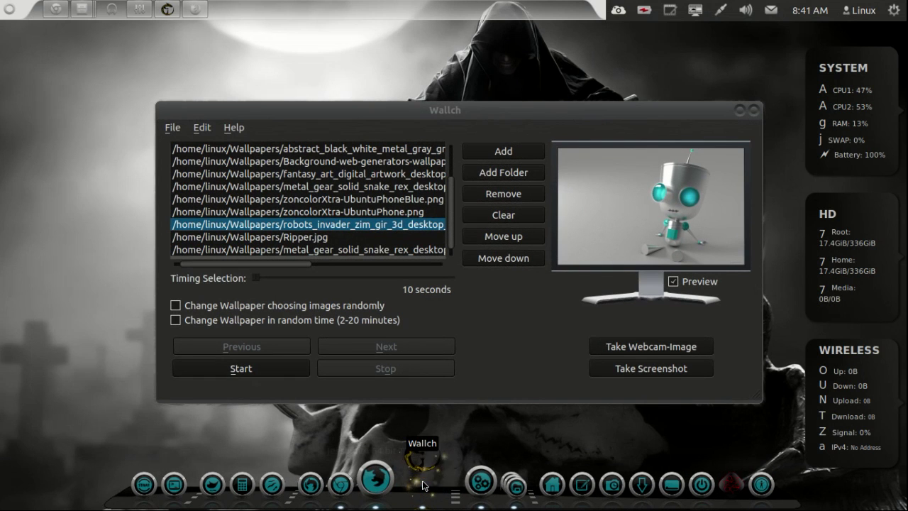
{"action": "left_click", "coordinate": [333, 211]}
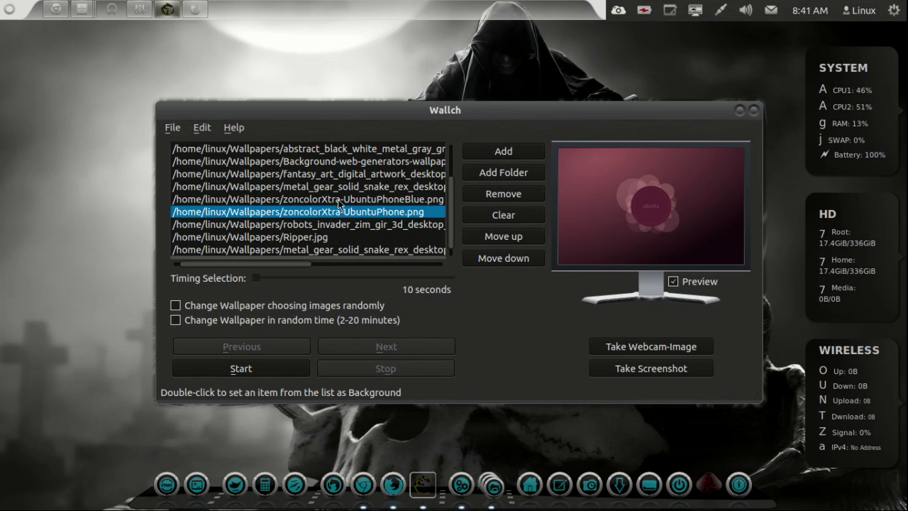
{"action": "left_click", "coordinate": [338, 199]}
{"action": "left_click", "coordinate": [343, 212]}
{"action": "left_click", "coordinate": [337, 224]}
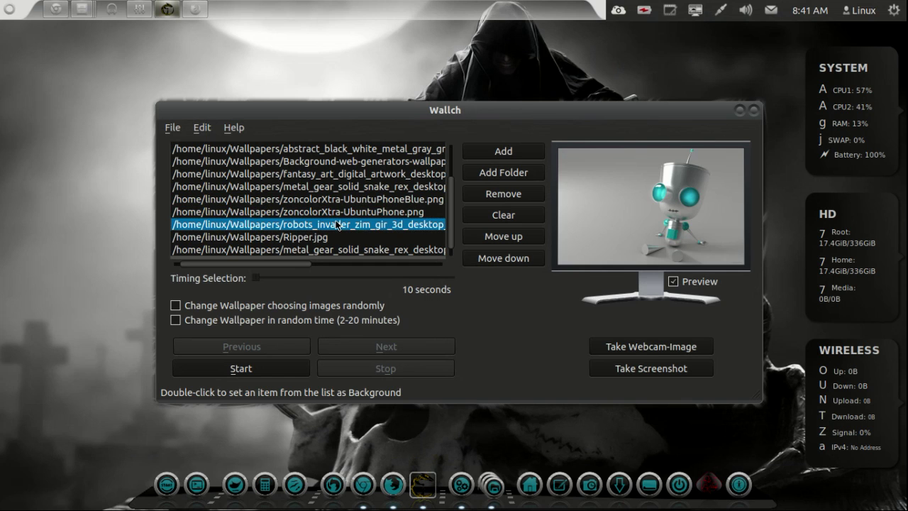
{"action": "double_click", "coordinate": [337, 224]}
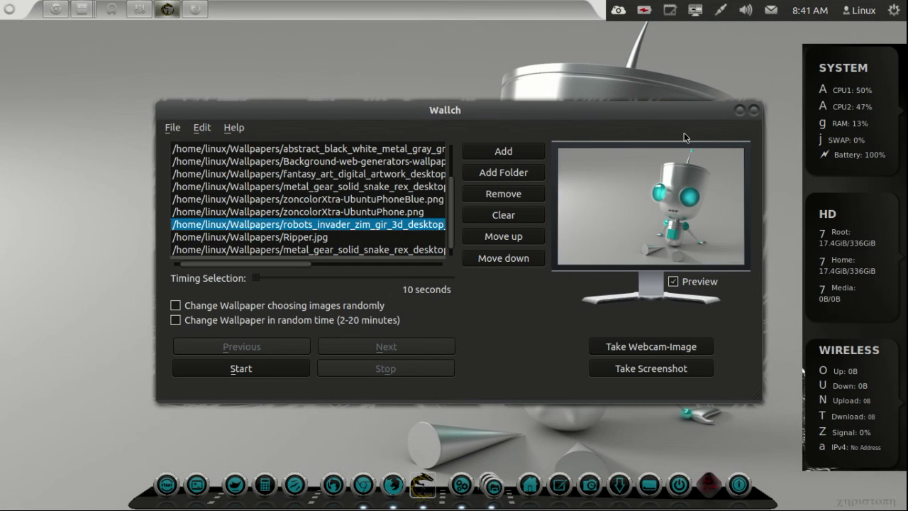
{"action": "left_click_drag", "start_coordinate": [685, 120], "coordinate": [568, 62]}
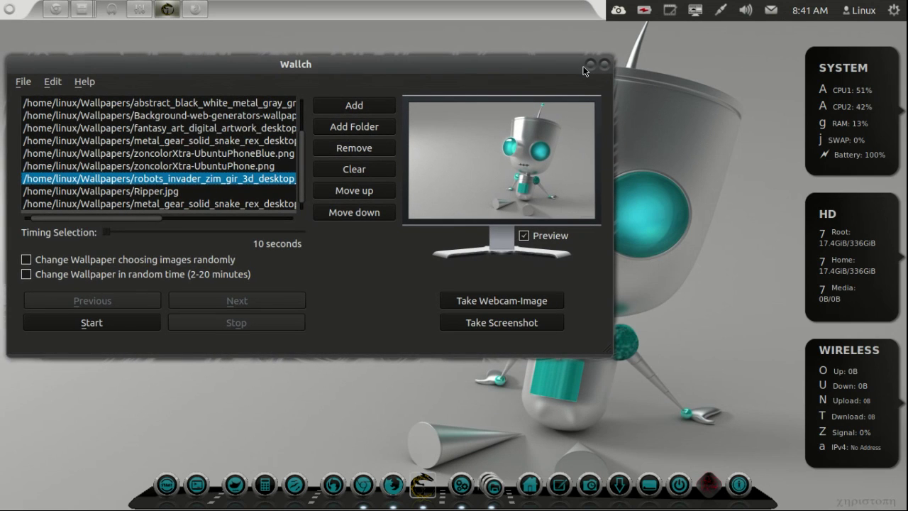
{"action": "left_click", "coordinate": [589, 64]}
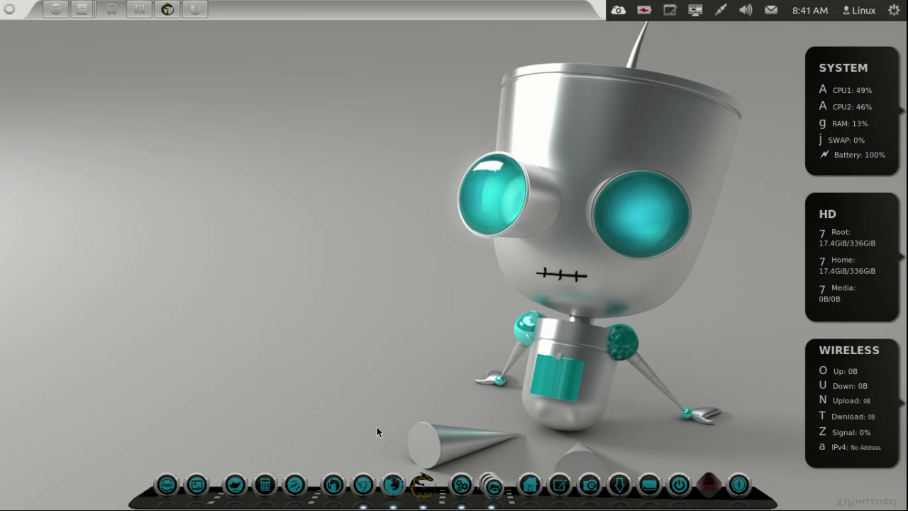
- Browse the Applications menu, close it, and rotate to the neighbouring workspace
{"action": "left_click", "coordinate": [175, 492]}
{"action": "mouse_move", "coordinate": [258, 212]}
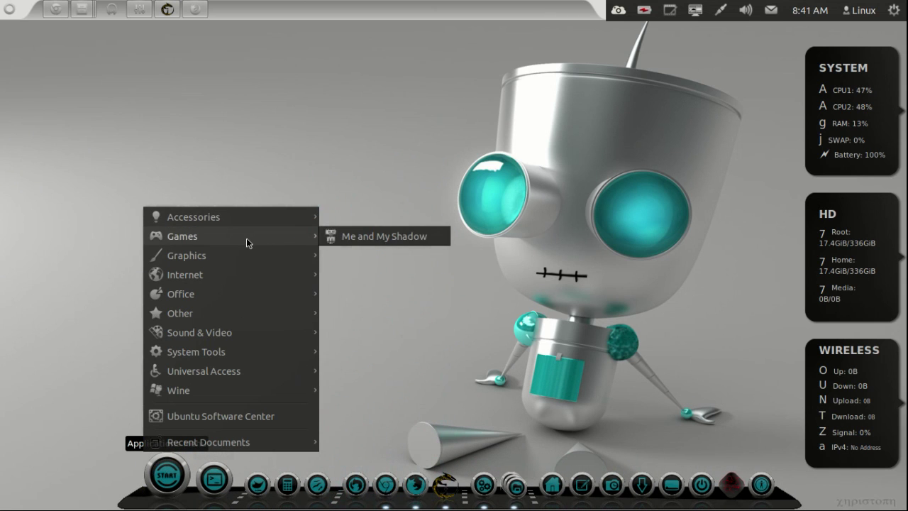
{"action": "mouse_move", "coordinate": [243, 255]}
{"action": "left_click", "coordinate": [428, 231]}
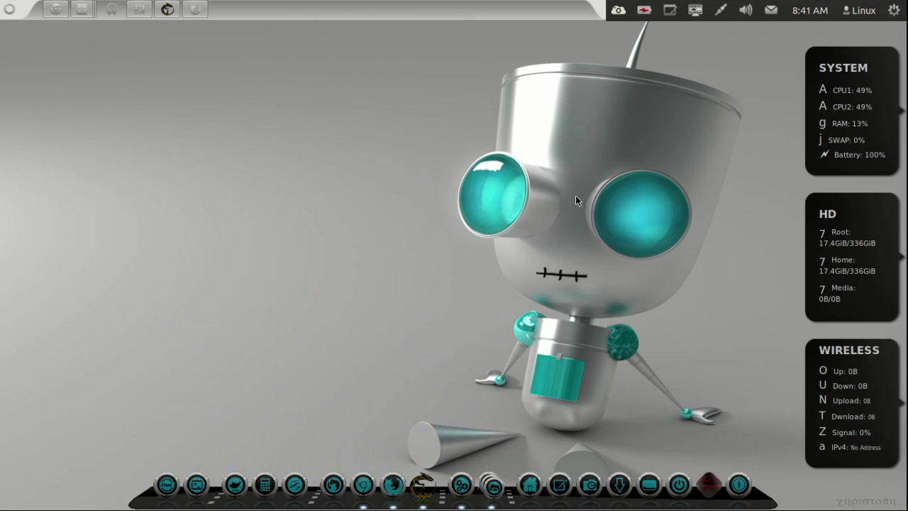
{"action": "key", "text": "ctrl+alt+Left"}
- Launch Ubuntu Tweak from the system settings and place its window near the top
{"action": "left_click", "coordinate": [895, 10]}
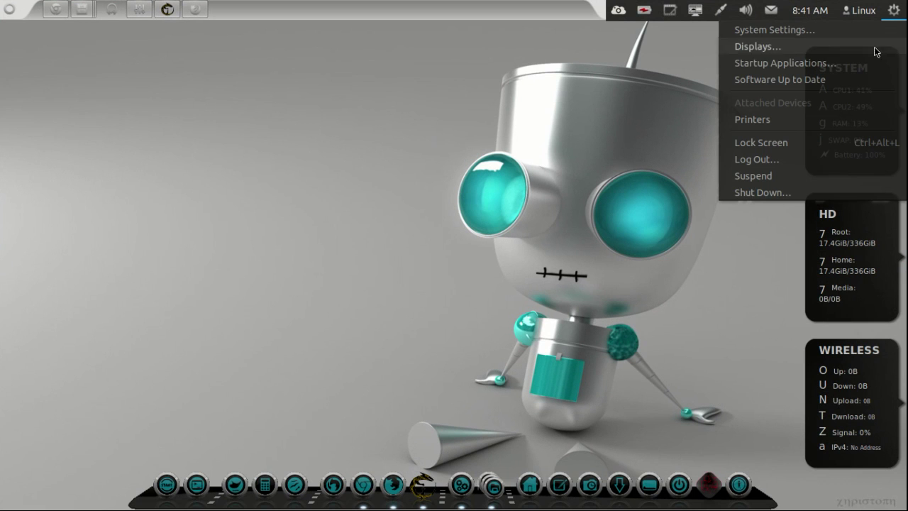
{"action": "left_click", "coordinate": [811, 37]}
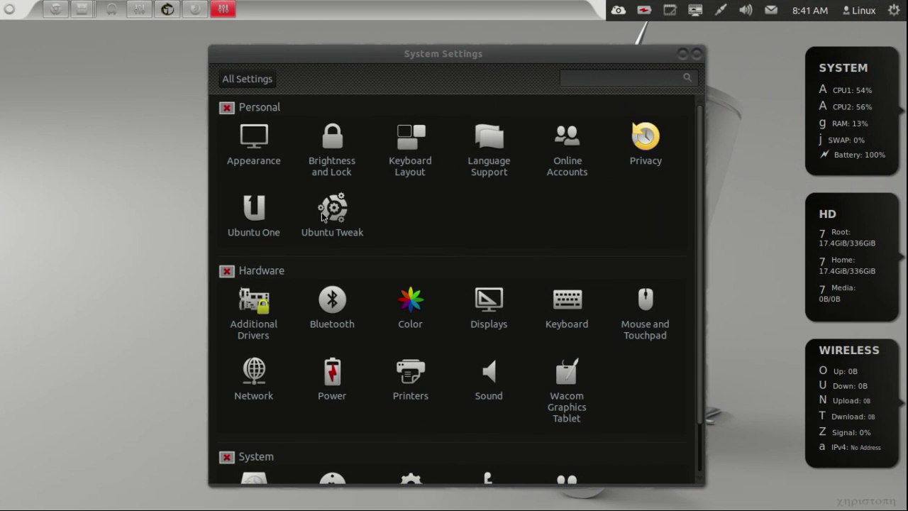
{"action": "left_click", "coordinate": [327, 209]}
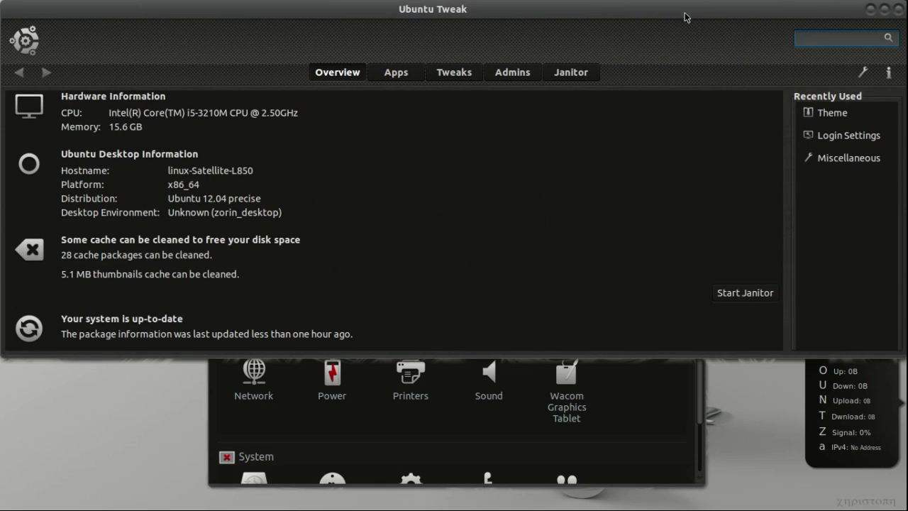
{"action": "left_click_drag", "start_coordinate": [685, 17], "coordinate": [622, 313]}
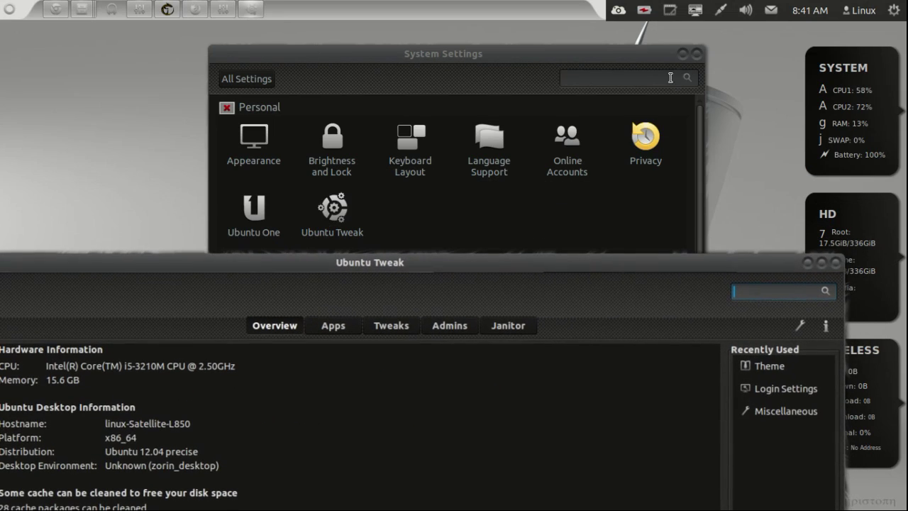
{"action": "left_click_drag", "start_coordinate": [677, 243], "coordinate": [514, 164]}
{"action": "left_click", "coordinate": [490, 150]}
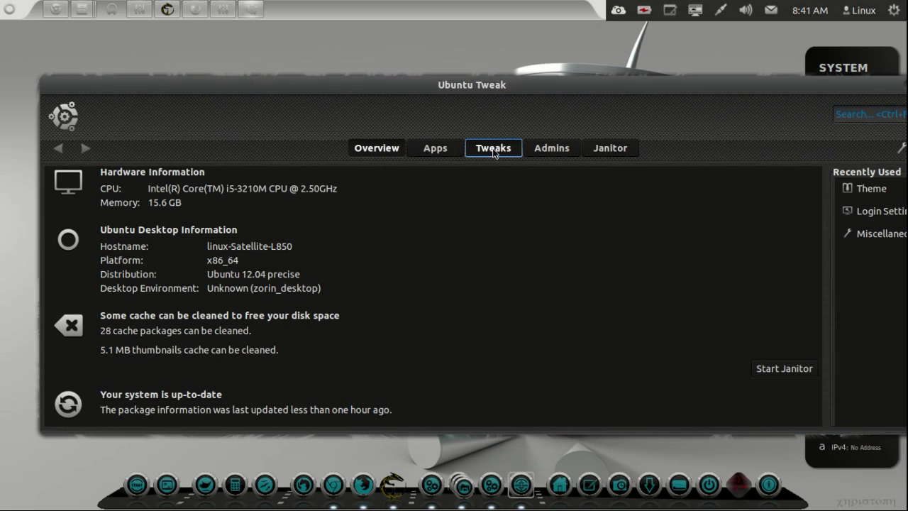
- Open the Theme page and scroll the Gtk theme list, keeping delorean-dark
{"action": "left_click", "coordinate": [337, 201]}
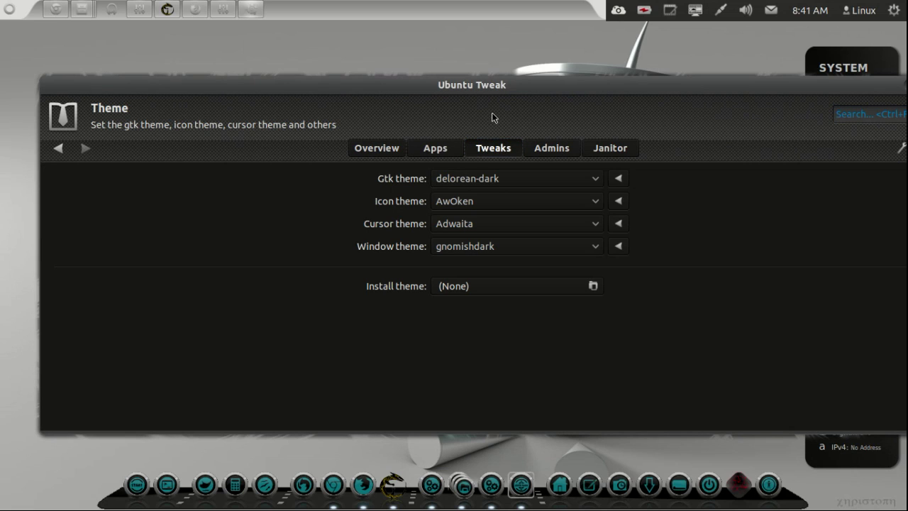
{"action": "left_click", "coordinate": [596, 178]}
{"action": "scroll", "coordinate": [569, 344], "scroll_direction": "down", "scroll_amount": 1}
{"action": "scroll", "coordinate": [568, 344], "scroll_direction": "down", "scroll_amount": 5}
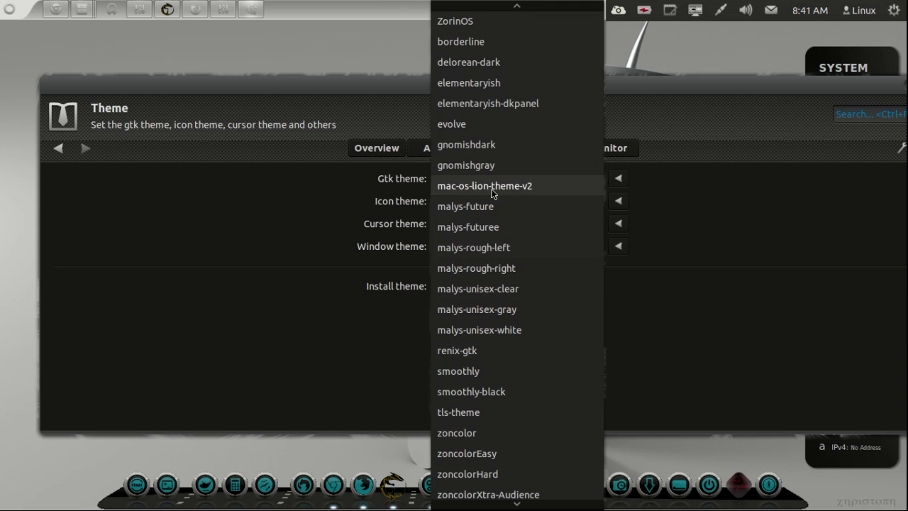
{"action": "scroll", "coordinate": [492, 193], "scroll_direction": "up", "scroll_amount": 7}
{"action": "scroll", "coordinate": [493, 193], "scroll_direction": "up", "scroll_amount": 16}
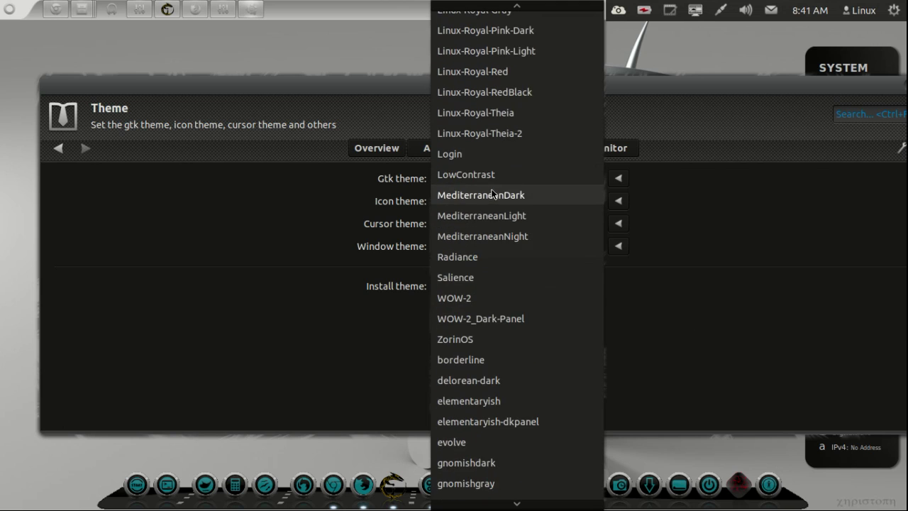
{"action": "scroll", "coordinate": [492, 193], "scroll_direction": "up", "scroll_amount": 3}
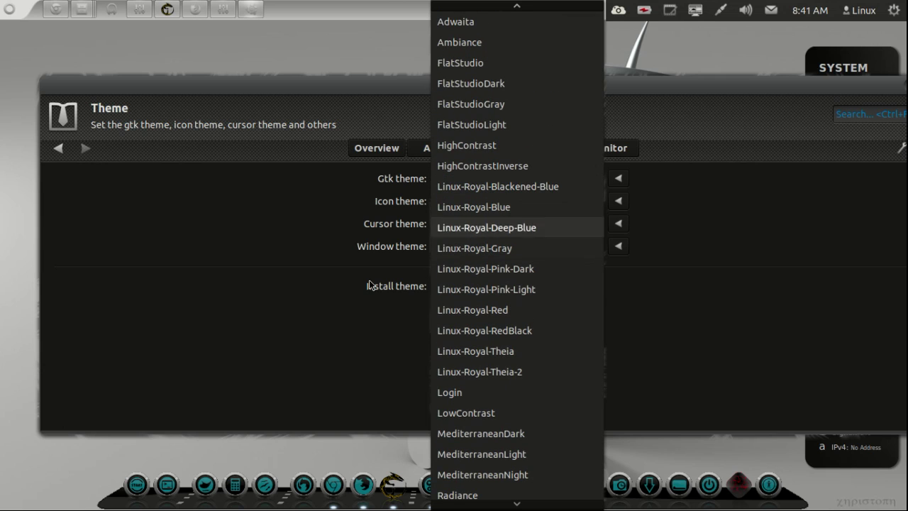
{"action": "left_click", "coordinate": [255, 335]}
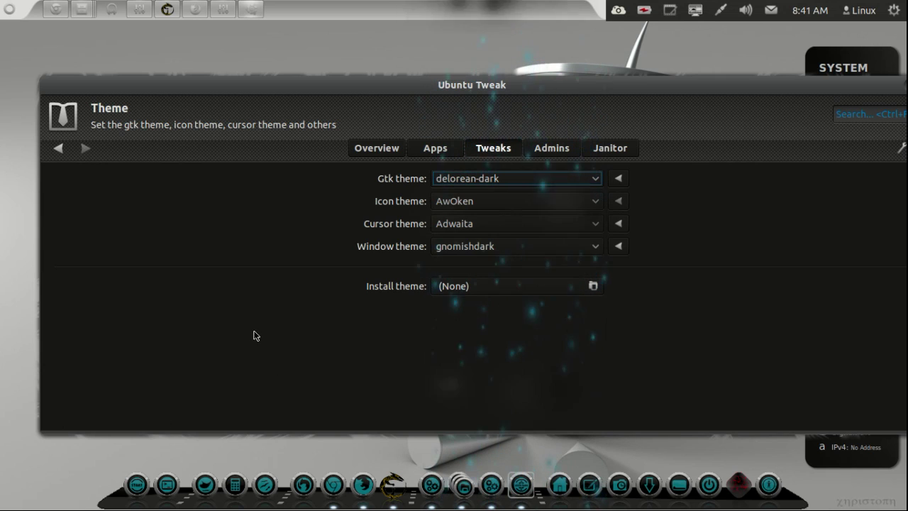
- Open the applets folder from the dock stack, shrink it to the left, and raise Ubuntu Tweak
{"action": "left_click", "coordinate": [466, 483]}
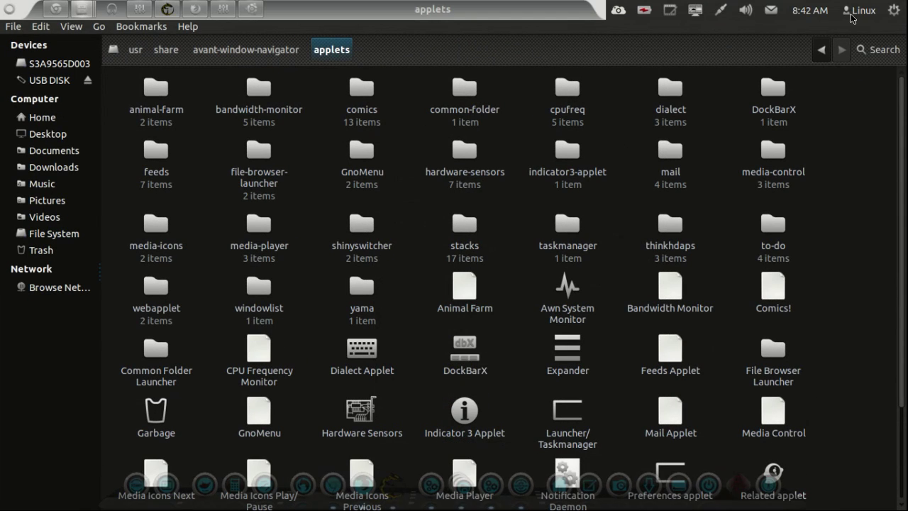
{"action": "left_click", "coordinate": [885, 10]}
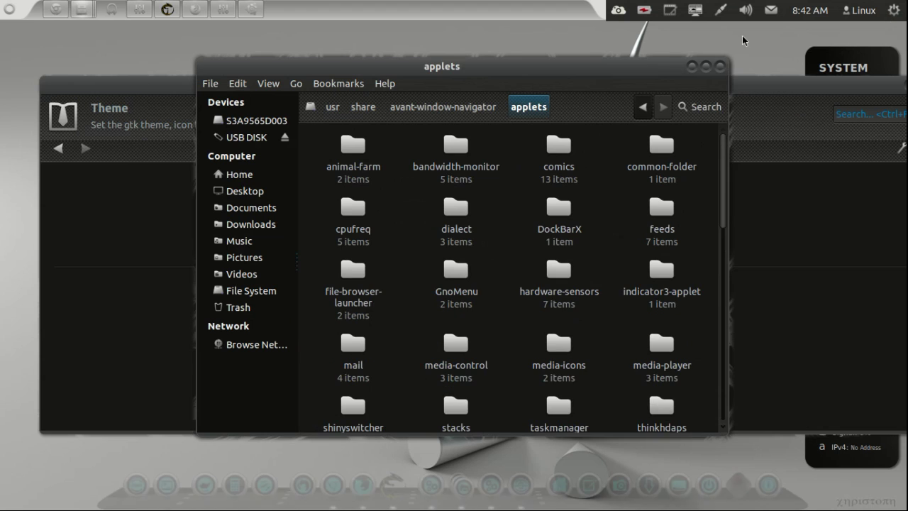
{"action": "left_click_drag", "start_coordinate": [454, 64], "coordinate": [100, 67]}
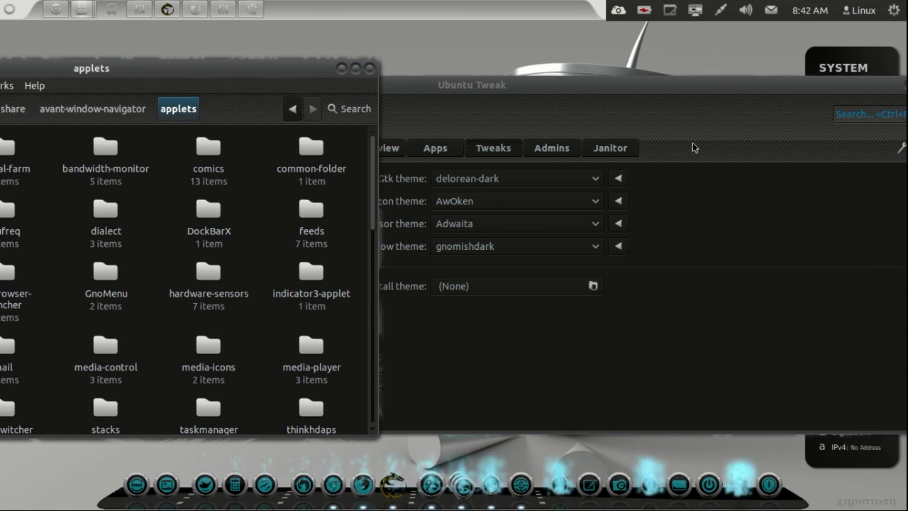
{"action": "left_click", "coordinate": [643, 117]}
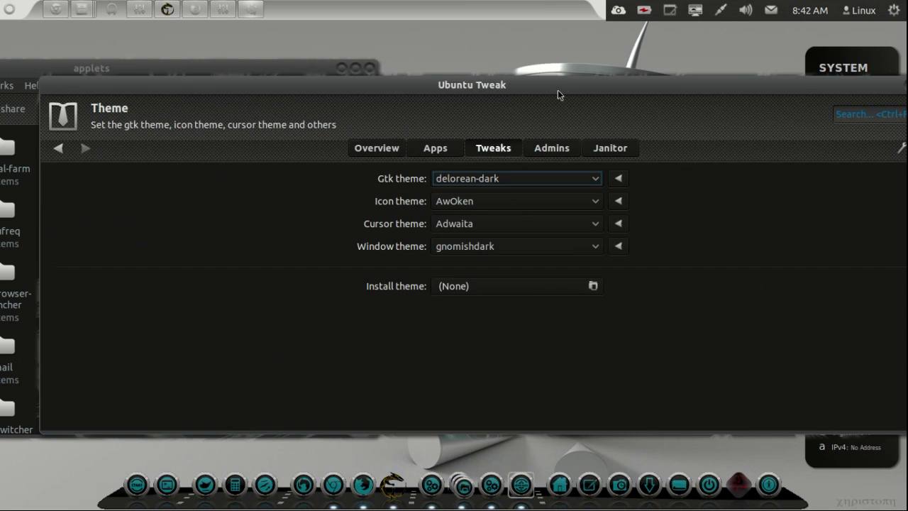
{"action": "left_click_drag", "start_coordinate": [557, 89], "coordinate": [780, 49]}
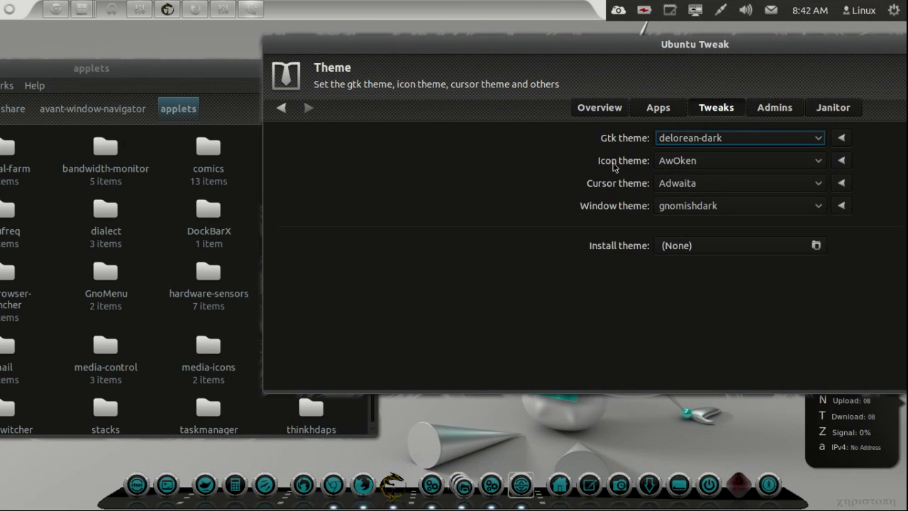
- Apply Linux-Royal-Chrome-LightBlue as the icon theme and view the applets folder
{"action": "left_click", "coordinate": [819, 164]}
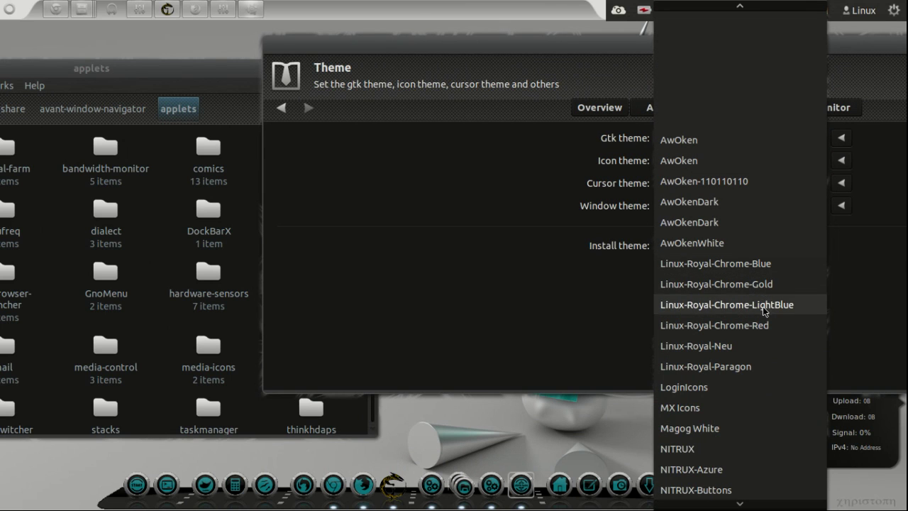
{"action": "scroll", "coordinate": [756, 323], "scroll_direction": "down", "scroll_amount": 10}
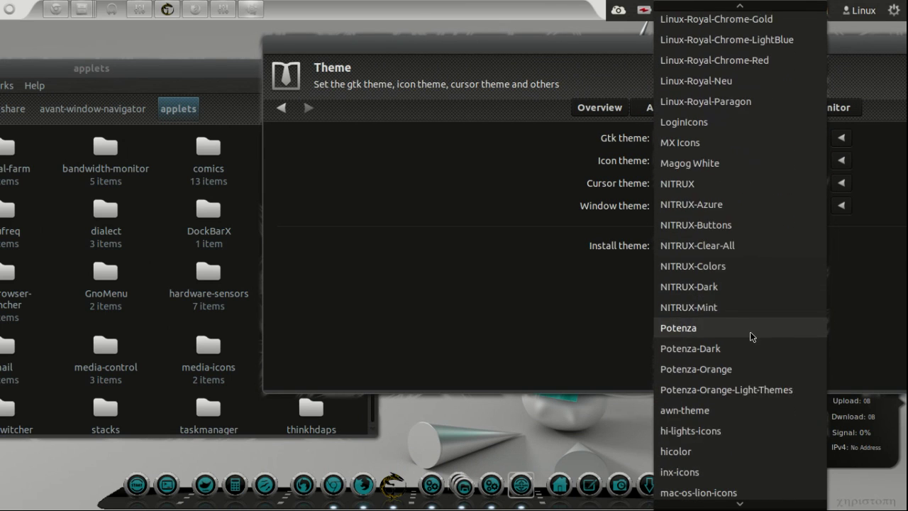
{"action": "scroll", "coordinate": [751, 337], "scroll_direction": "down", "scroll_amount": 15}
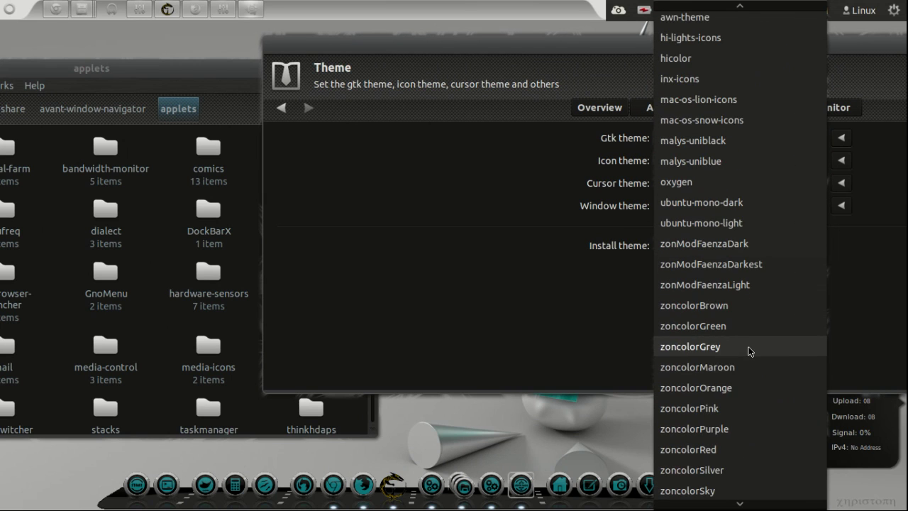
{"action": "scroll", "coordinate": [749, 350], "scroll_direction": "down", "scroll_amount": 5}
{"action": "scroll", "coordinate": [749, 351], "scroll_direction": "up", "scroll_amount": 5}
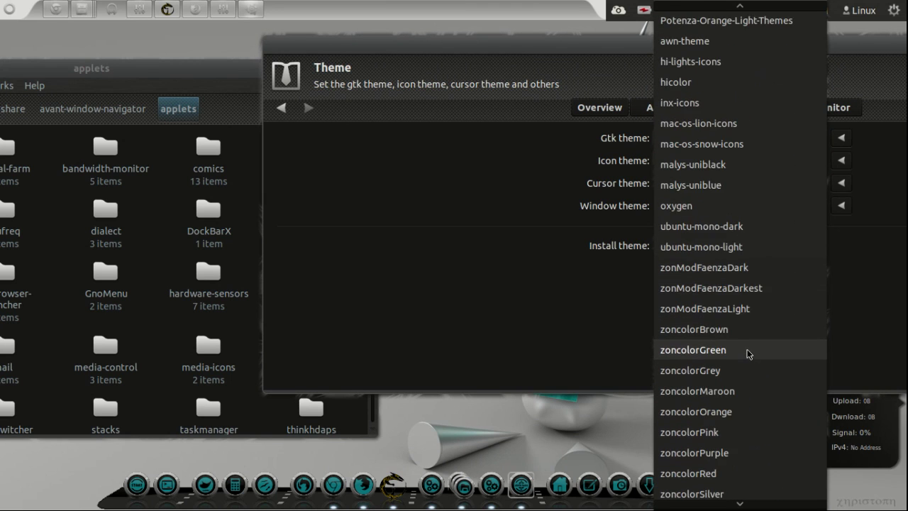
{"action": "scroll", "coordinate": [747, 352], "scroll_direction": "up", "scroll_amount": 15}
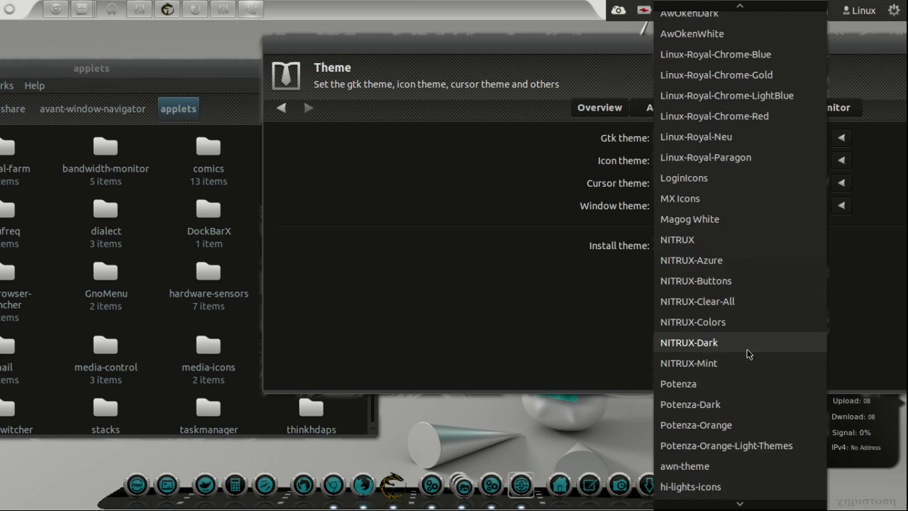
{"action": "scroll", "coordinate": [747, 352], "scroll_direction": "up", "scroll_amount": 4}
{"action": "left_click", "coordinate": [752, 186]}
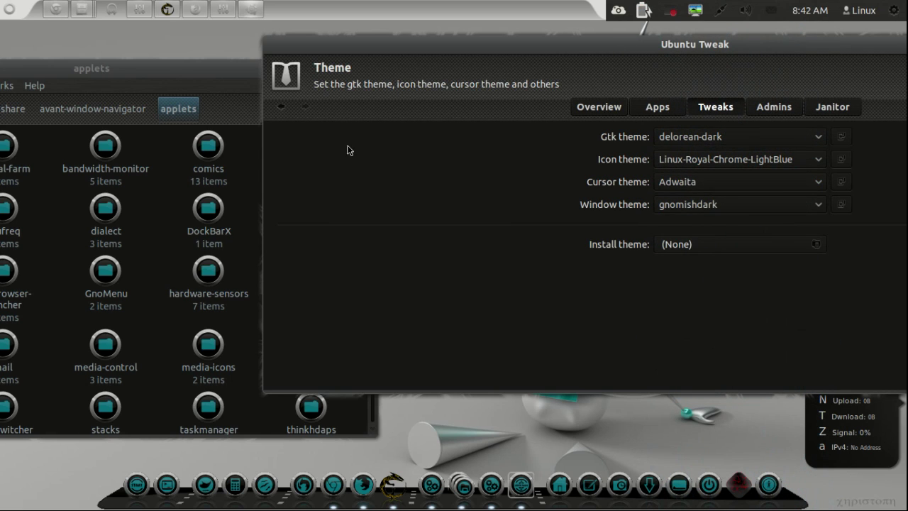
{"action": "left_click_drag", "start_coordinate": [214, 81], "coordinate": [570, 72]}
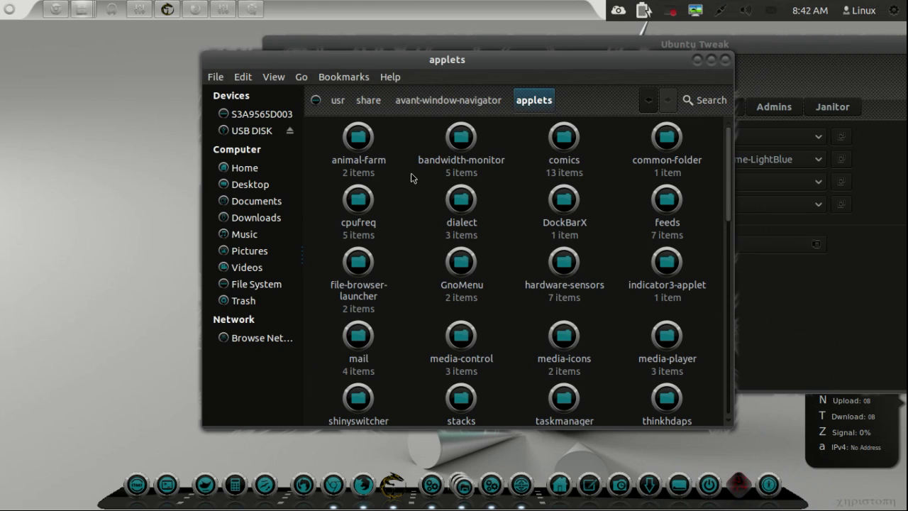
- Try the MX Icons and then Magog White icon themes, checking the applets folder each time
{"action": "left_click", "coordinate": [818, 158]}
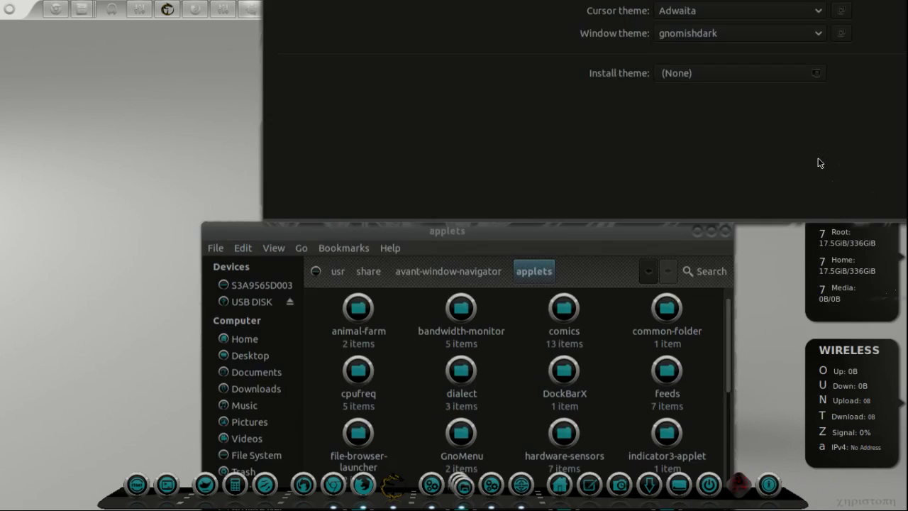
{"action": "scroll", "coordinate": [745, 320], "scroll_direction": "down", "scroll_amount": 3}
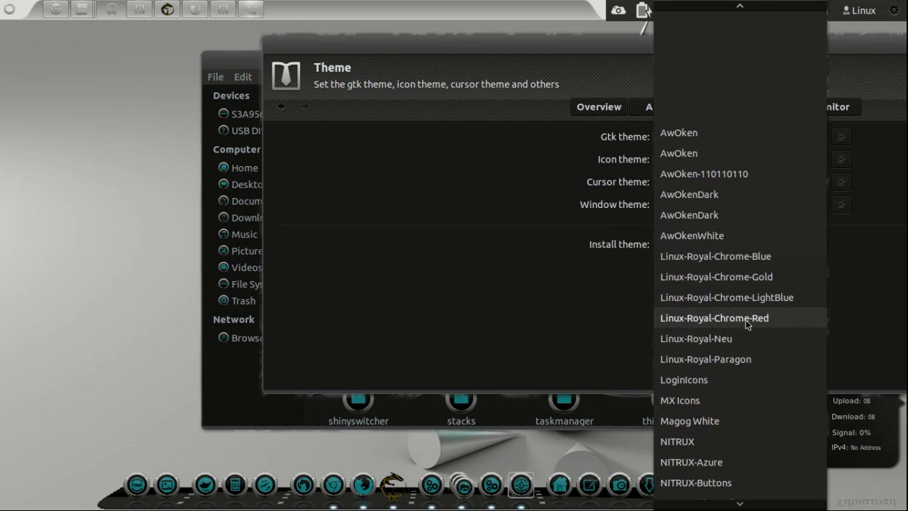
{"action": "left_click", "coordinate": [708, 370]}
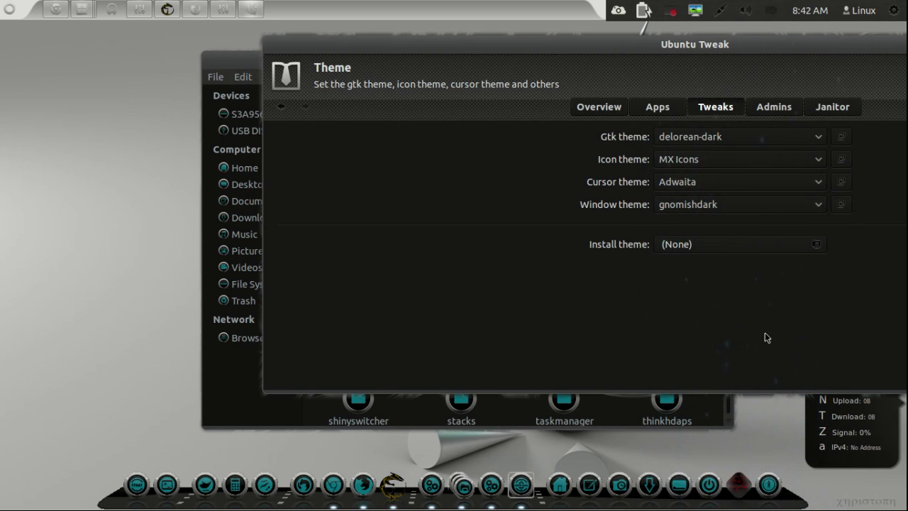
{"action": "left_click", "coordinate": [234, 59]}
{"action": "left_click_drag", "start_coordinate": [234, 59], "coordinate": [234, 56]}
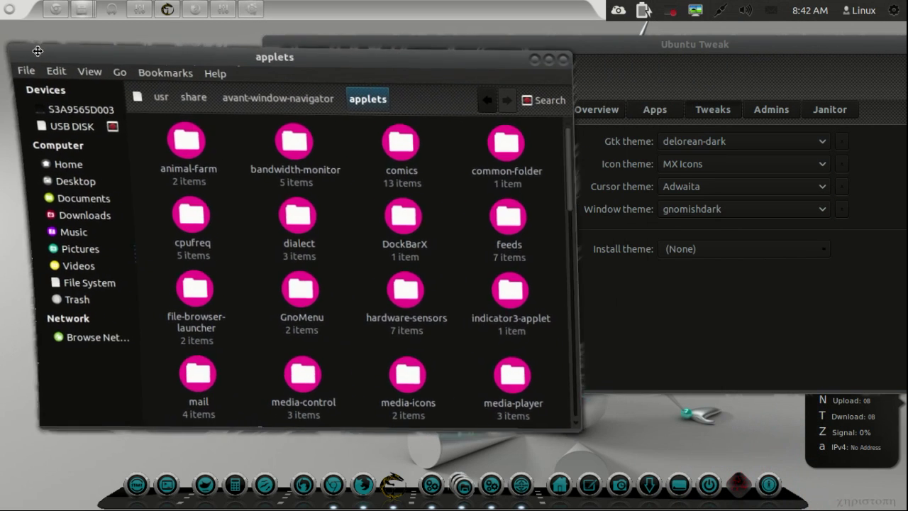
{"action": "left_click", "coordinate": [821, 163]}
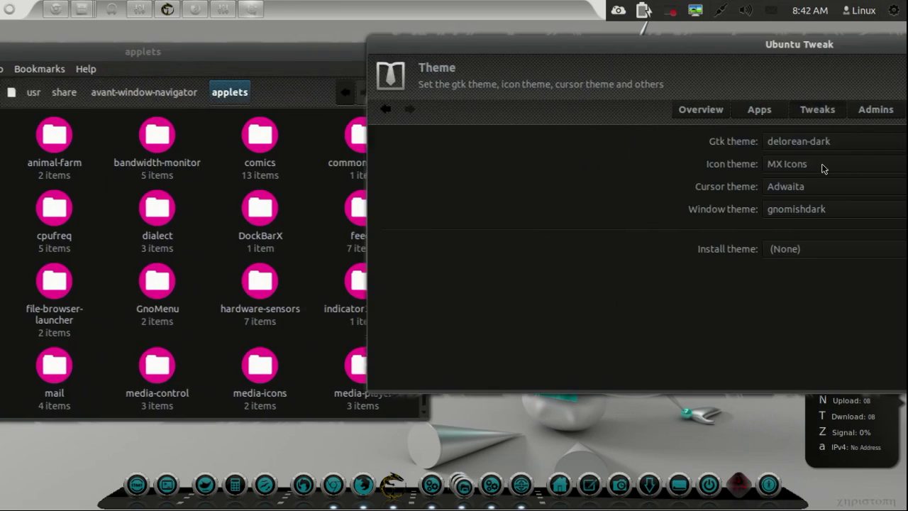
{"action": "scroll", "coordinate": [711, 373], "scroll_direction": "down", "scroll_amount": 3}
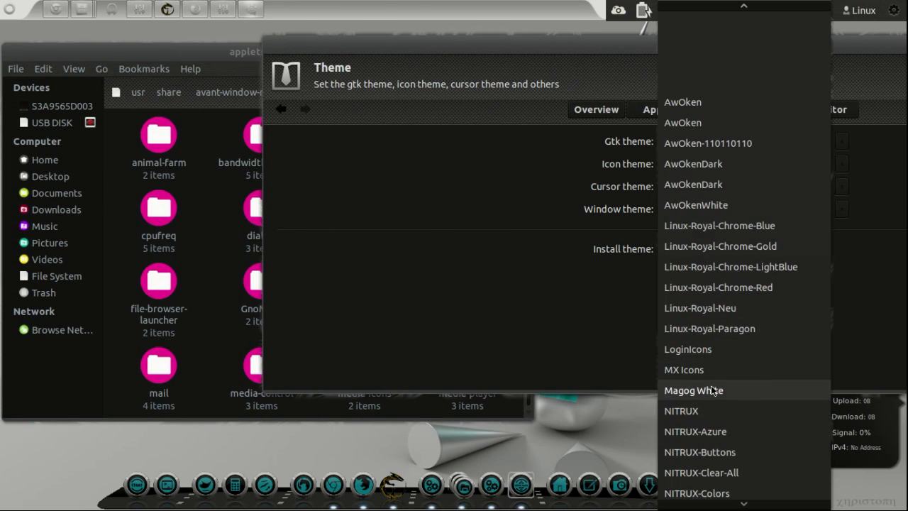
{"action": "left_click", "coordinate": [711, 386]}
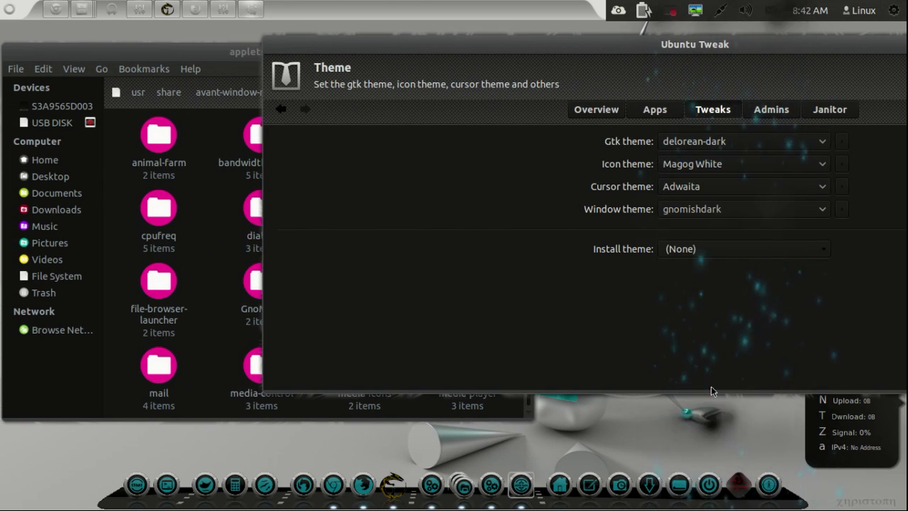
{"action": "left_click", "coordinate": [194, 74]}
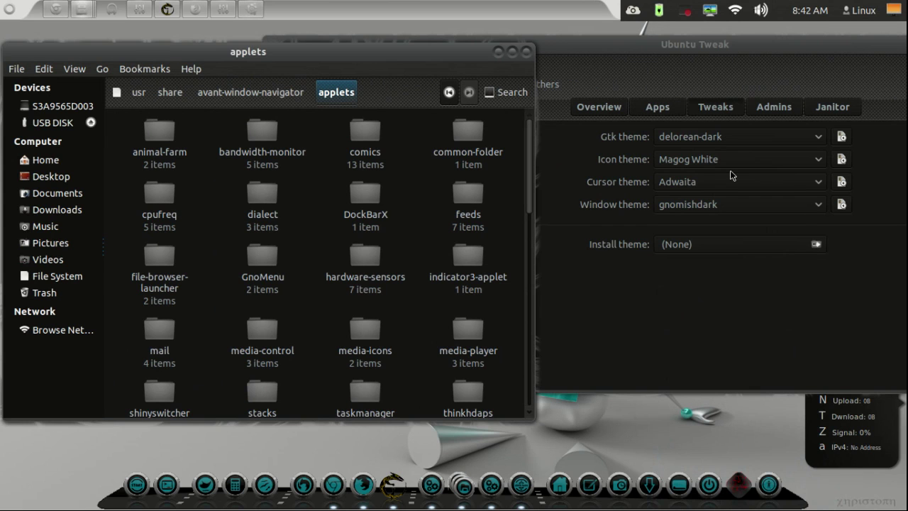
- Apply NITRUX as the icon theme and check the applets folder icons
{"action": "left_click", "coordinate": [818, 159]}
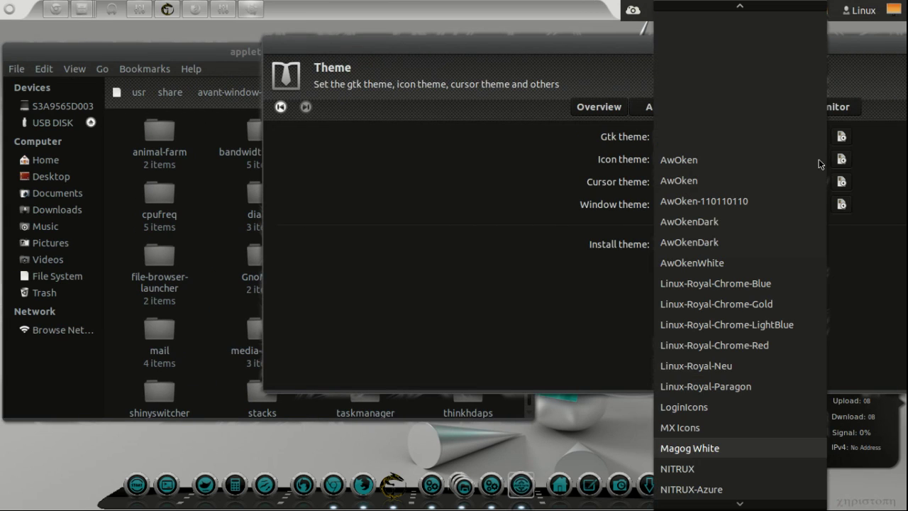
{"action": "scroll", "coordinate": [743, 393], "scroll_direction": "down", "scroll_amount": 2}
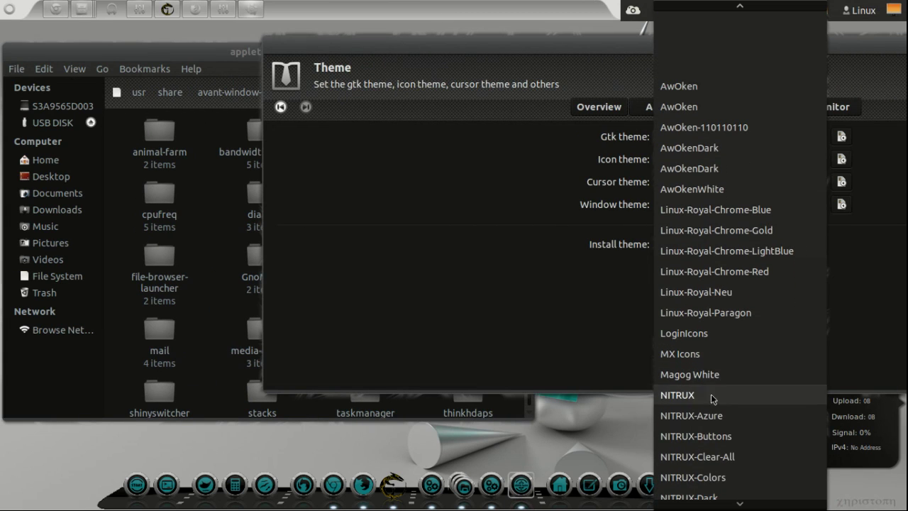
{"action": "left_click", "coordinate": [743, 395]}
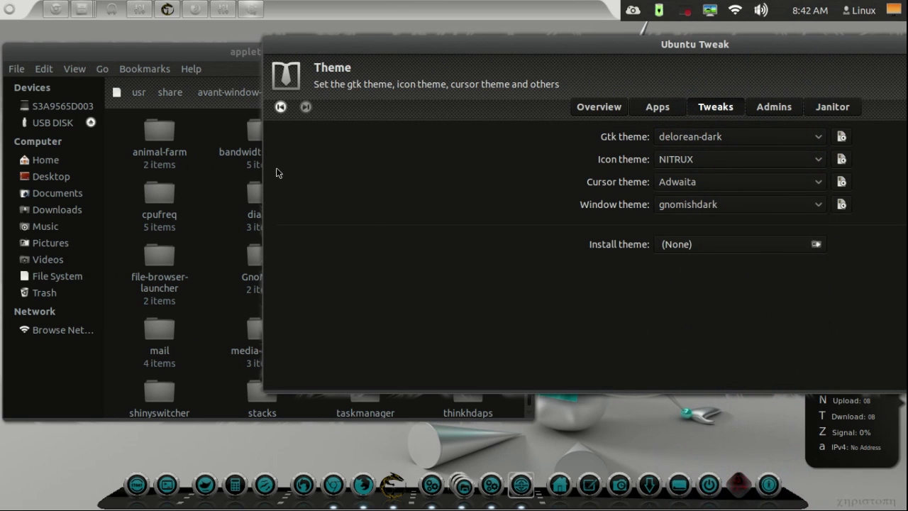
{"action": "left_click", "coordinate": [227, 54]}
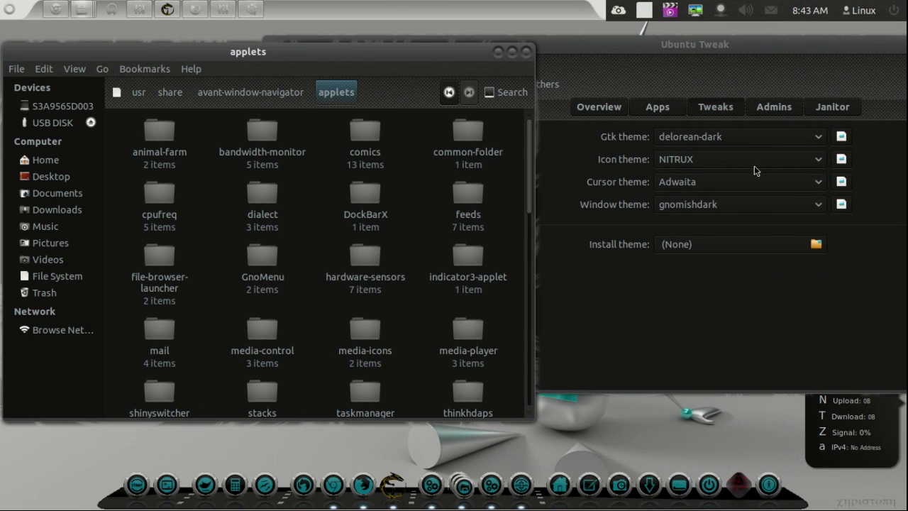
{"action": "left_click", "coordinate": [816, 162]}
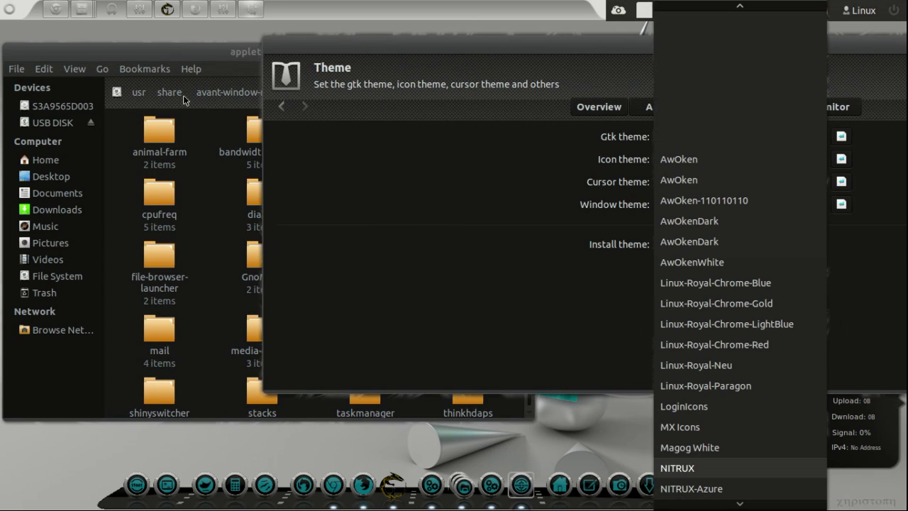
{"action": "left_click", "coordinate": [744, 467]}
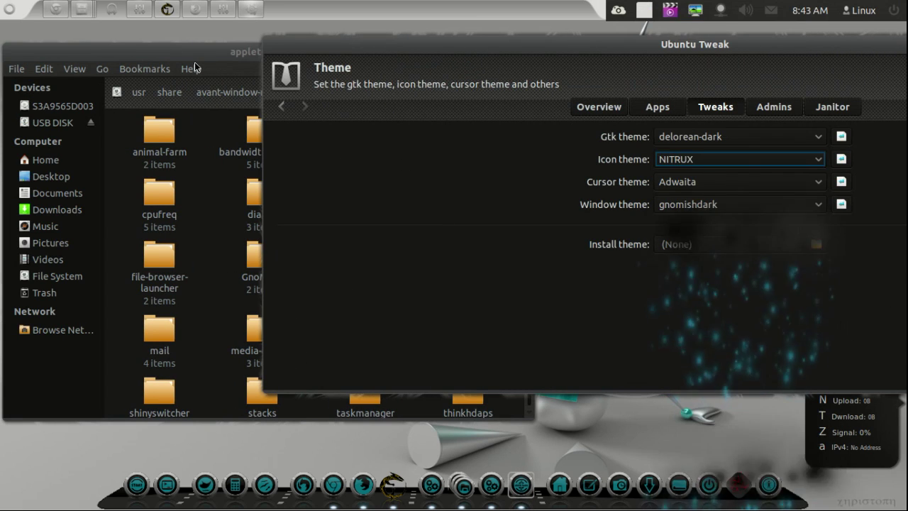
- Apply inx-icons as the icon theme and view the grey applets folder icons
{"action": "left_click", "coordinate": [813, 159]}
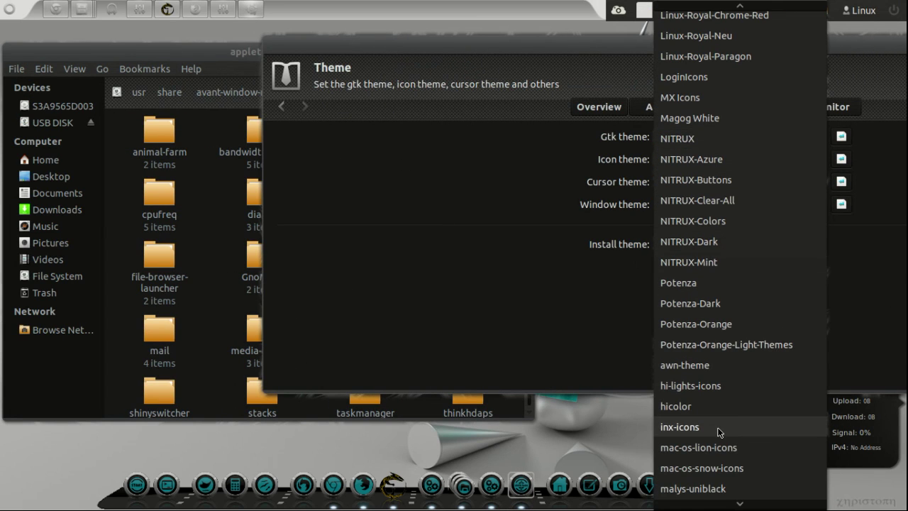
{"action": "left_click", "coordinate": [718, 428]}
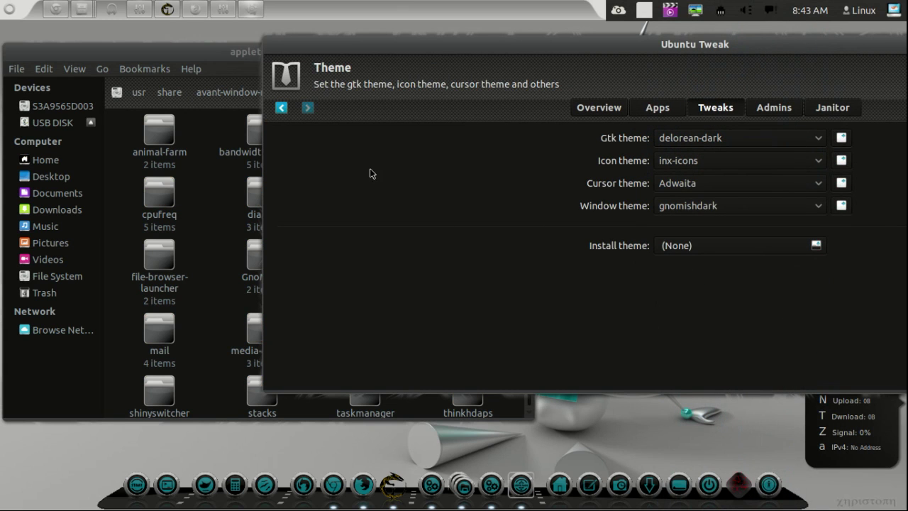
{"action": "left_click", "coordinate": [178, 56]}
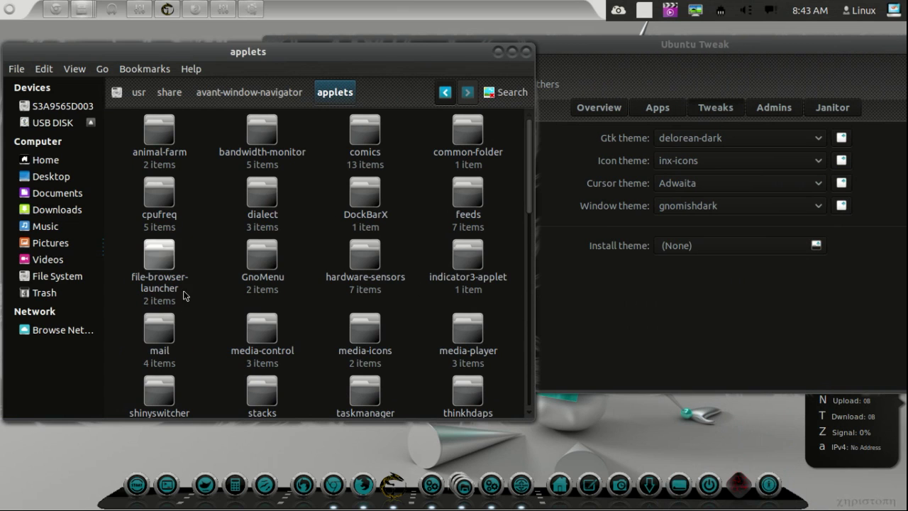
{"action": "scroll", "coordinate": [497, 337], "scroll_direction": "down", "scroll_amount": 10}
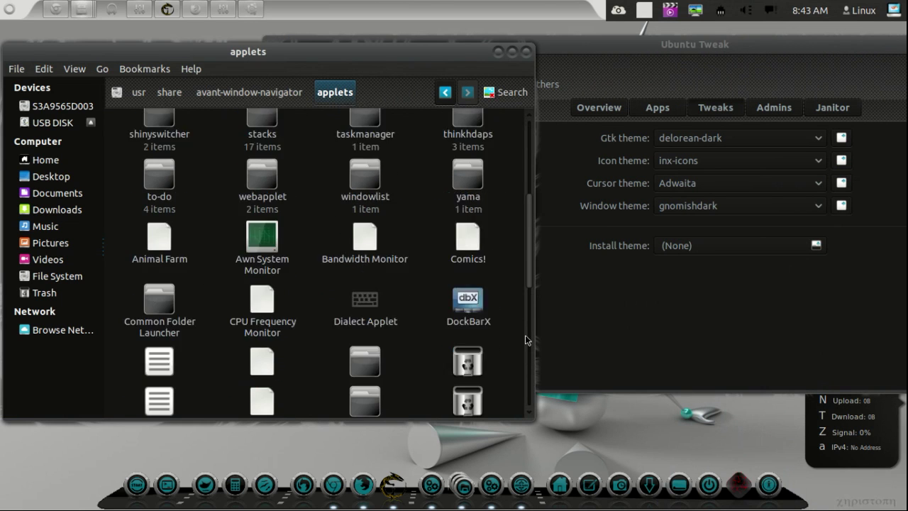
{"action": "scroll", "coordinate": [523, 340], "scroll_direction": "up", "scroll_amount": 10}
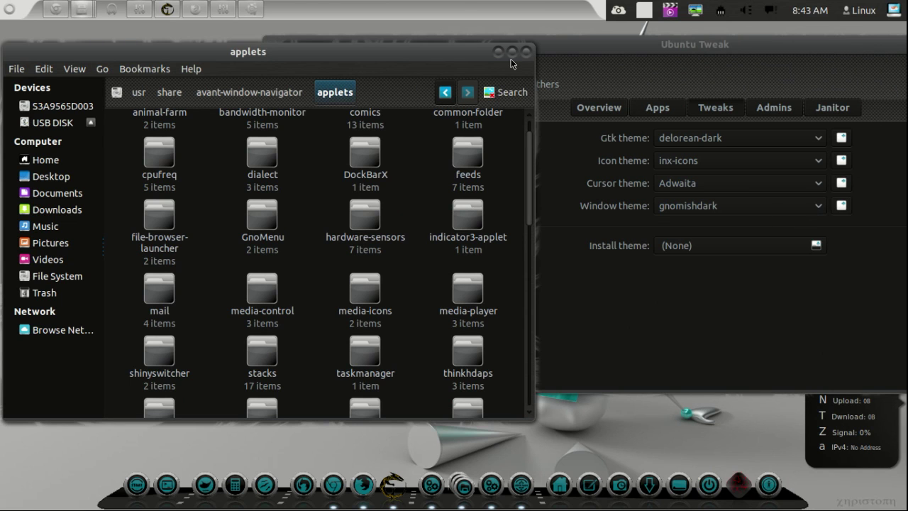
- Change the Ubuntu Tweak window theme from gnomishdark to malys-unisex-gray
{"action": "left_click", "coordinate": [819, 206]}
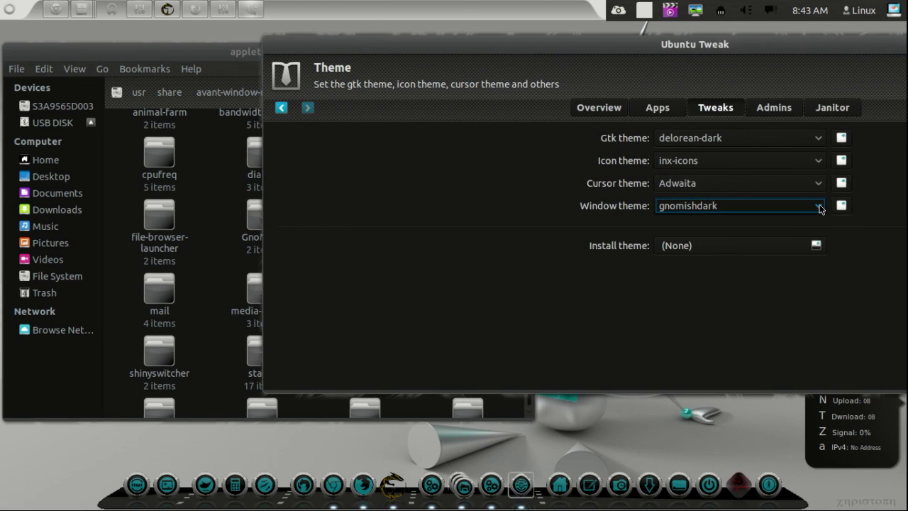
{"action": "scroll", "coordinate": [814, 227], "scroll_direction": "down", "scroll_amount": 2}
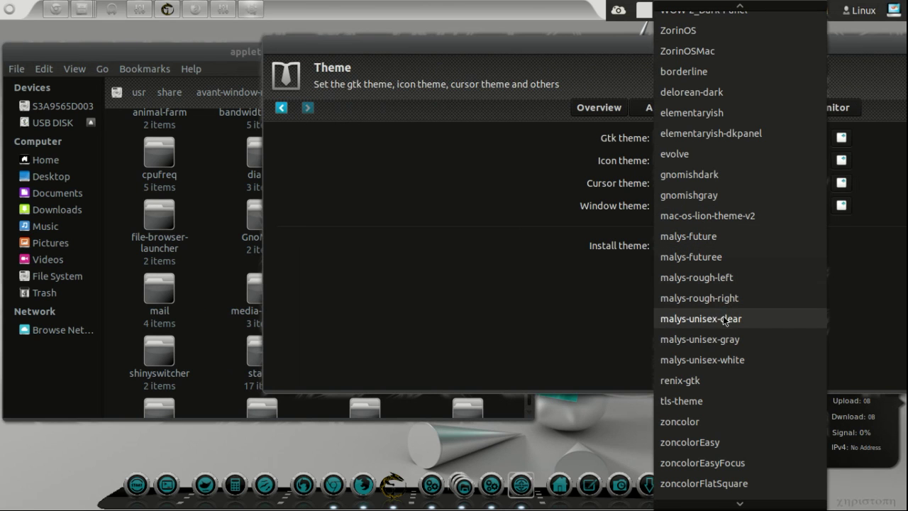
{"action": "left_click", "coordinate": [723, 341]}
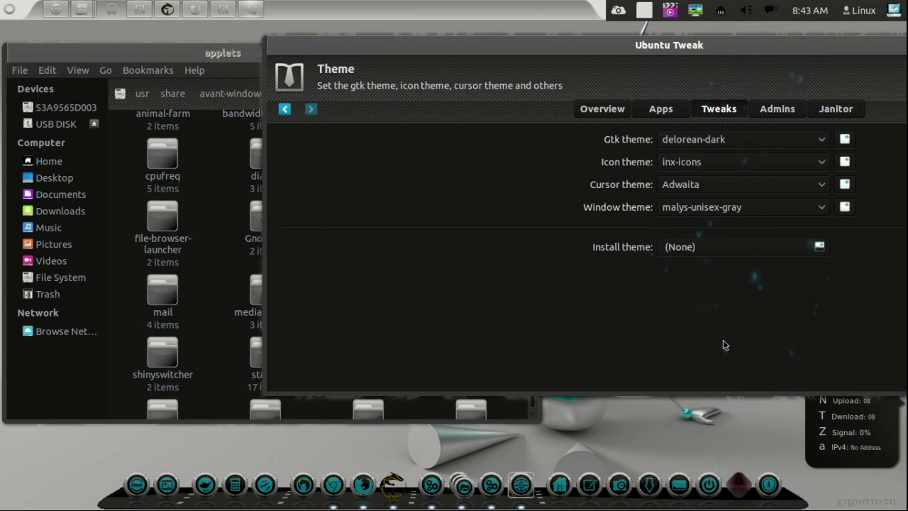
- Bring the applets window forward and reposition it and the Ubuntu Tweak window
{"action": "left_click", "coordinate": [228, 117]}
{"action": "left_click_drag", "start_coordinate": [373, 56], "coordinate": [485, 58]}
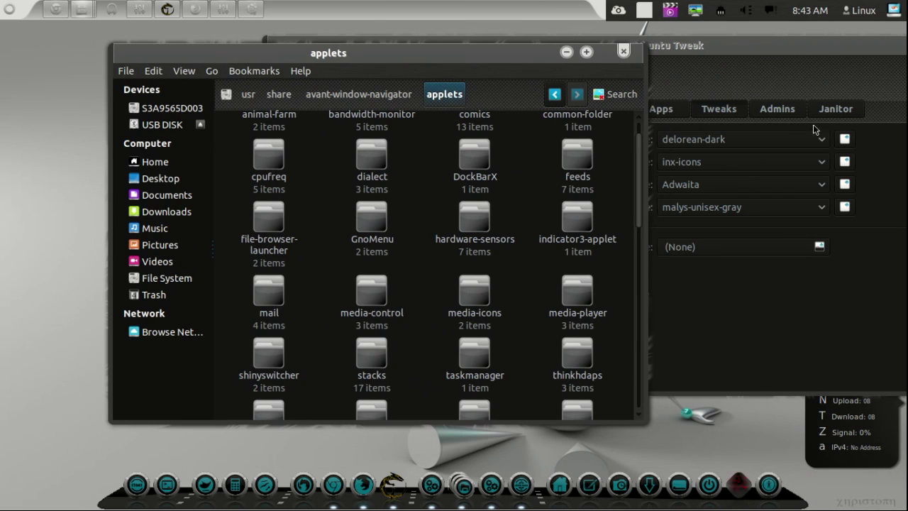
{"action": "left_click_drag", "start_coordinate": [803, 54], "coordinate": [617, 126]}
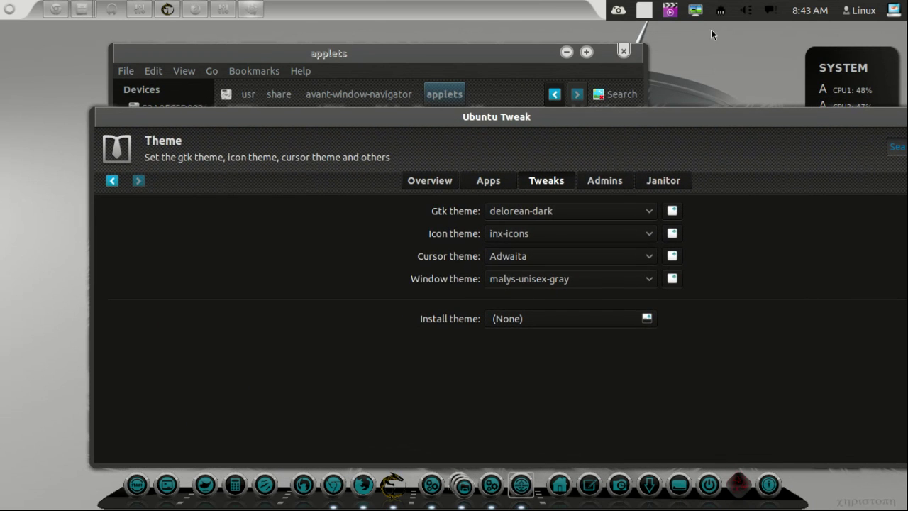
{"action": "left_click_drag", "start_coordinate": [725, 113], "coordinate": [579, 75]}
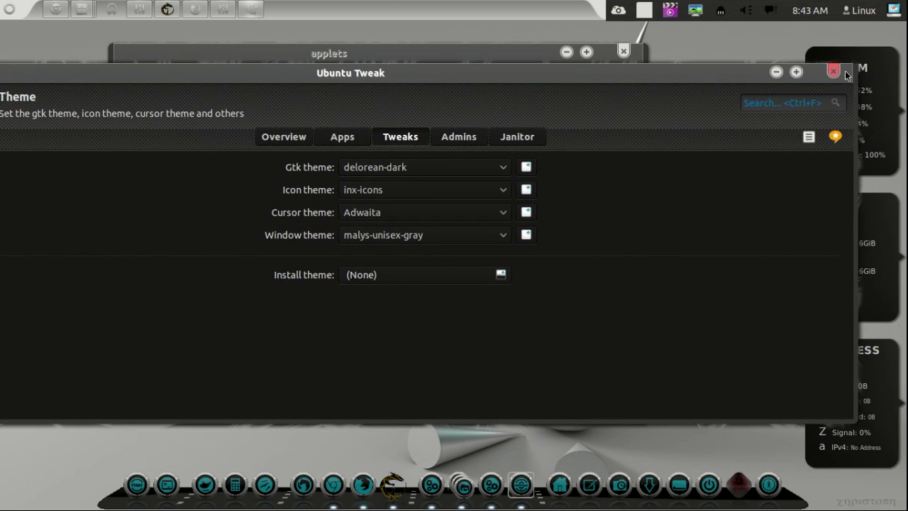
- Recheck the window theme list, keep malys-unisex-gray, and minimize Ubuntu Tweak
{"action": "left_click", "coordinate": [501, 239]}
{"action": "left_click", "coordinate": [659, 312]}
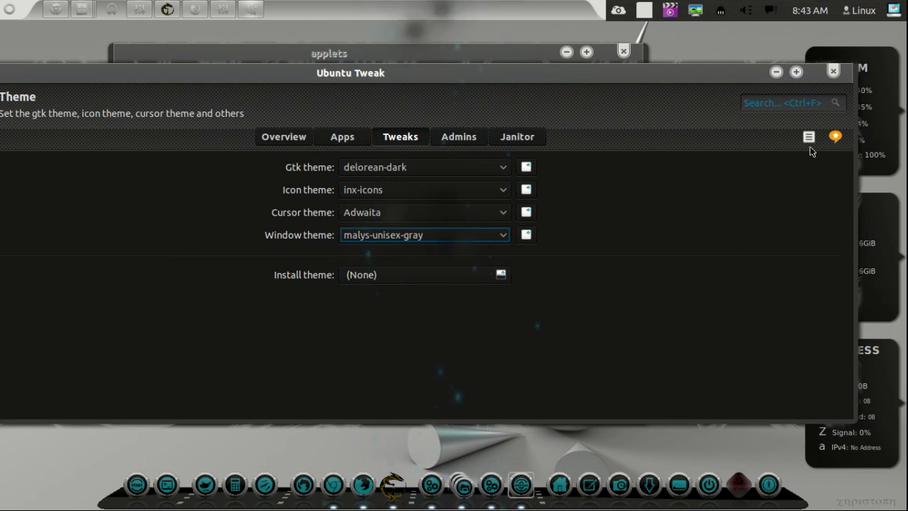
{"action": "left_click", "coordinate": [710, 83]}
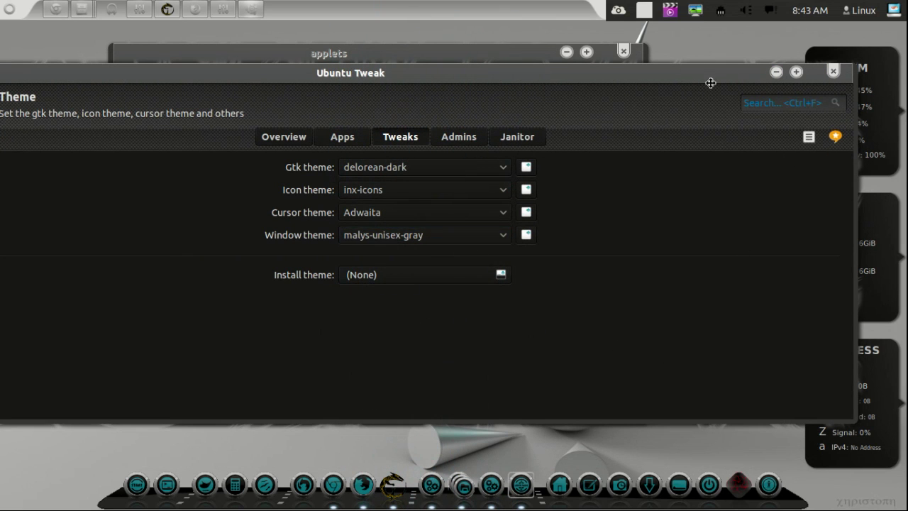
{"action": "left_click", "coordinate": [776, 71]}
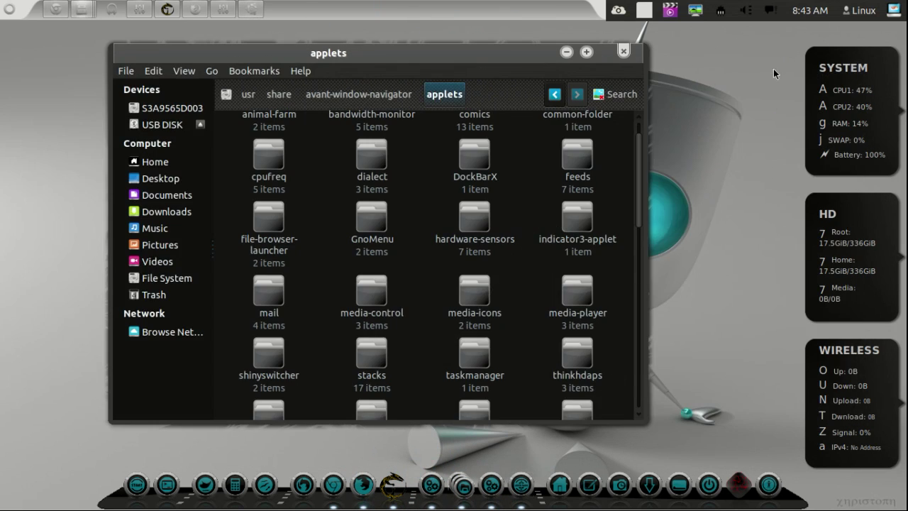
- Minimize the applets window, open the Videos folder from the dock's Nautilus stack, then spin the desktop cube
{"action": "left_click", "coordinate": [566, 53]}
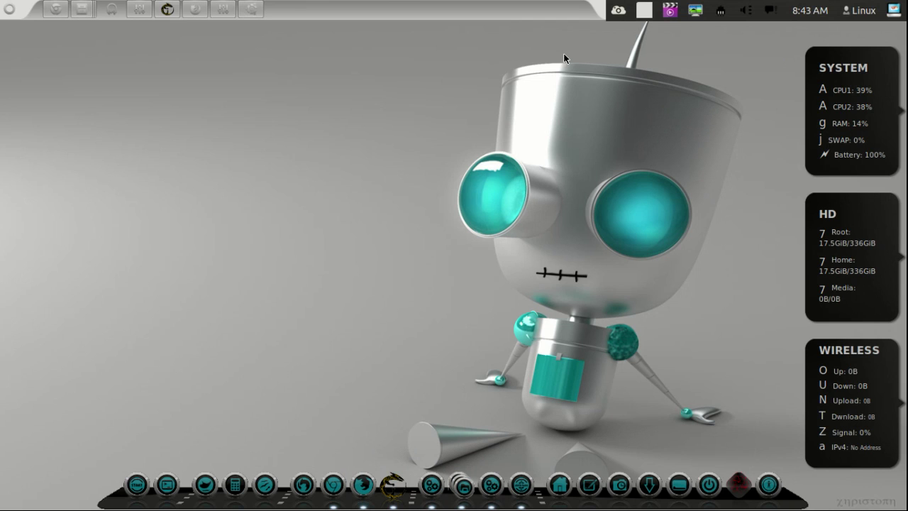
{"action": "mouse_move", "coordinate": [461, 479]}
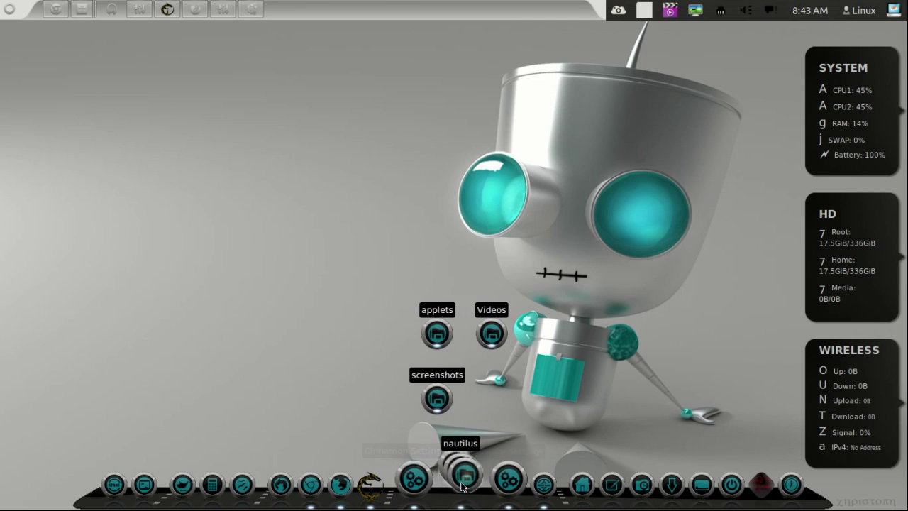
{"action": "left_click", "coordinate": [435, 335]}
{"action": "left_click", "coordinate": [488, 338]}
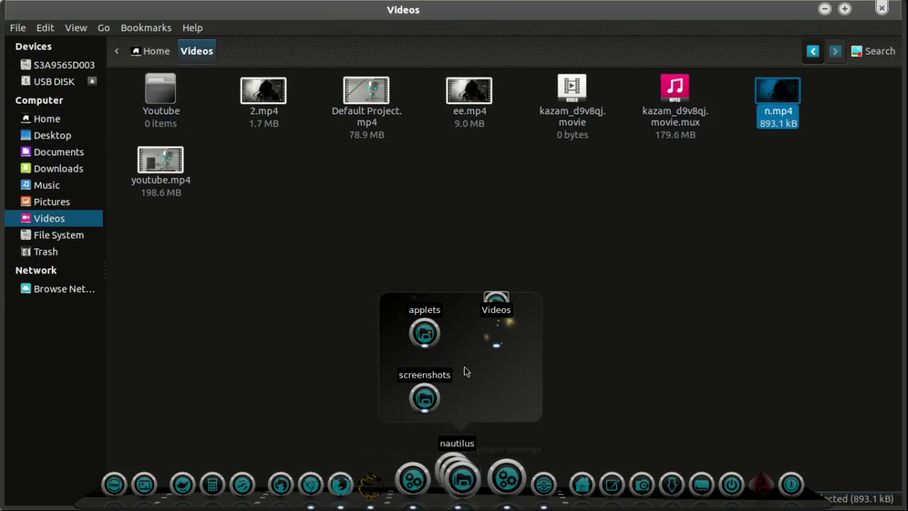
{"action": "key", "text": "ctrl+alt+Left"}
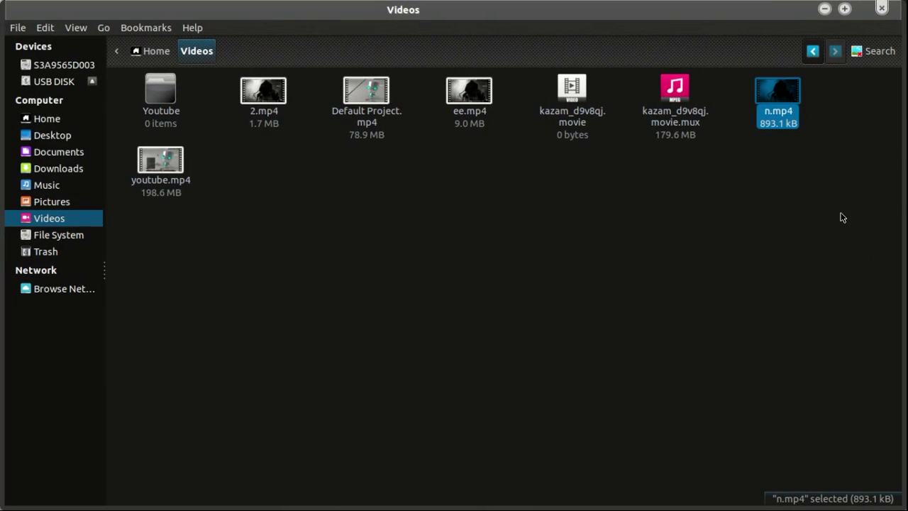
- Toggle show-desktop with Ctrl+Super+D, bring Firefox's YouTube page forward, and open the battery status menu
{"action": "key", "text": "ctrl+super+d"}
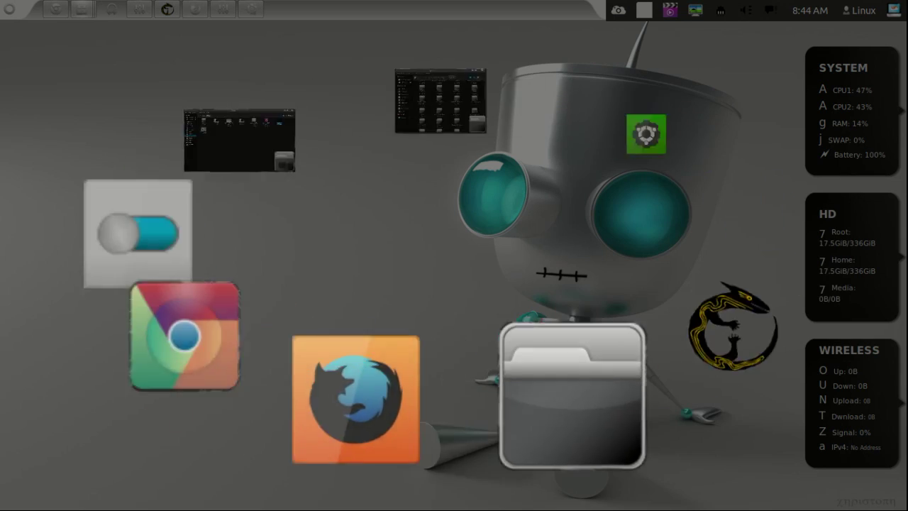
{"action": "key", "text": "ctrl+super+d"}
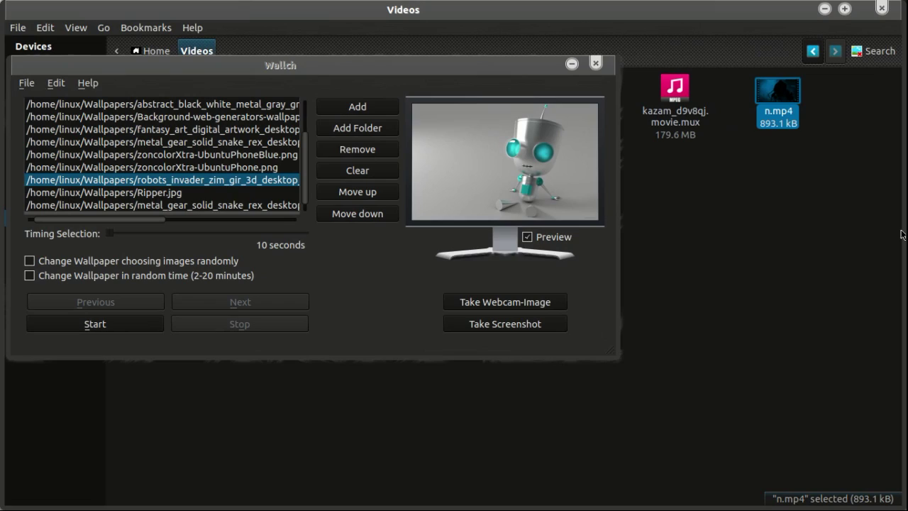
{"action": "mouse_move", "coordinate": [902, 234]}
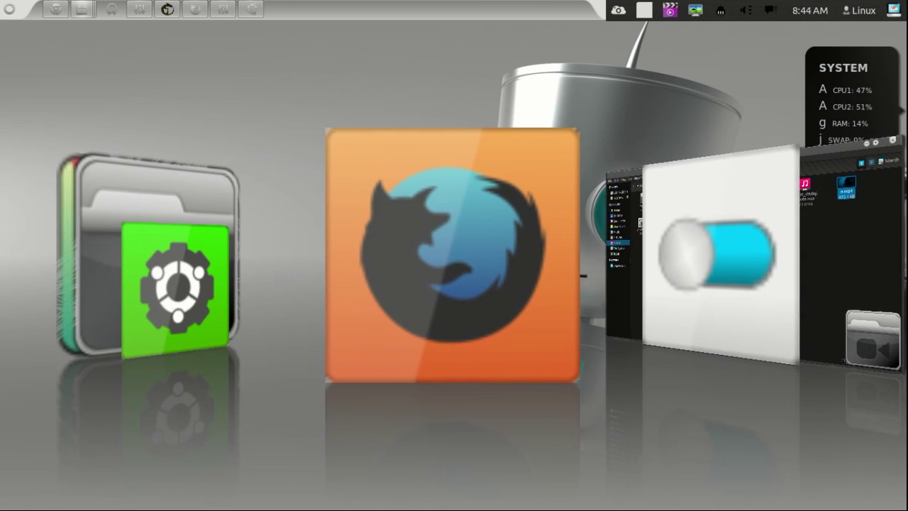
{"action": "key", "text": "Return"}
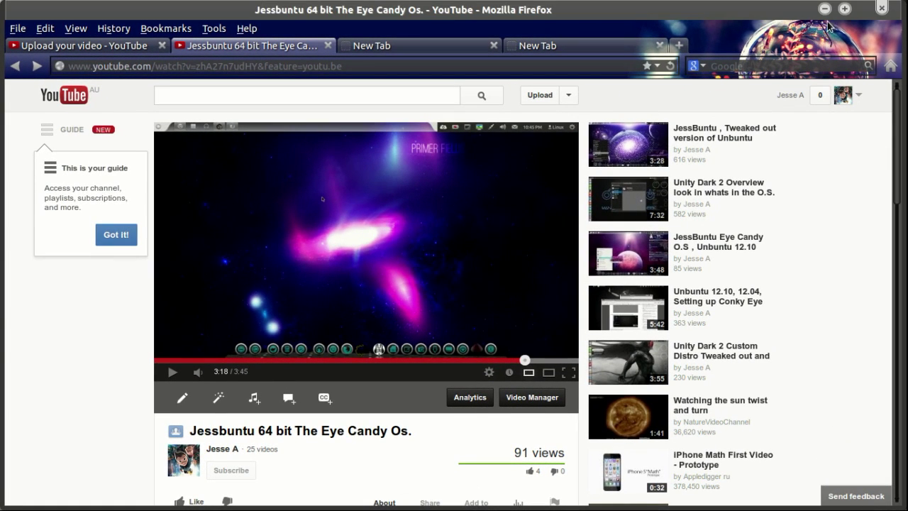
{"action": "left_click", "coordinate": [641, 11]}
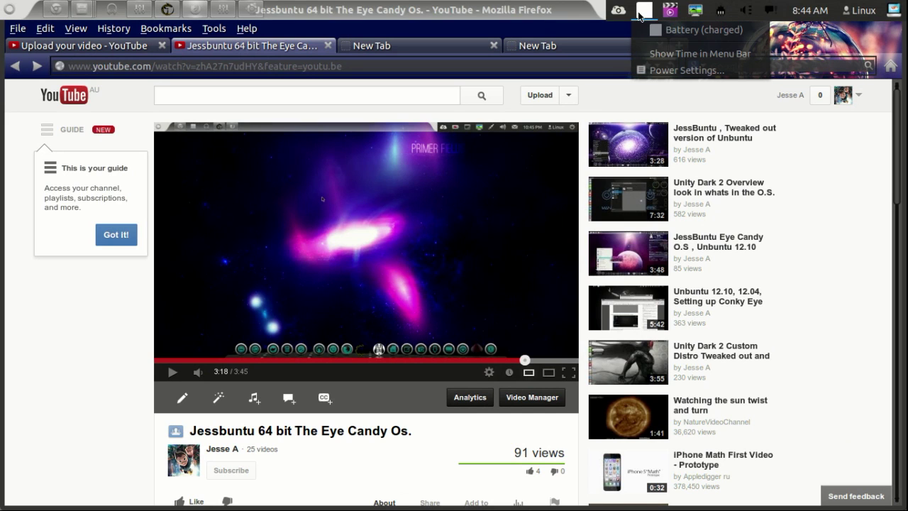
{"action": "mouse_move", "coordinate": [667, 17]}
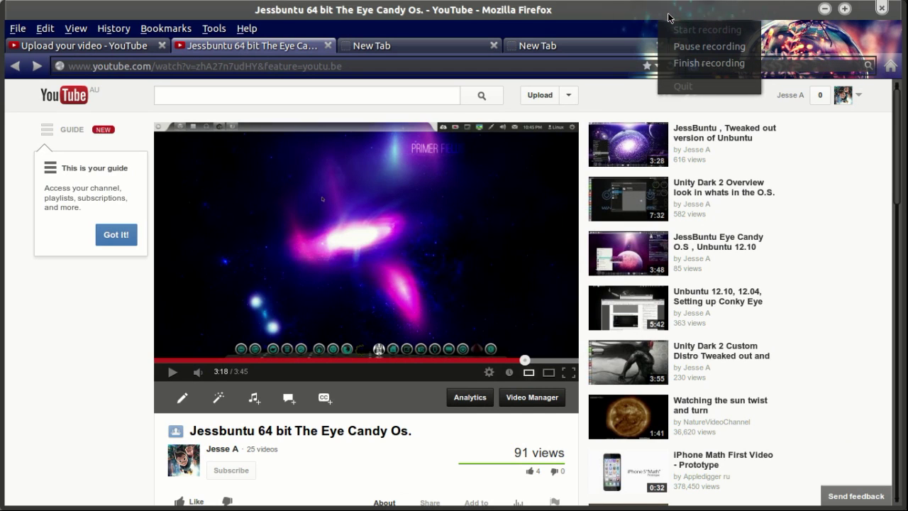